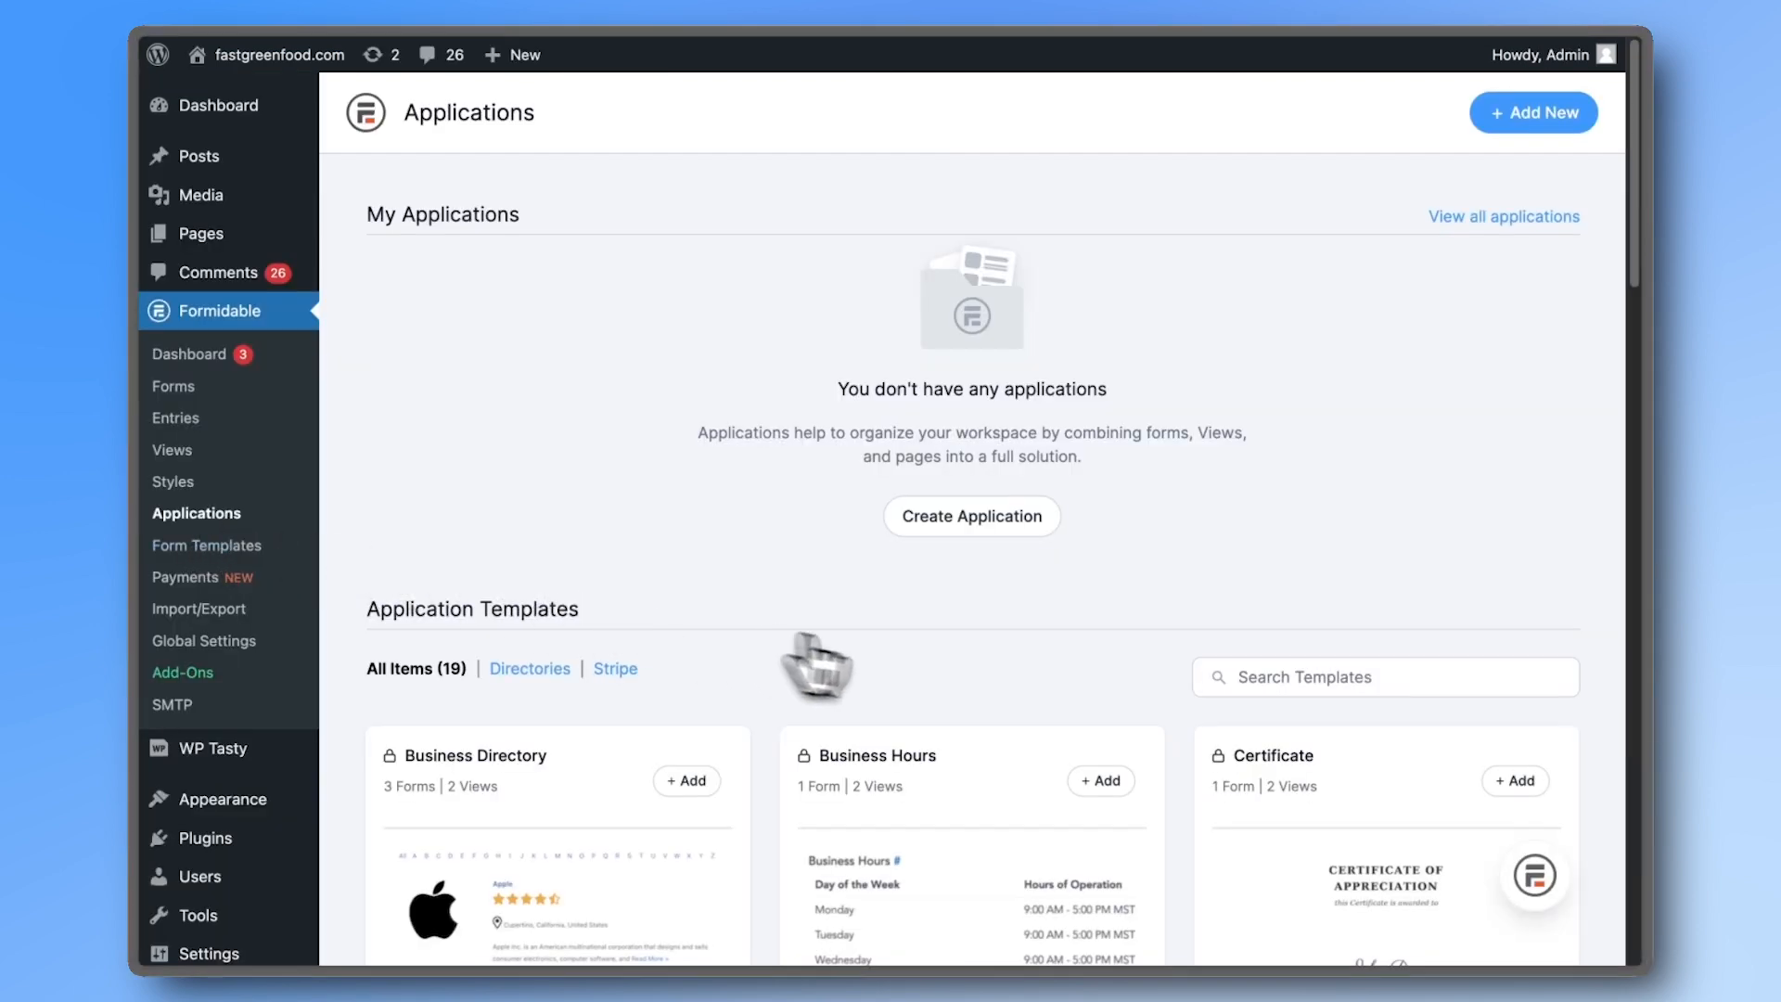
- Install the Job Board application template under the name Job Board and open it
{"action": "scroll", "coordinate": [928, 677], "scroll_direction": "down", "scroll_amount": 3}
{"action": "scroll", "coordinate": [1095, 709], "scroll_direction": "down", "scroll_amount": 10}
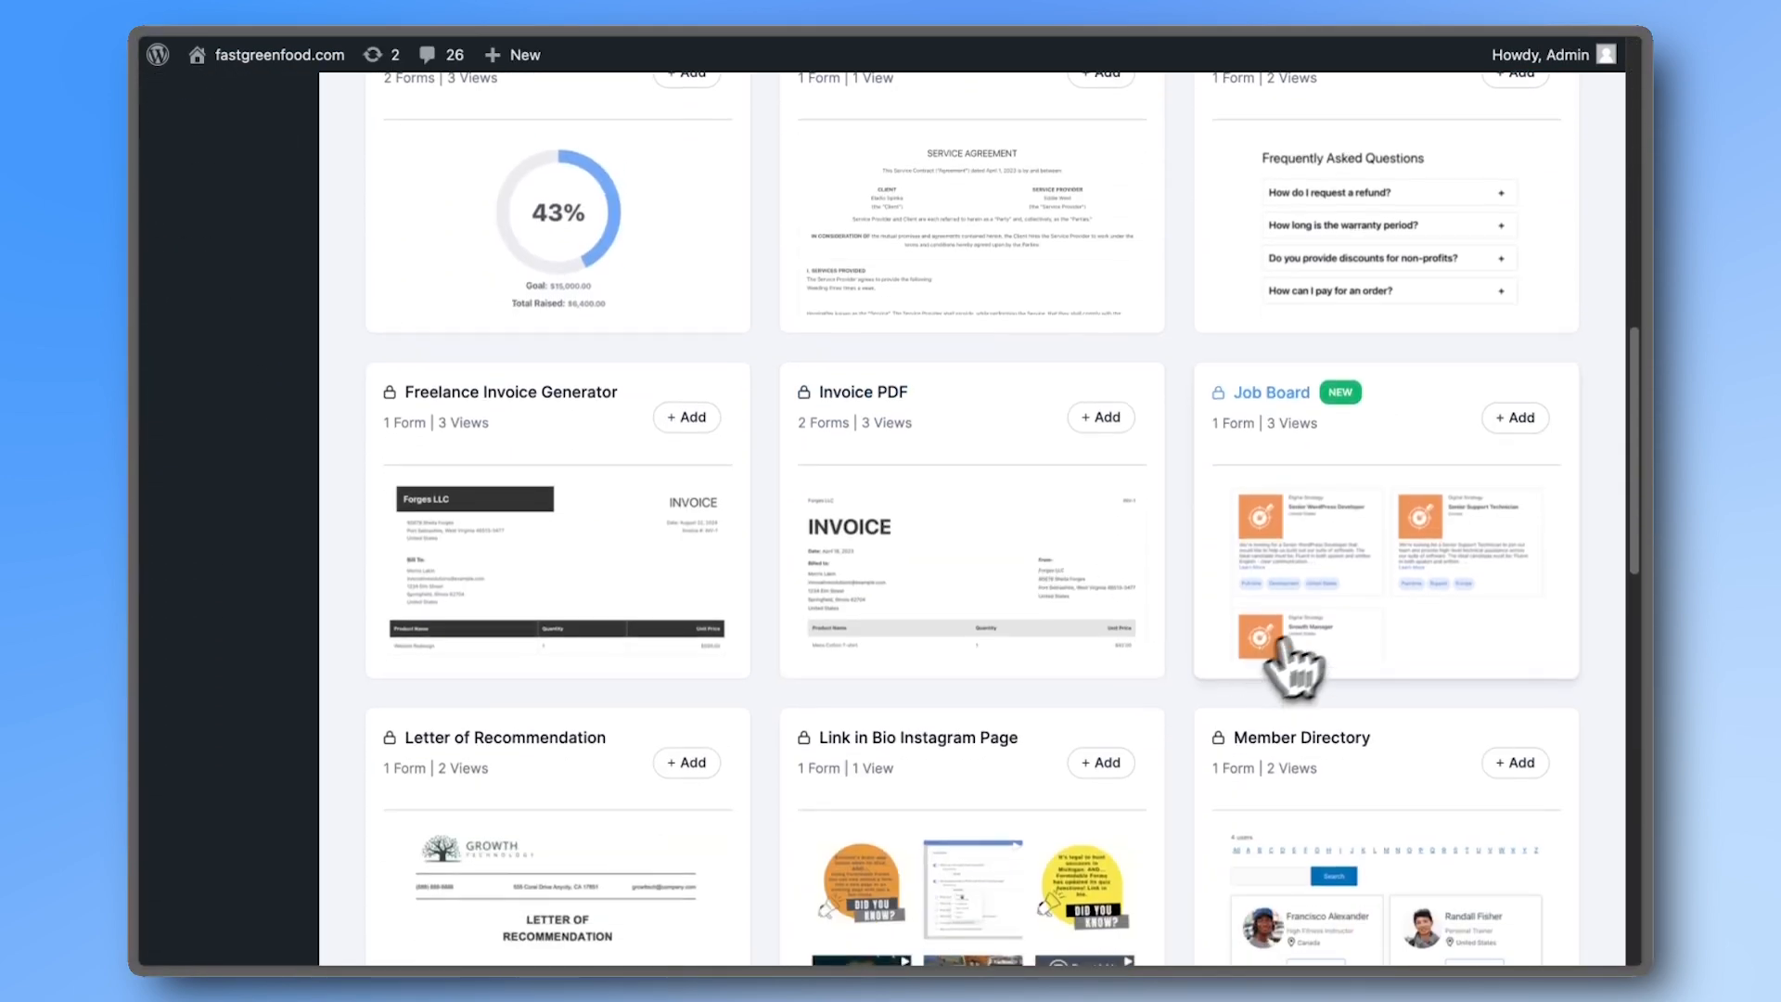
{"action": "left_click", "coordinate": [1515, 419]}
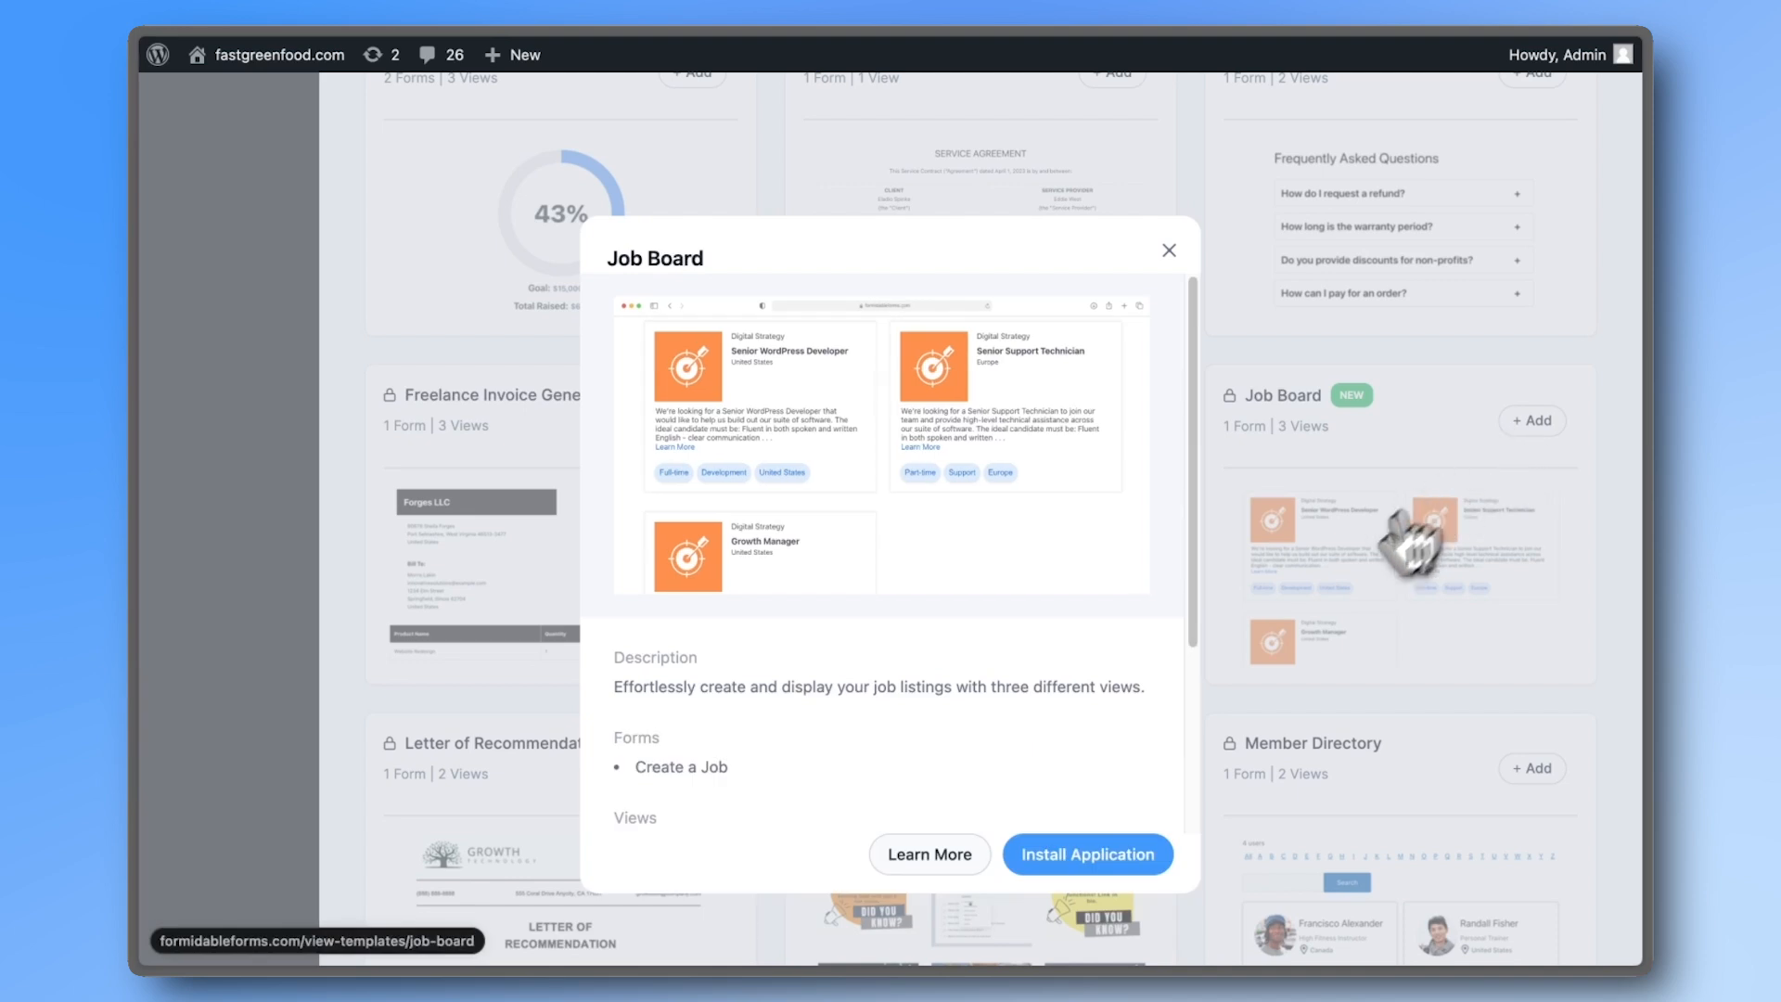
{"action": "left_click", "coordinate": [1151, 852]}
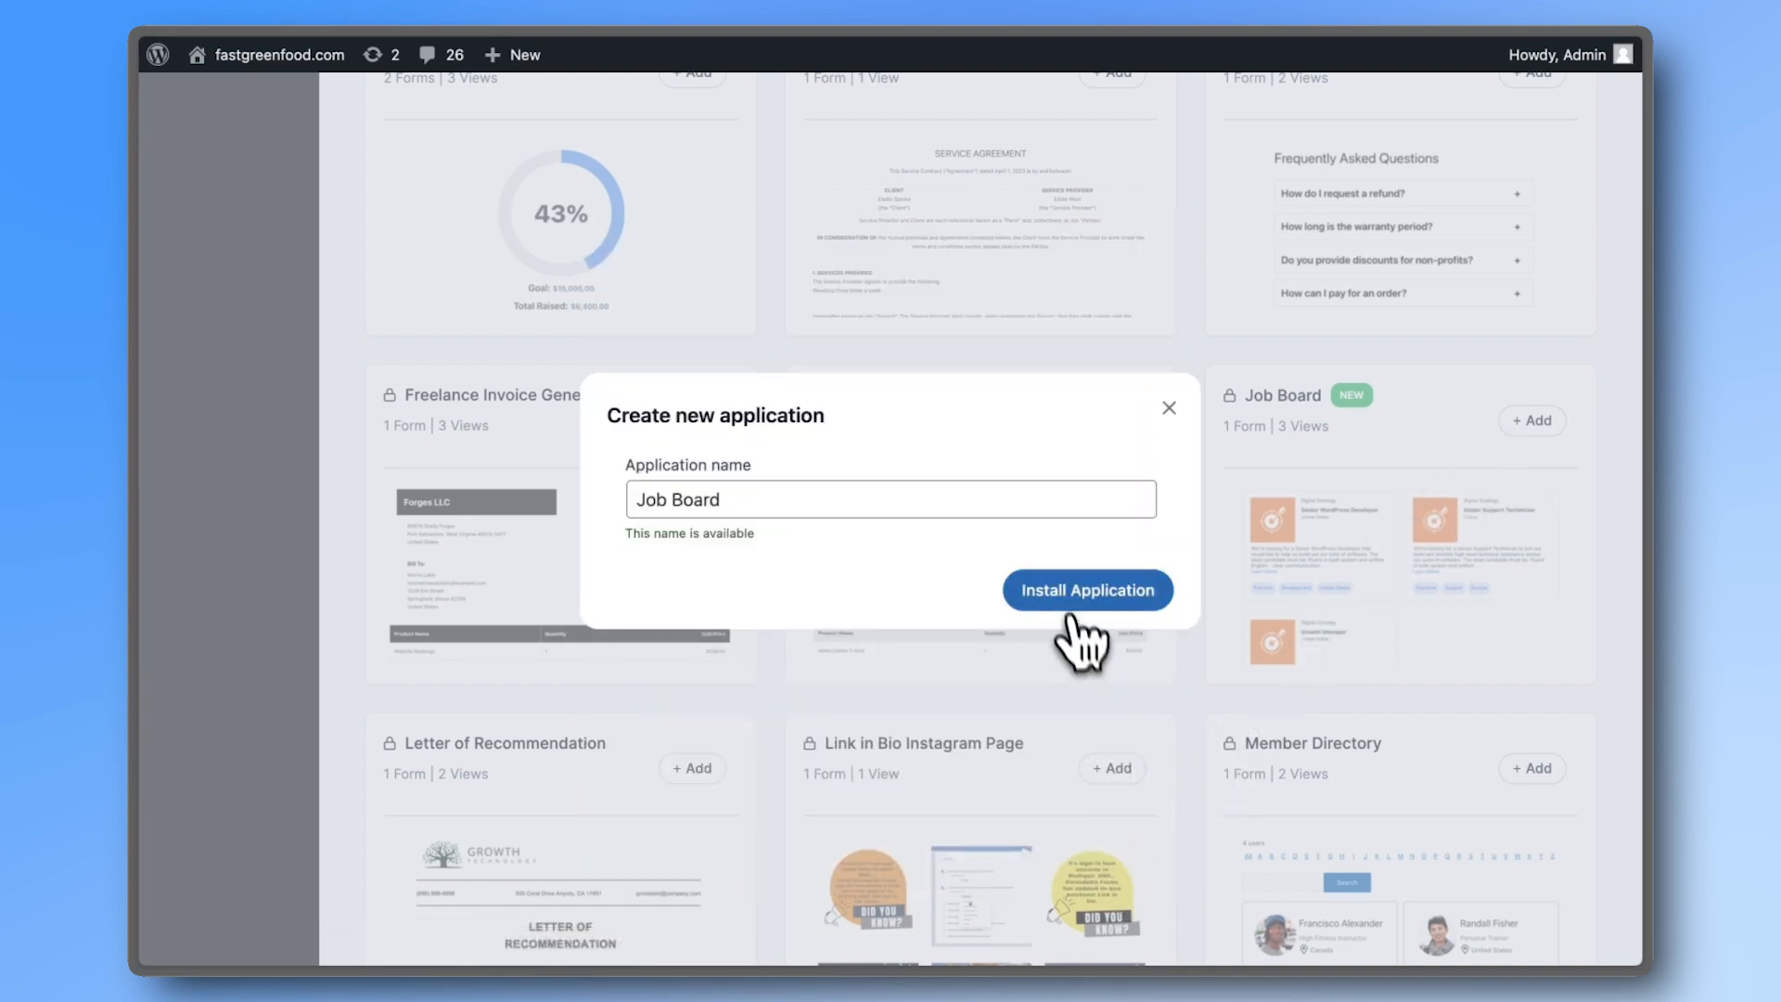
{"action": "left_click", "coordinate": [1067, 581]}
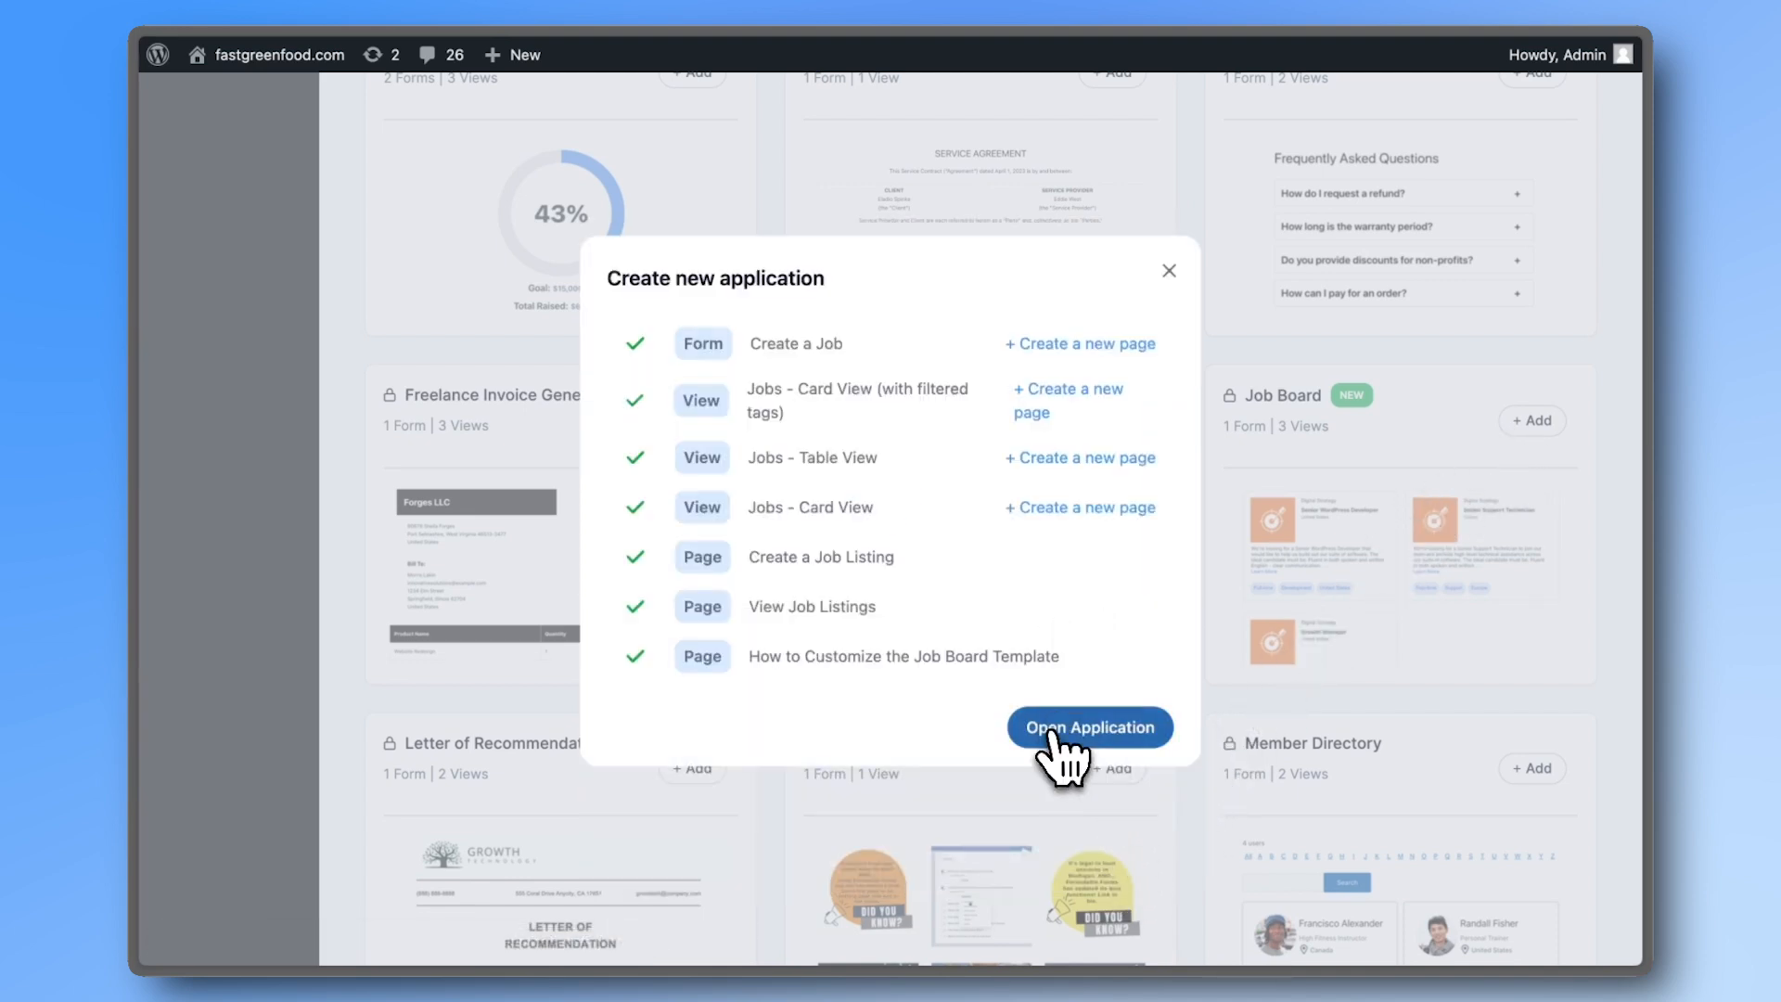
{"action": "left_click", "coordinate": [1052, 731]}
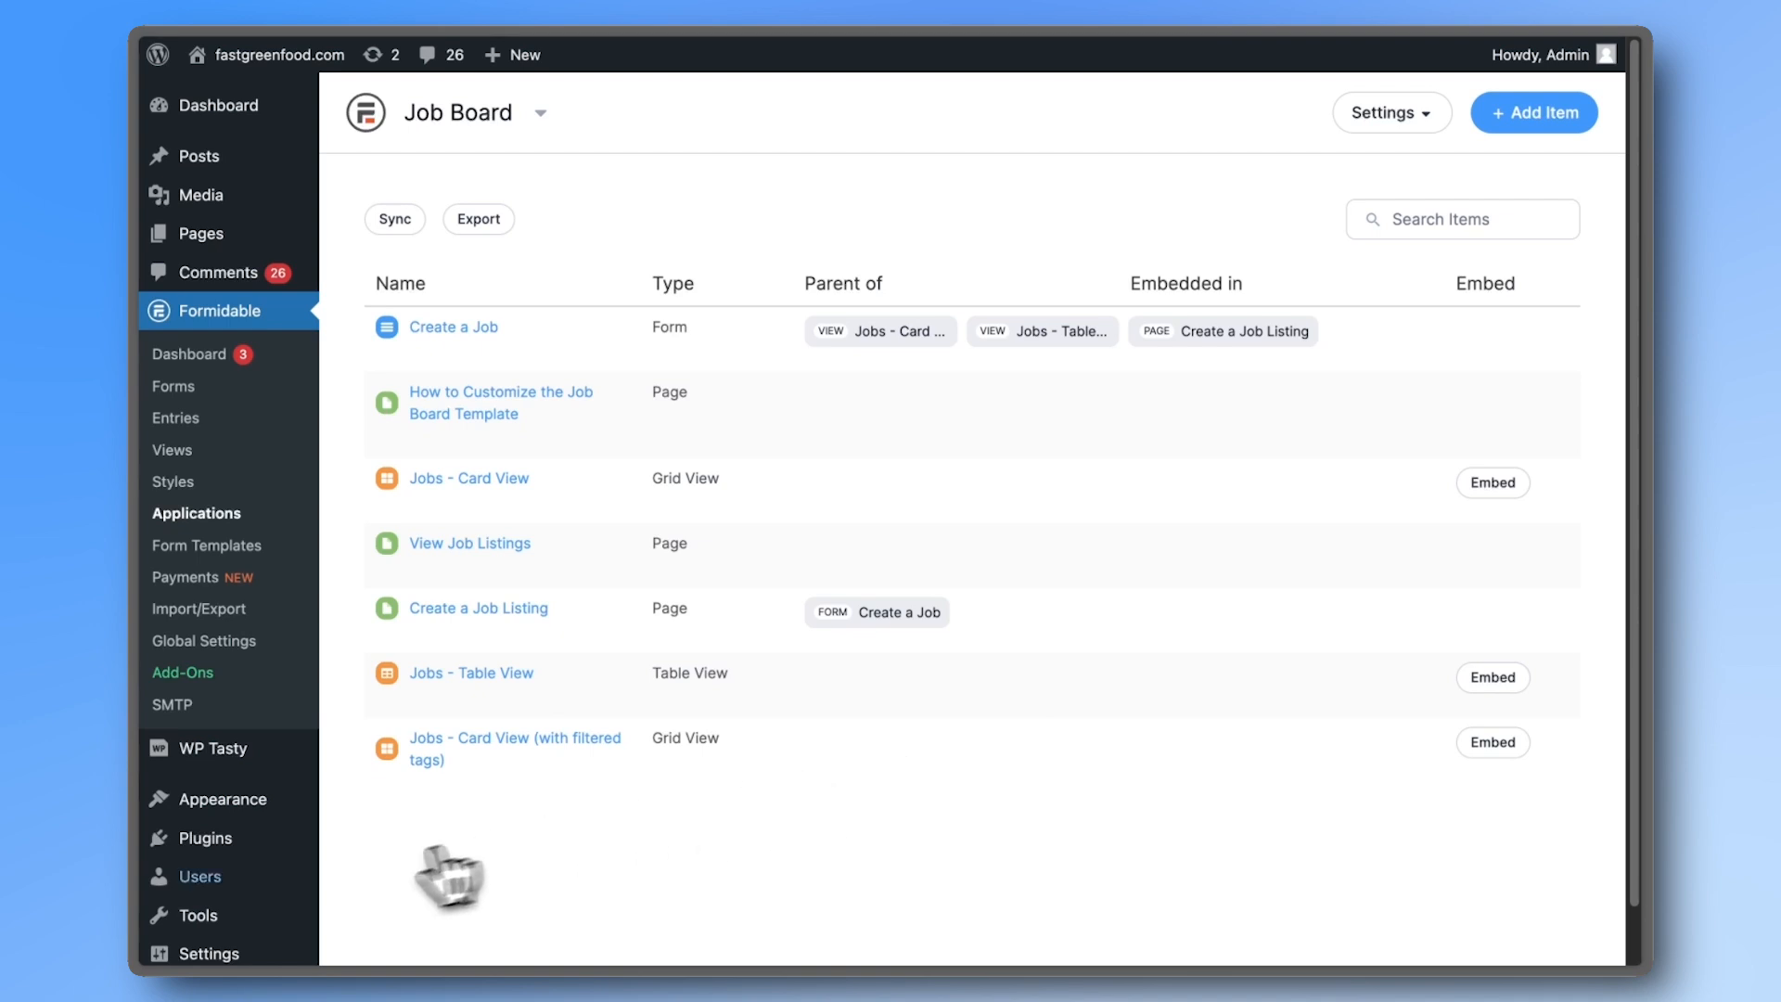
- In General Settings, keep Subscriber as the new user default role
{"action": "mouse_move", "coordinate": [251, 908]}
{"action": "scroll", "coordinate": [253, 907], "scroll_direction": "down", "scroll_amount": 1}
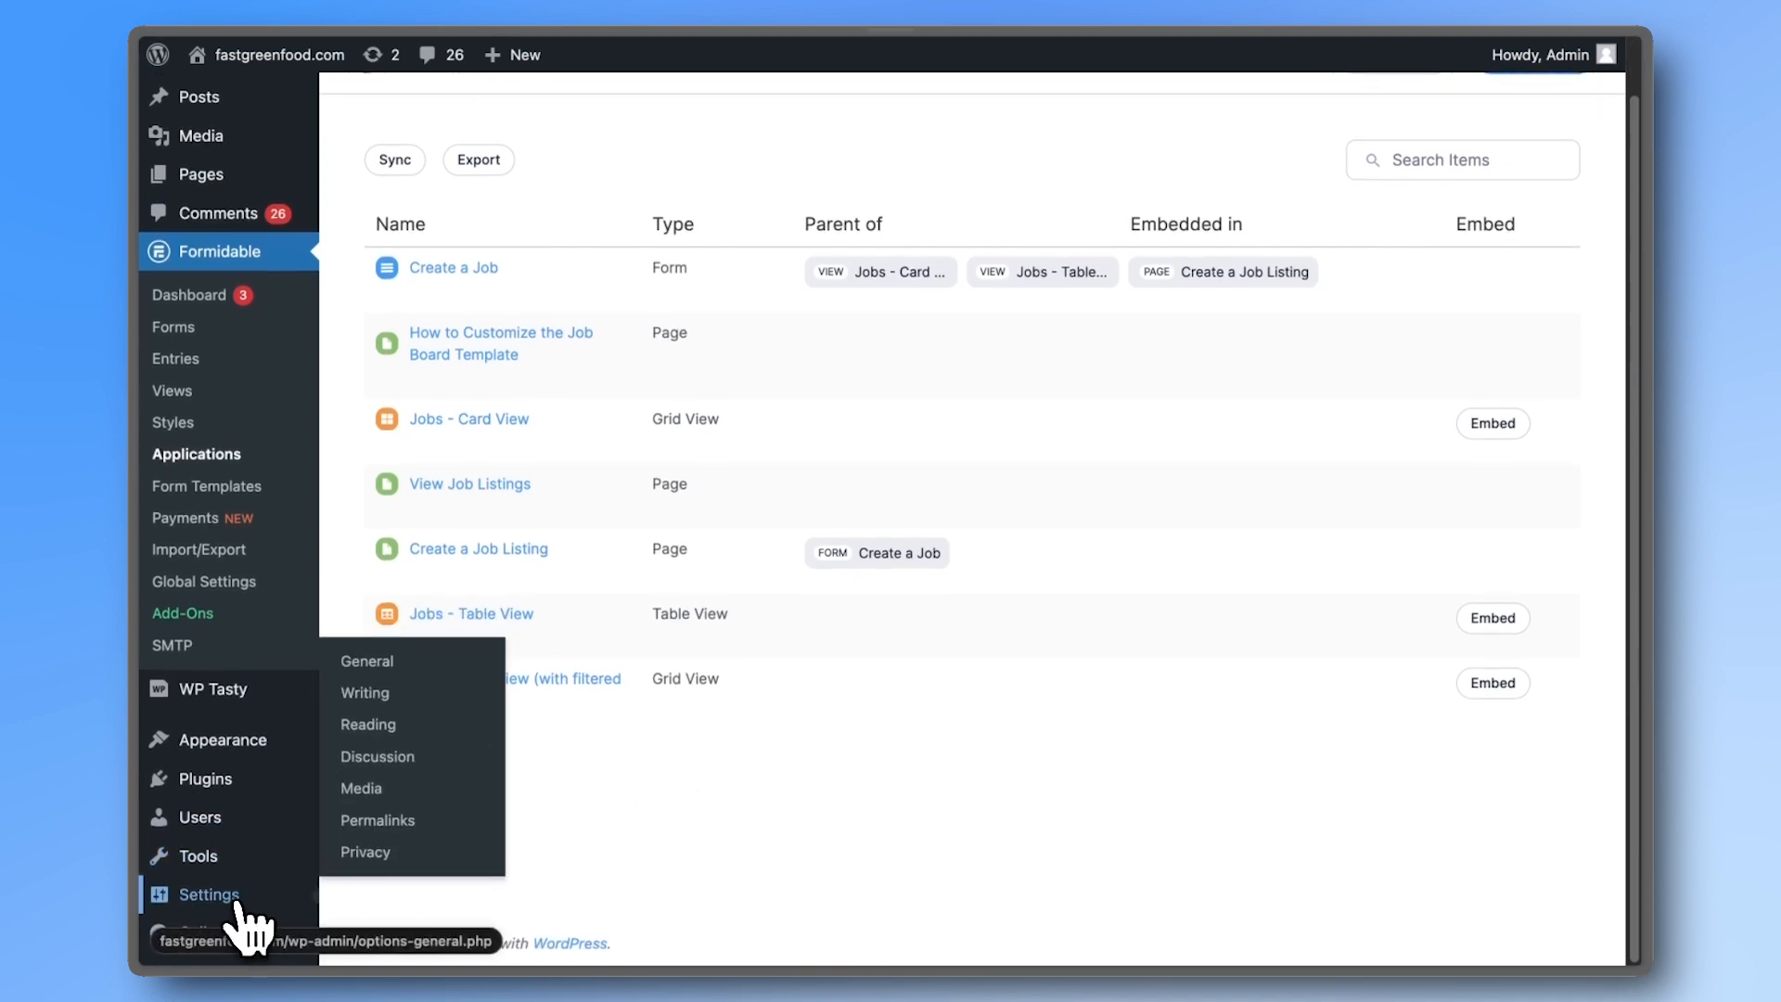
{"action": "left_click", "coordinate": [239, 908]}
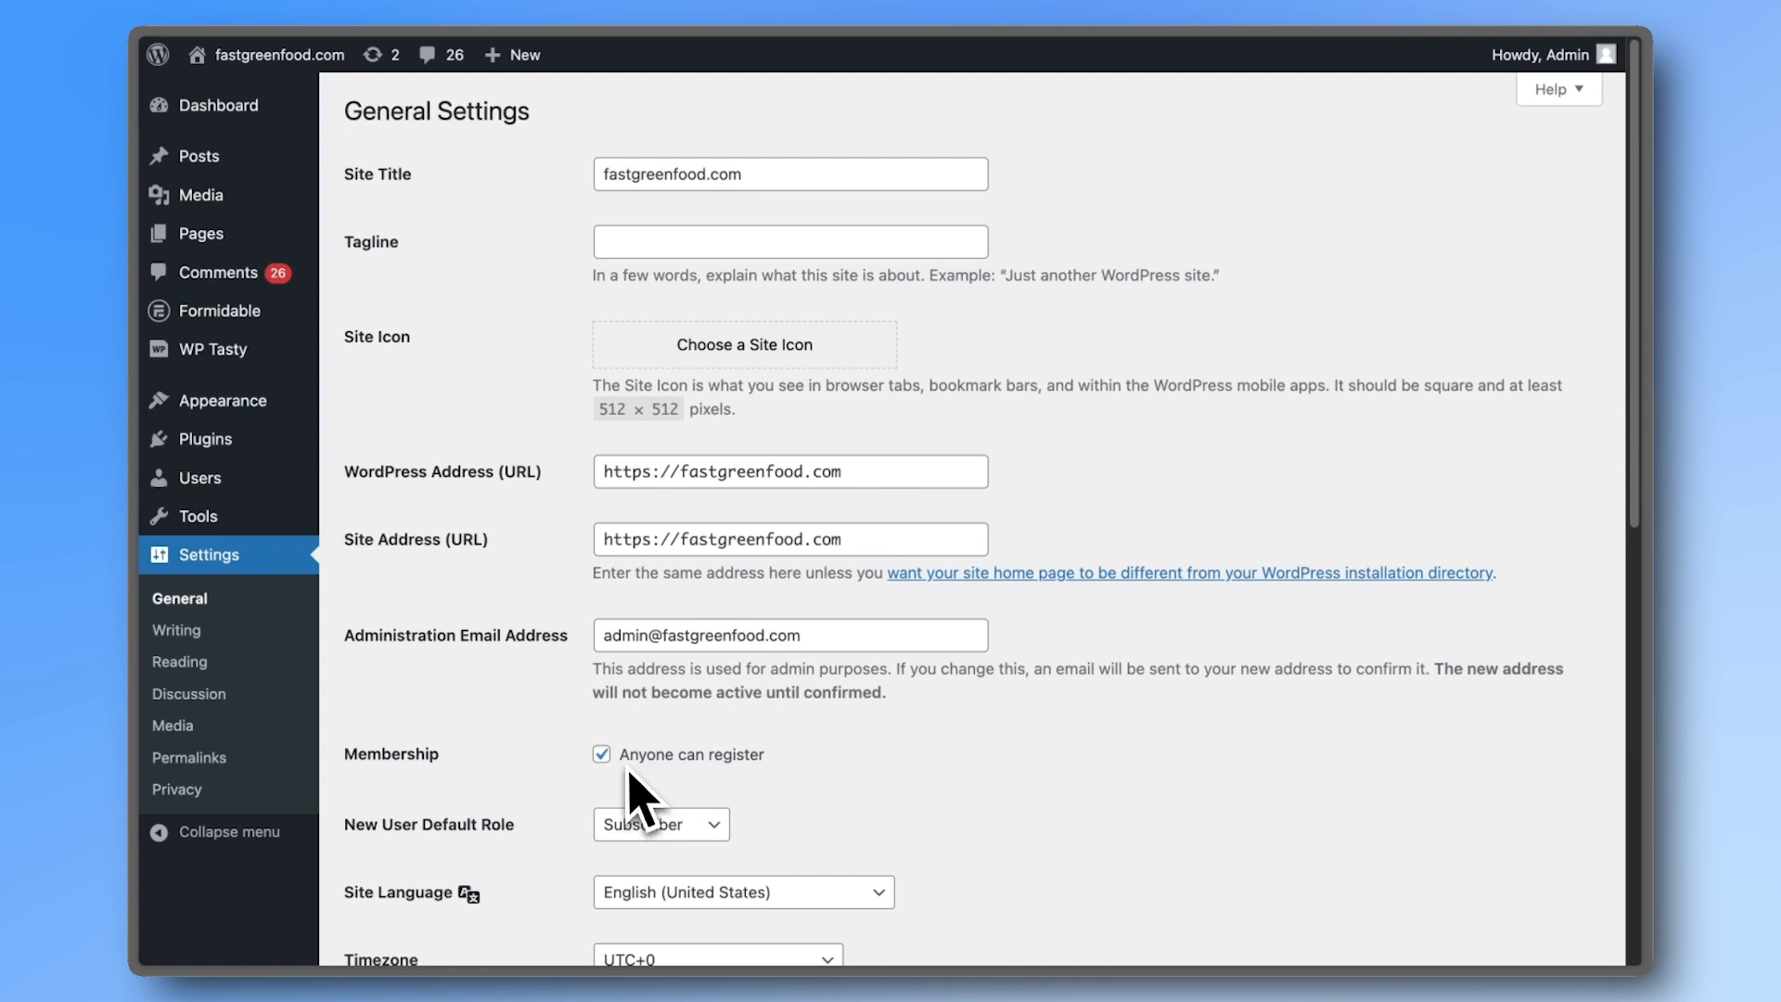
{"action": "left_click", "coordinate": [655, 825]}
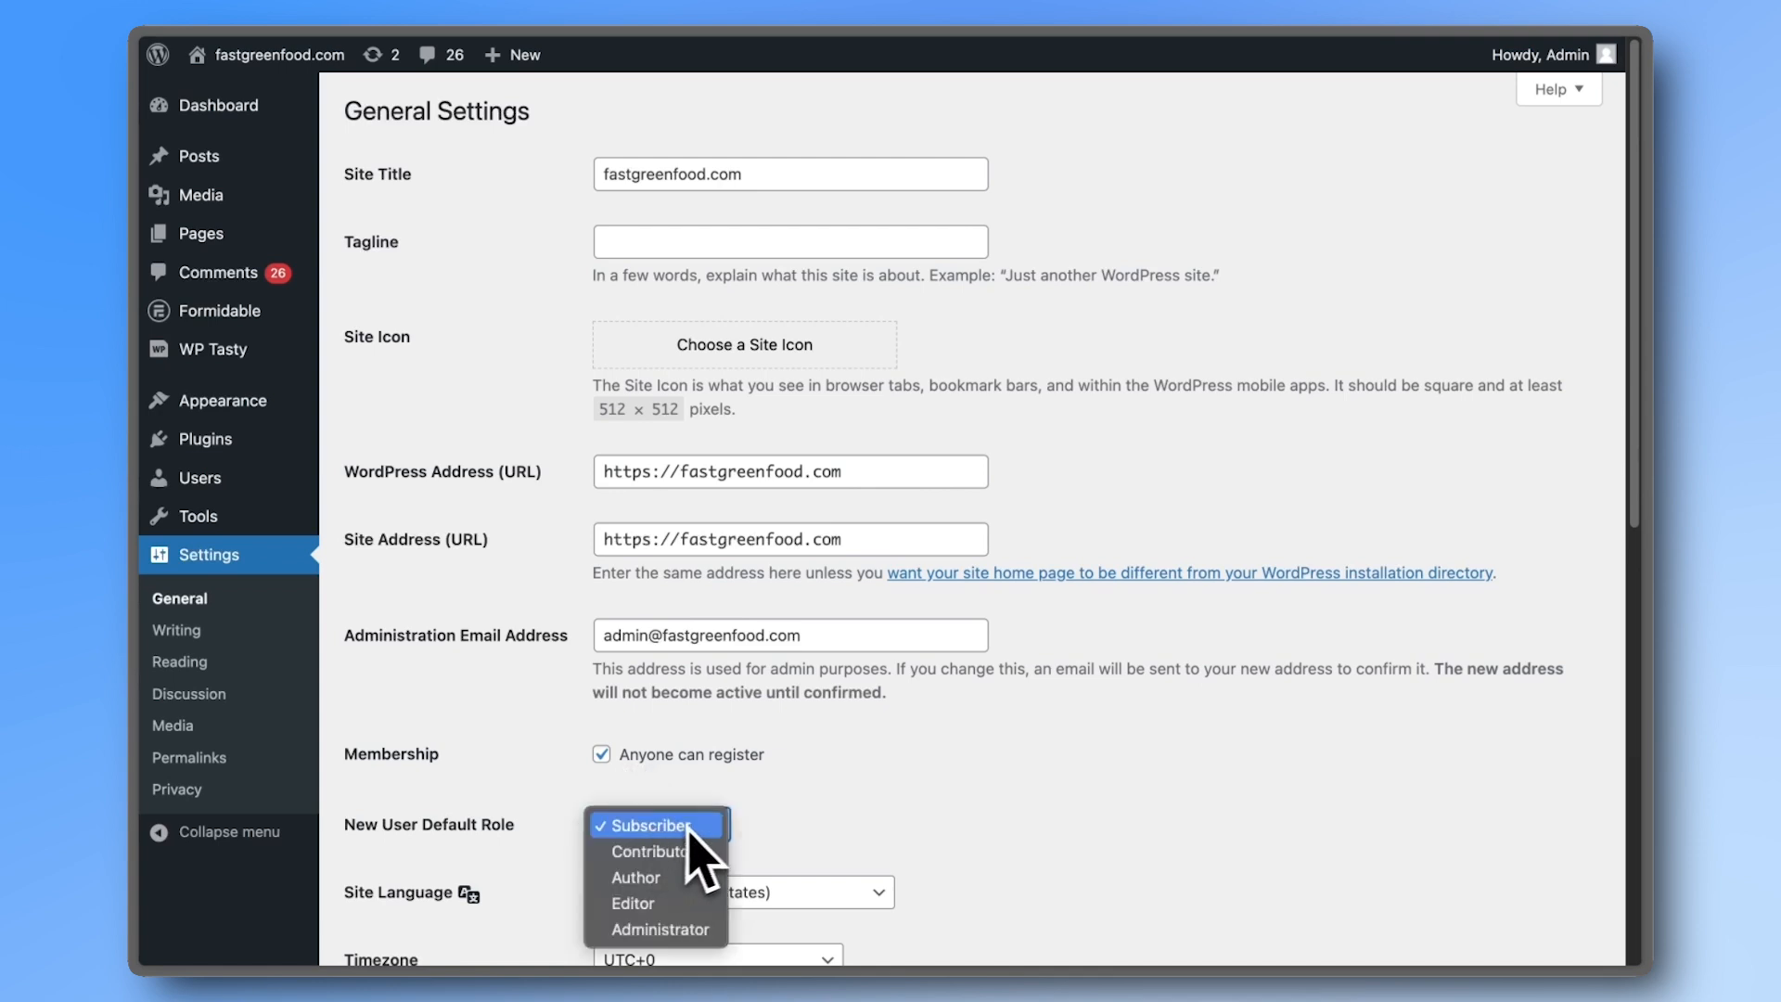
{"action": "left_click", "coordinate": [752, 831]}
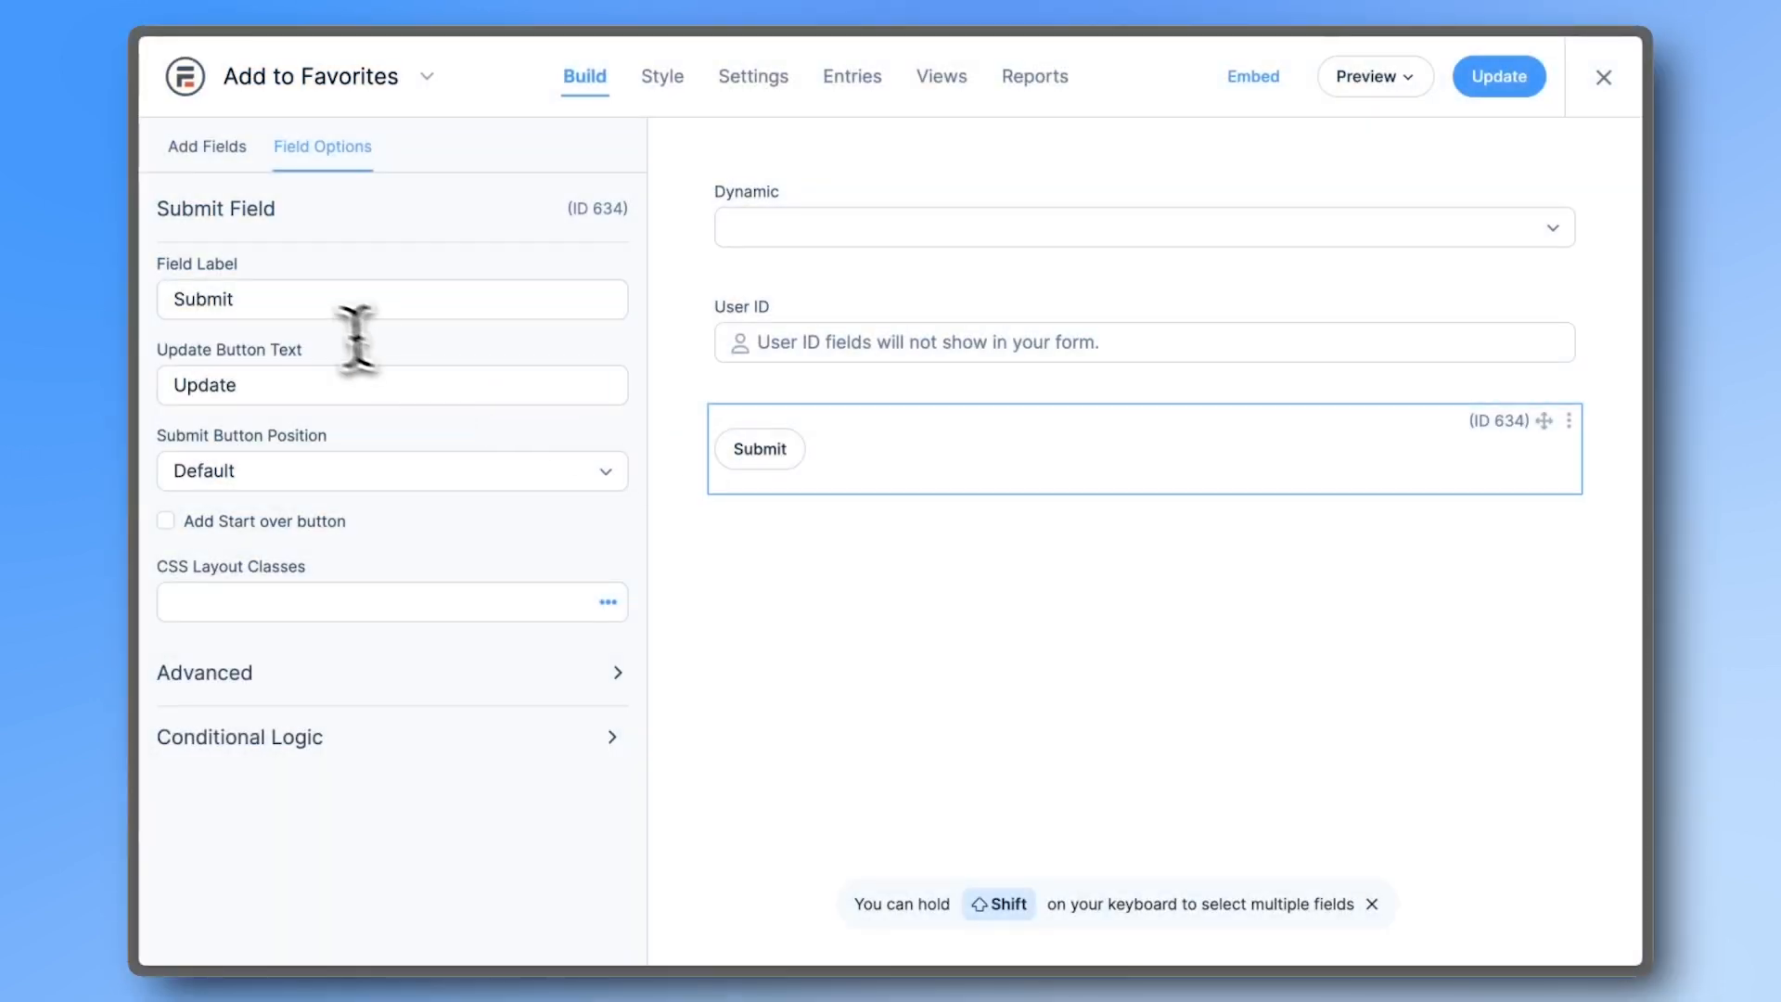
- Relabel the submit button 'Add to Favorites' and save the form
{"action": "double_click", "coordinate": [304, 311]}
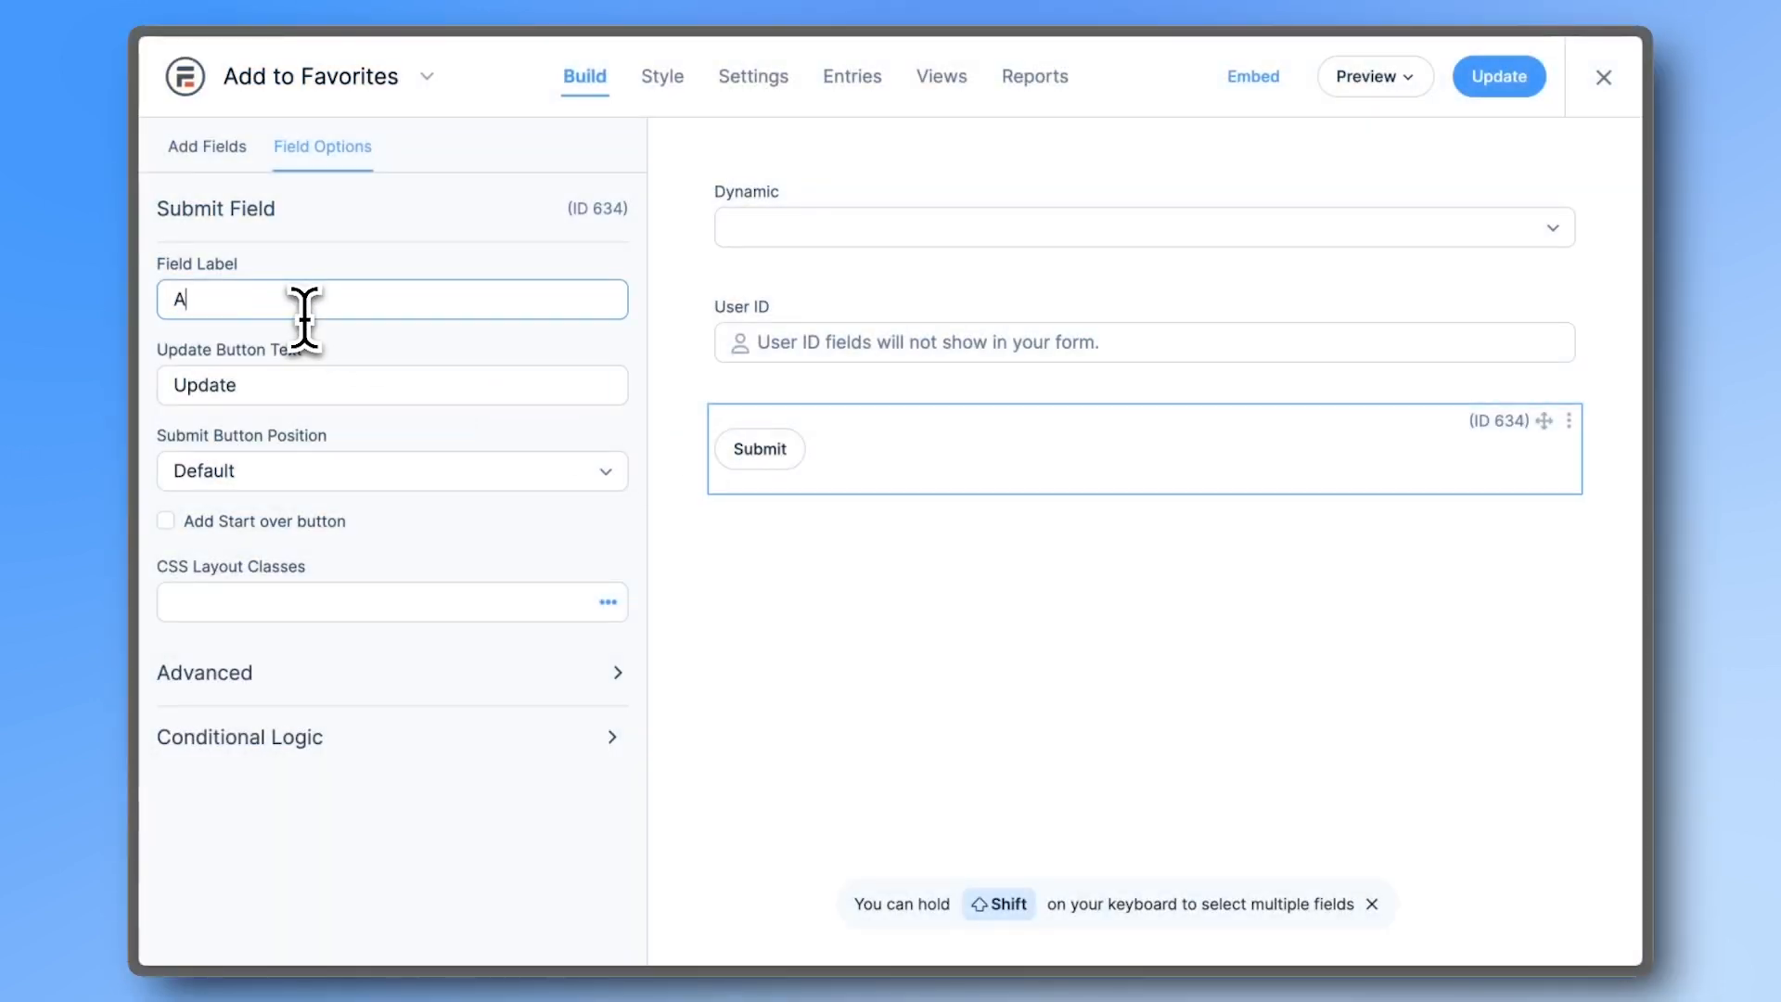
{"action": "type", "text": "Add to Favorites"}
{"action": "left_click", "coordinate": [1500, 79]}
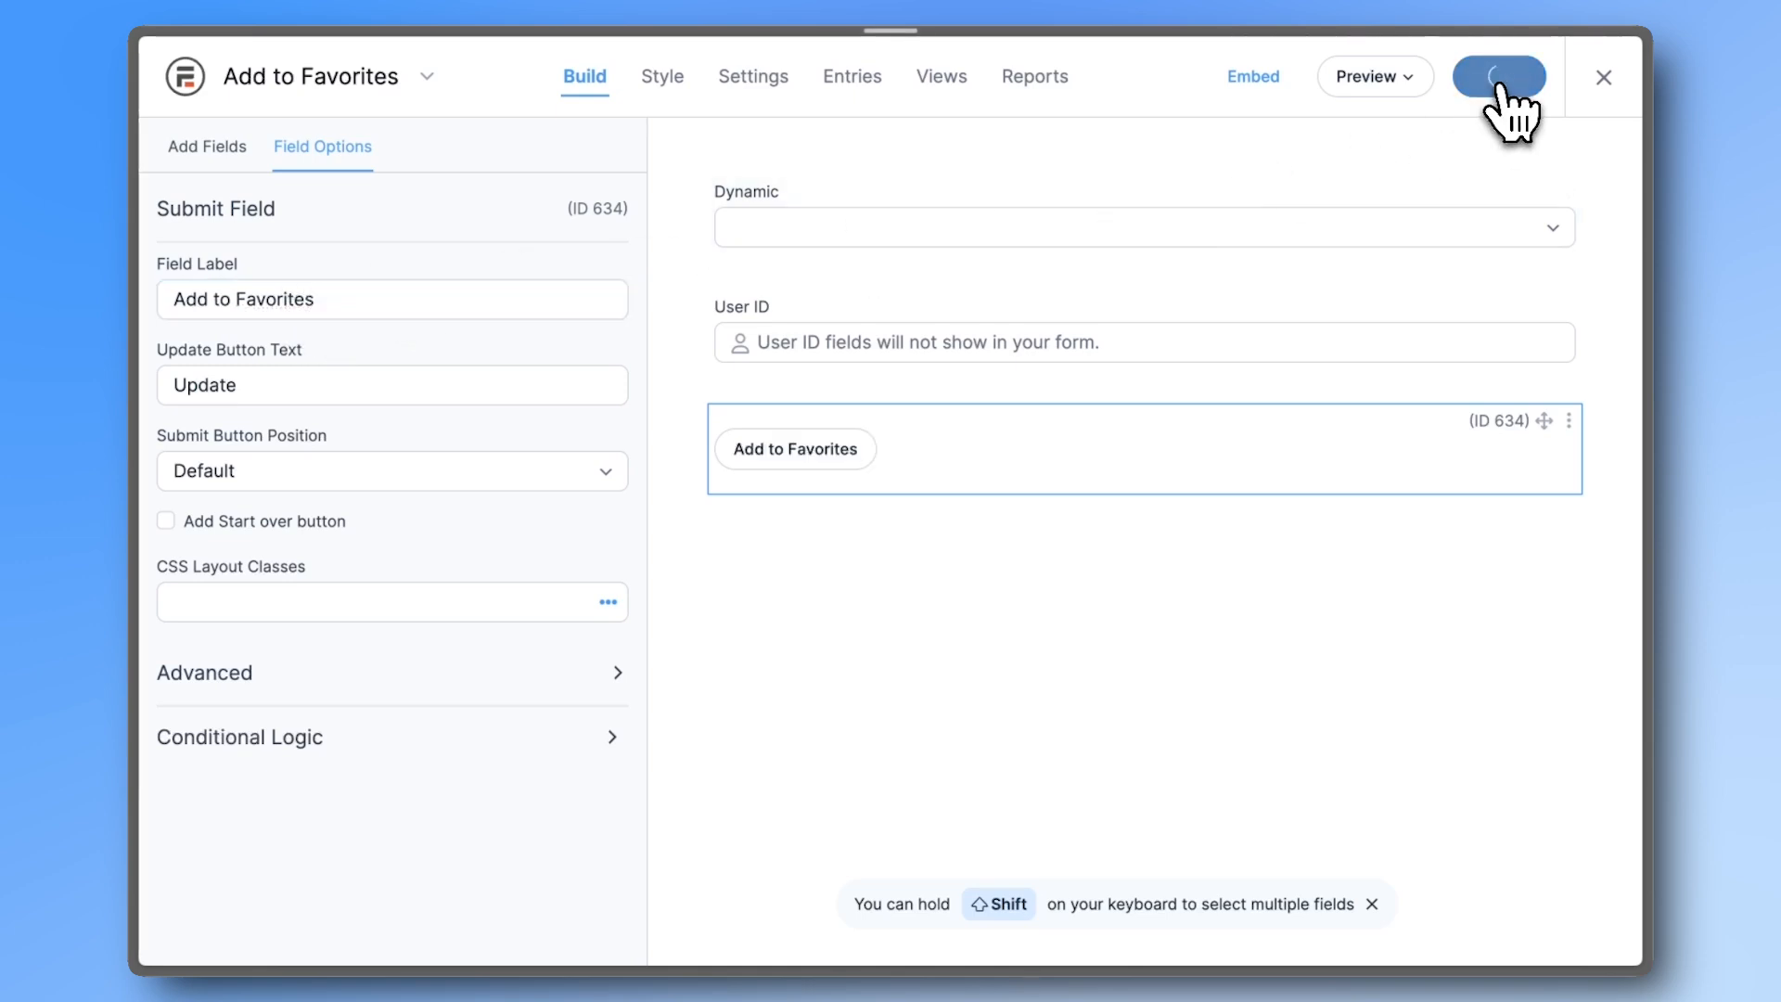
- Check the form's entries, then open the Favorites List view for editing
{"action": "left_click", "coordinate": [850, 82]}
{"action": "mouse_move", "coordinate": [605, 399]}
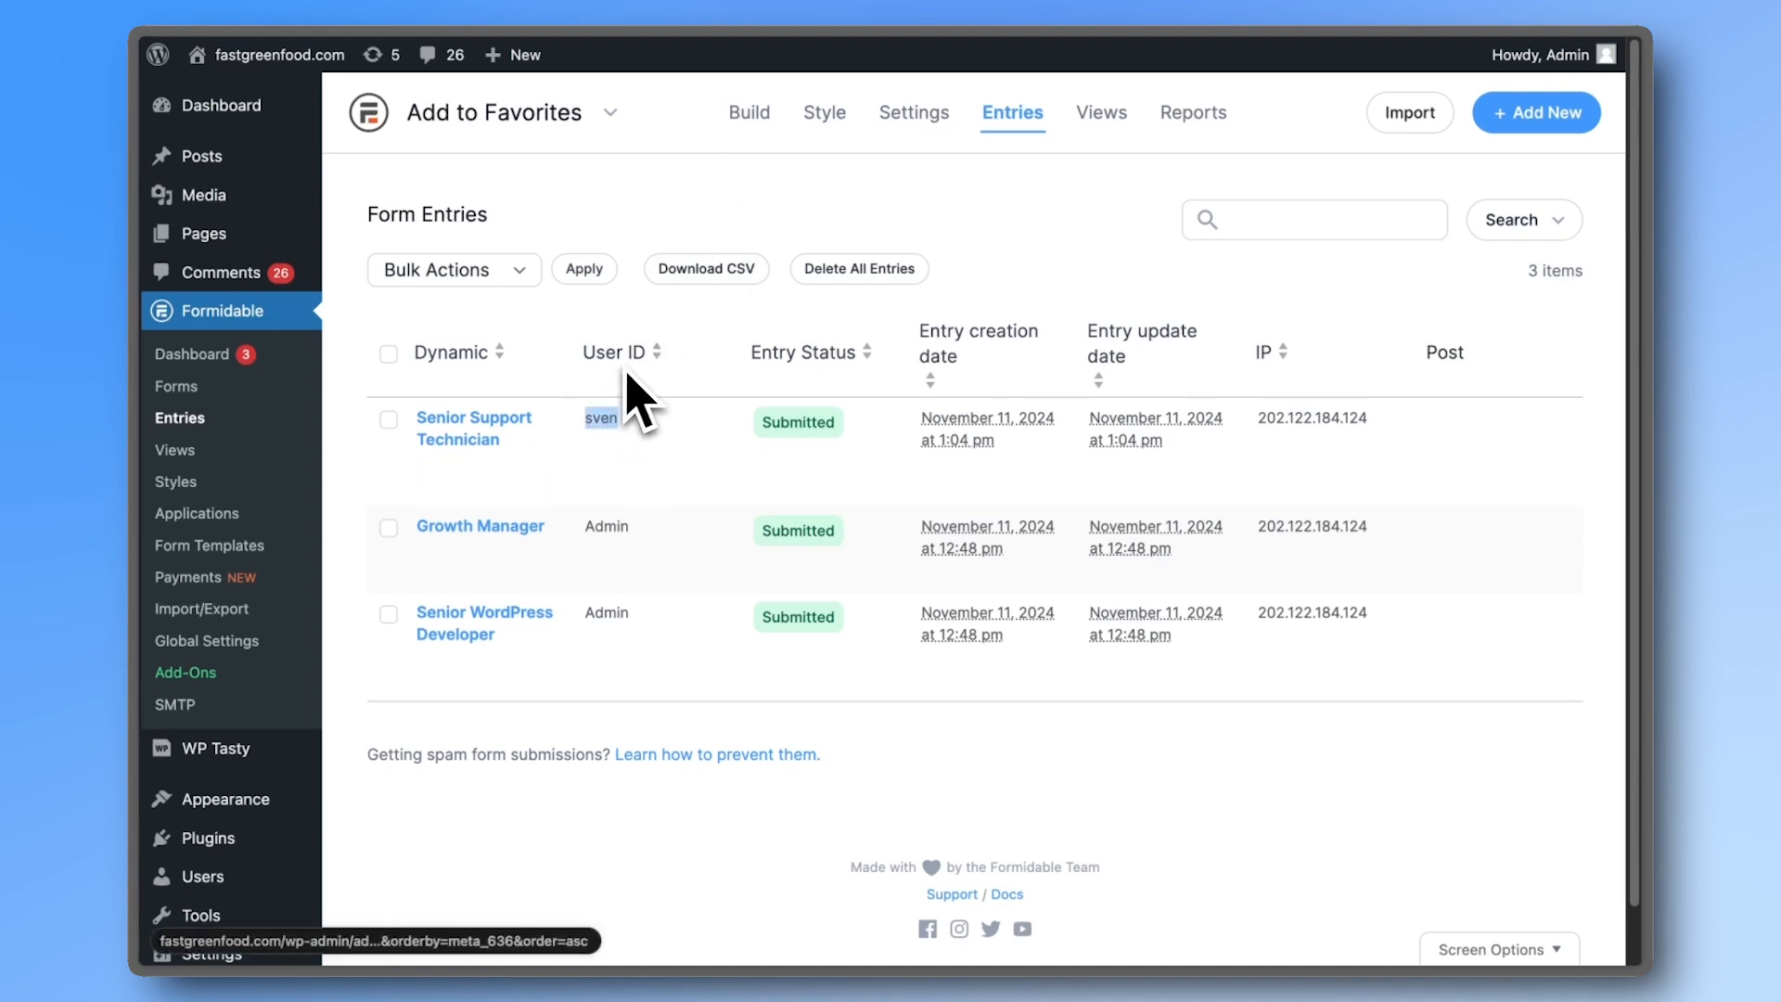
{"action": "left_click_drag", "start_coordinate": [417, 416], "coordinate": [506, 442]}
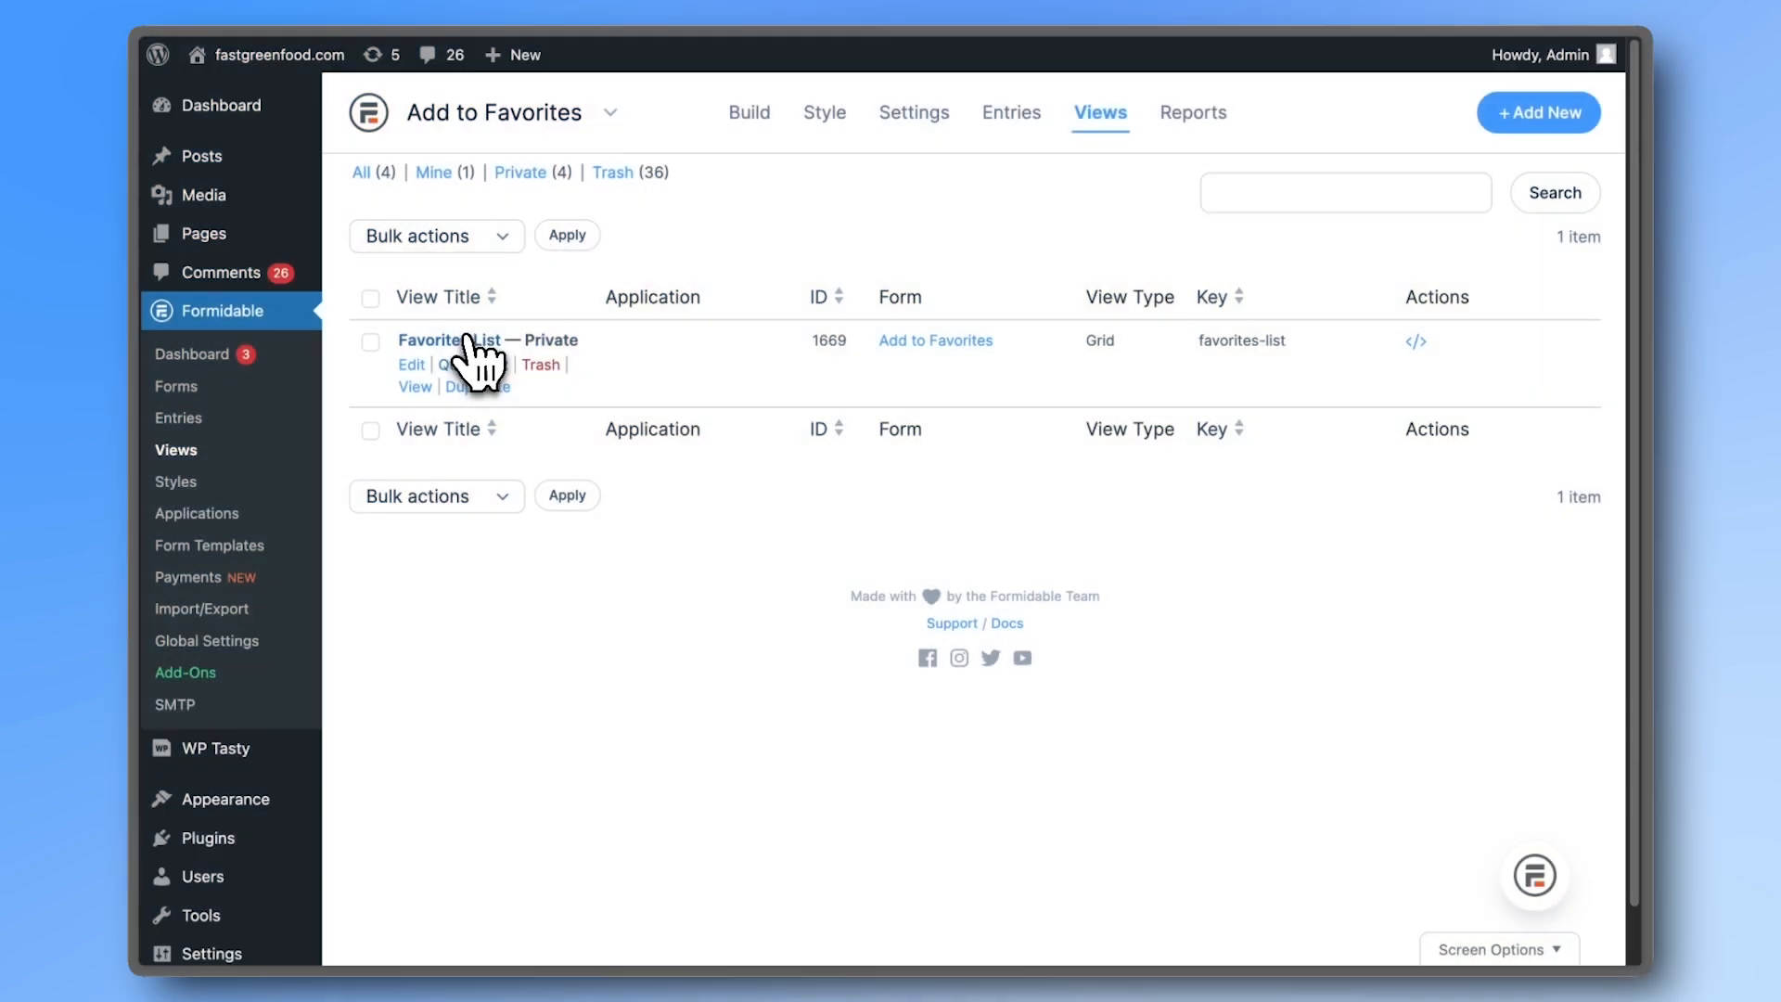
{"action": "left_click", "coordinate": [467, 339]}
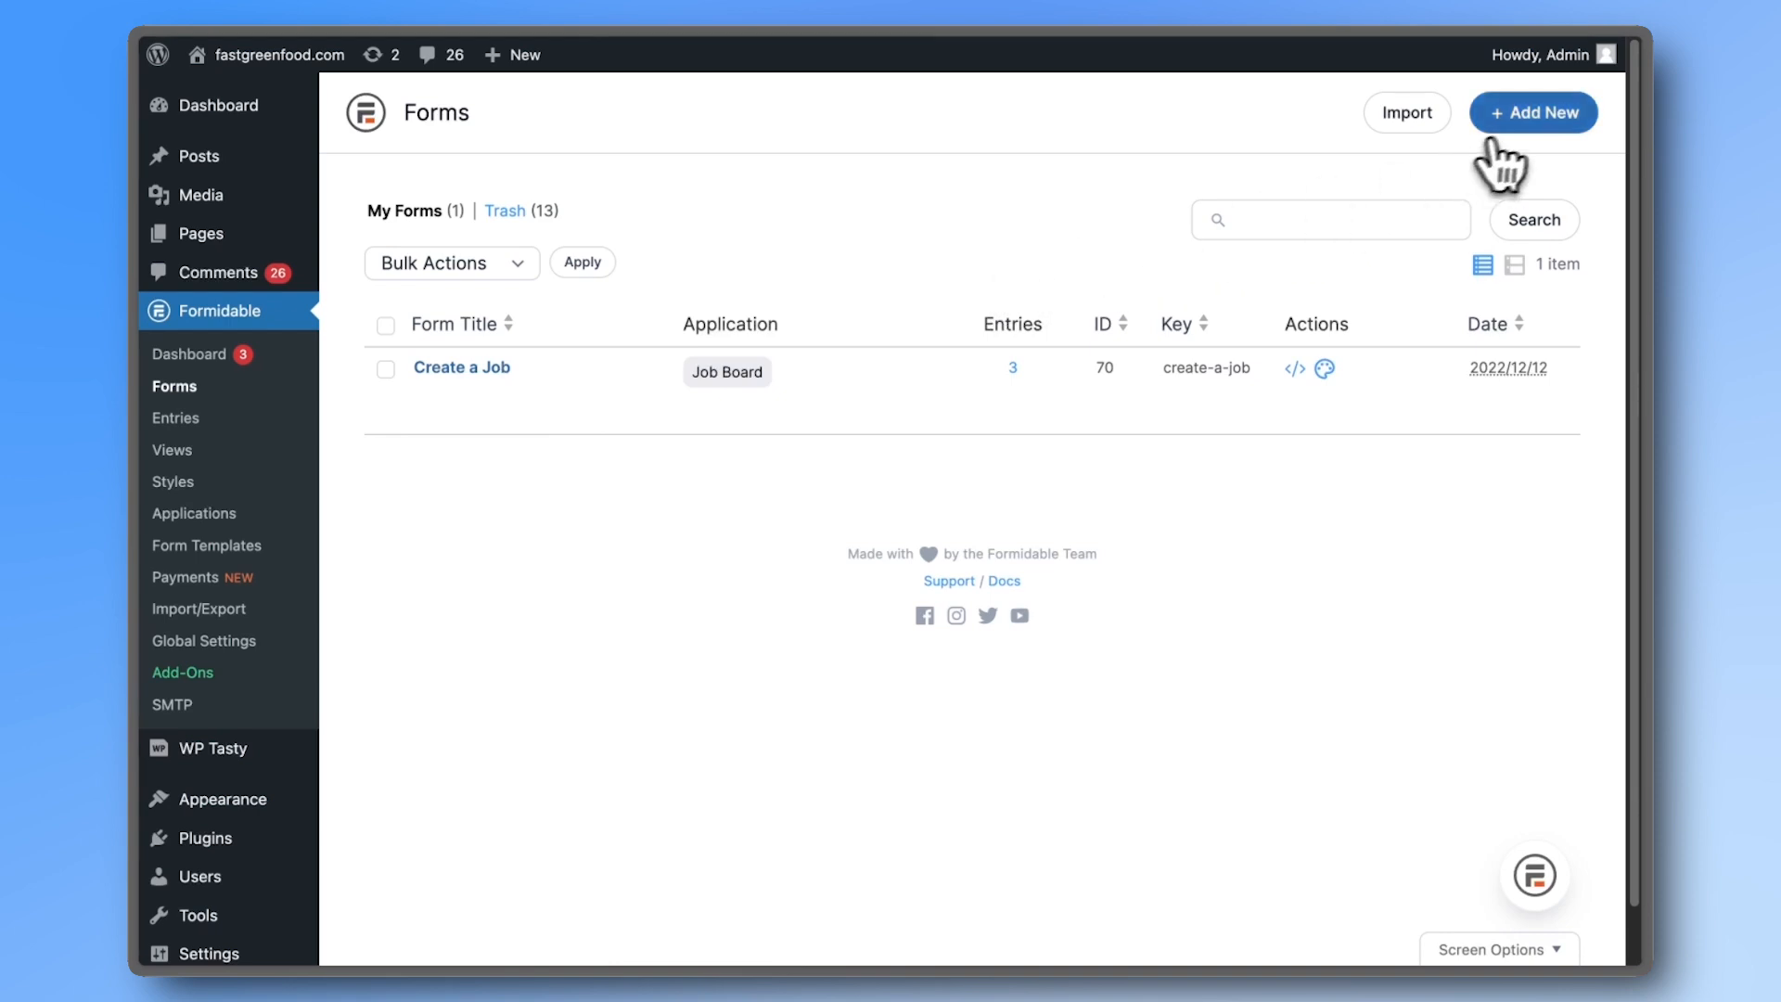
- Create a blank new form containing a Dynamic field and a User ID field
{"action": "left_click", "coordinate": [1526, 116]}
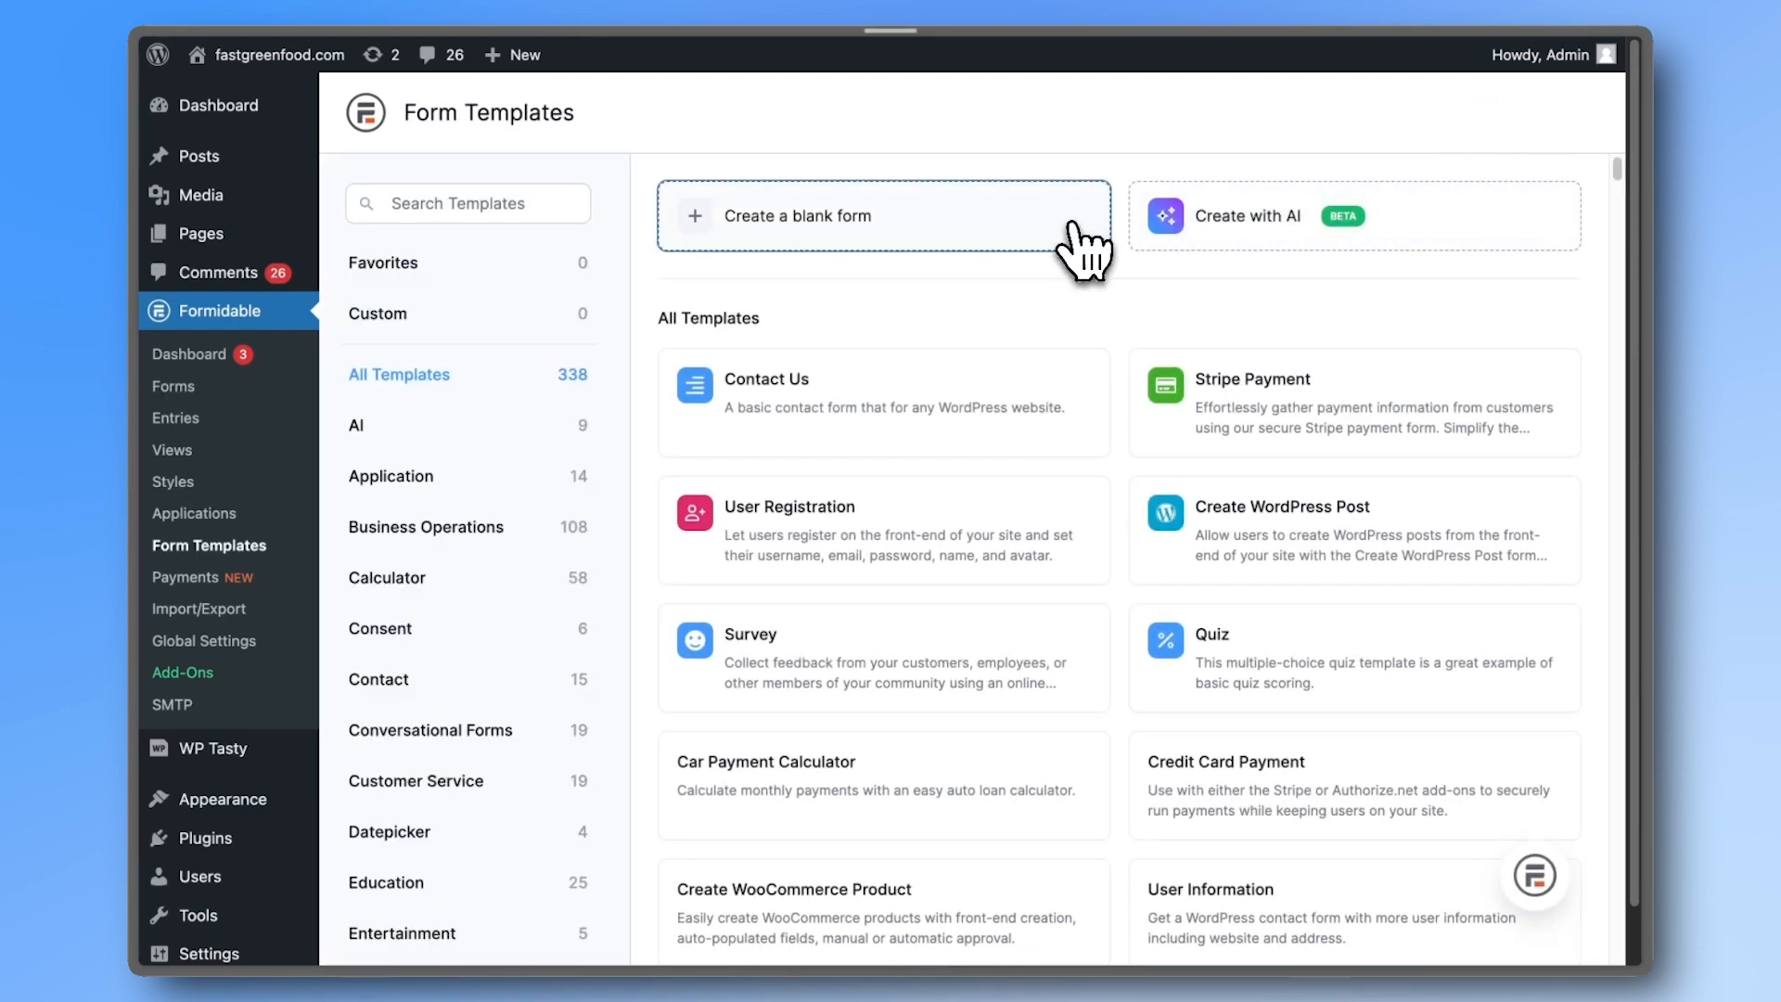
{"action": "left_click", "coordinate": [1076, 232]}
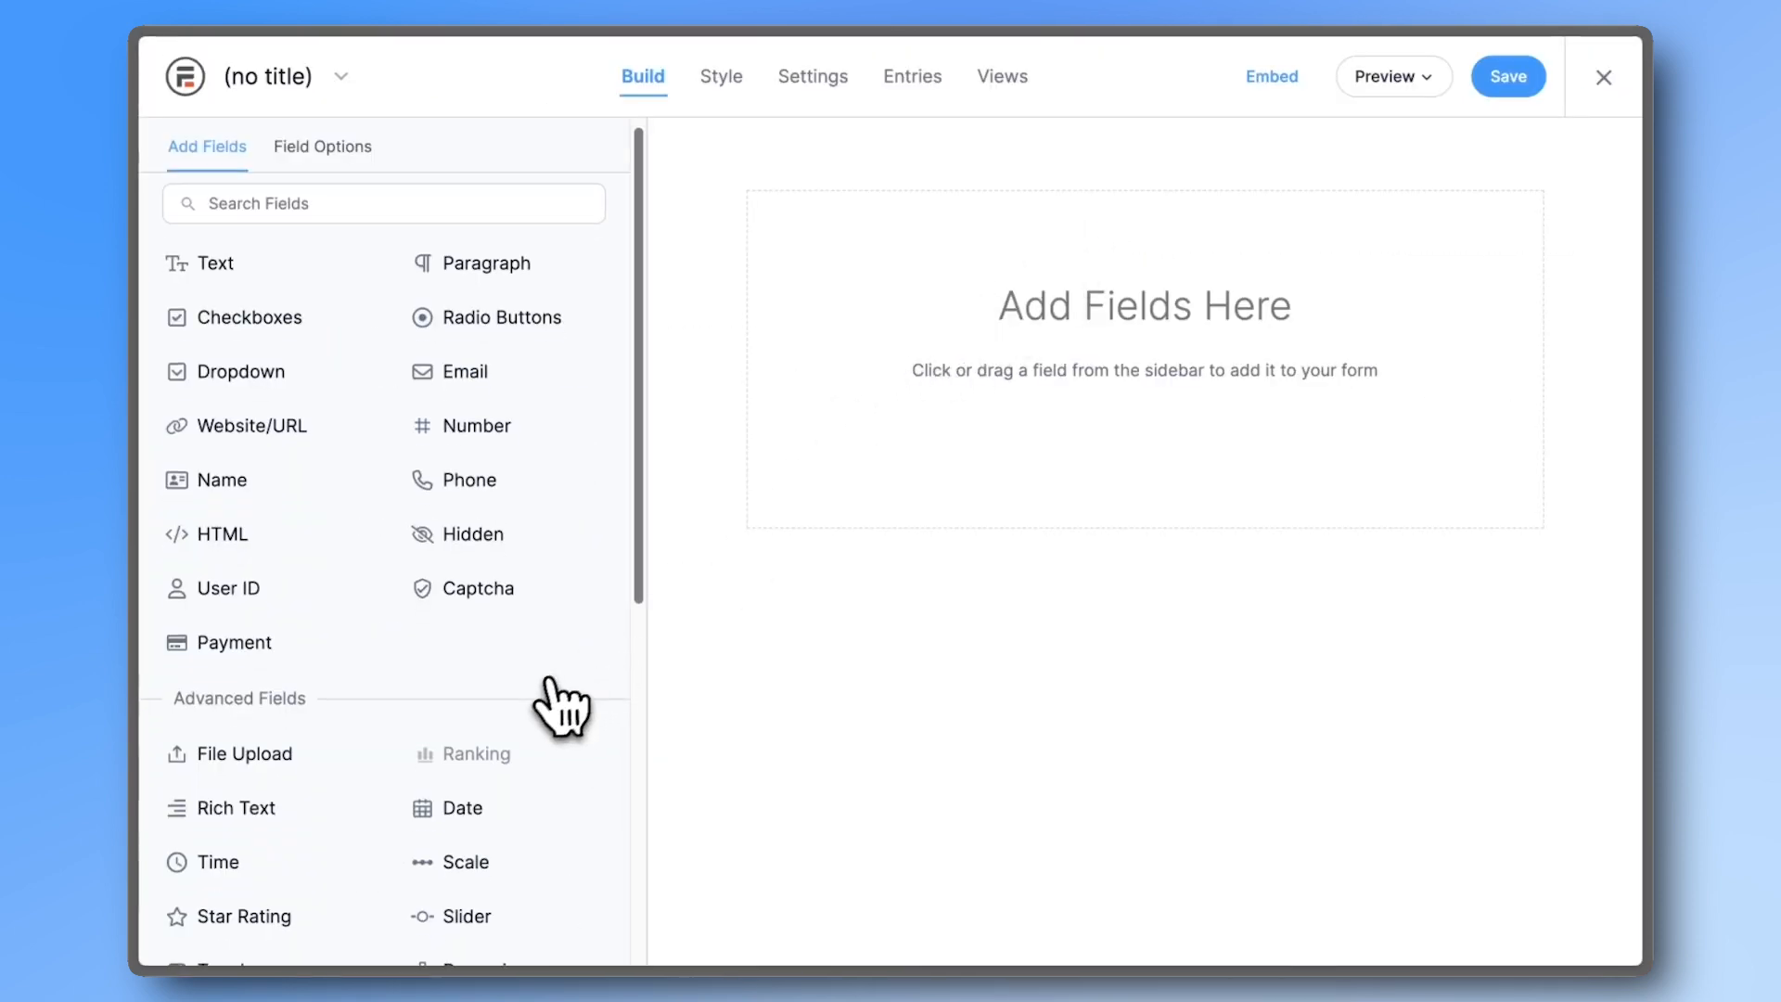
{"action": "scroll", "coordinate": [557, 708], "scroll_direction": "down", "scroll_amount": 3}
{"action": "left_click", "coordinate": [501, 761]}
{"action": "scroll", "coordinate": [492, 742], "scroll_direction": "up", "scroll_amount": 3}
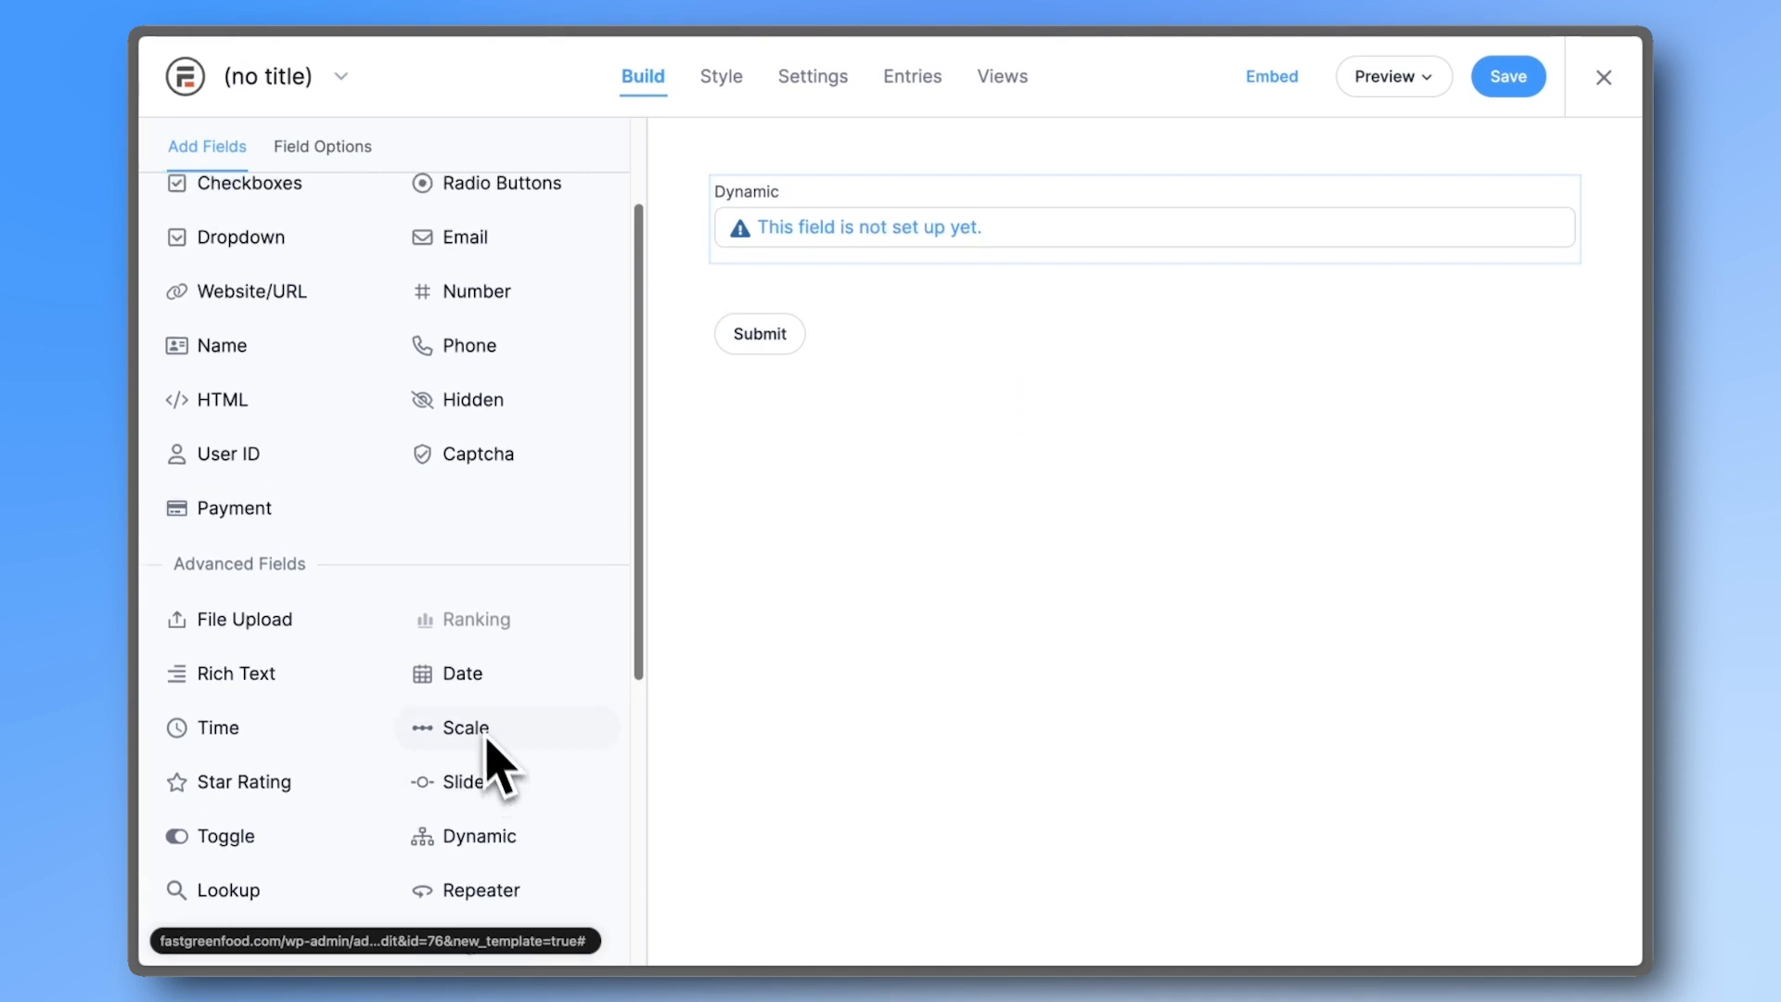
{"action": "left_click", "coordinate": [270, 605]}
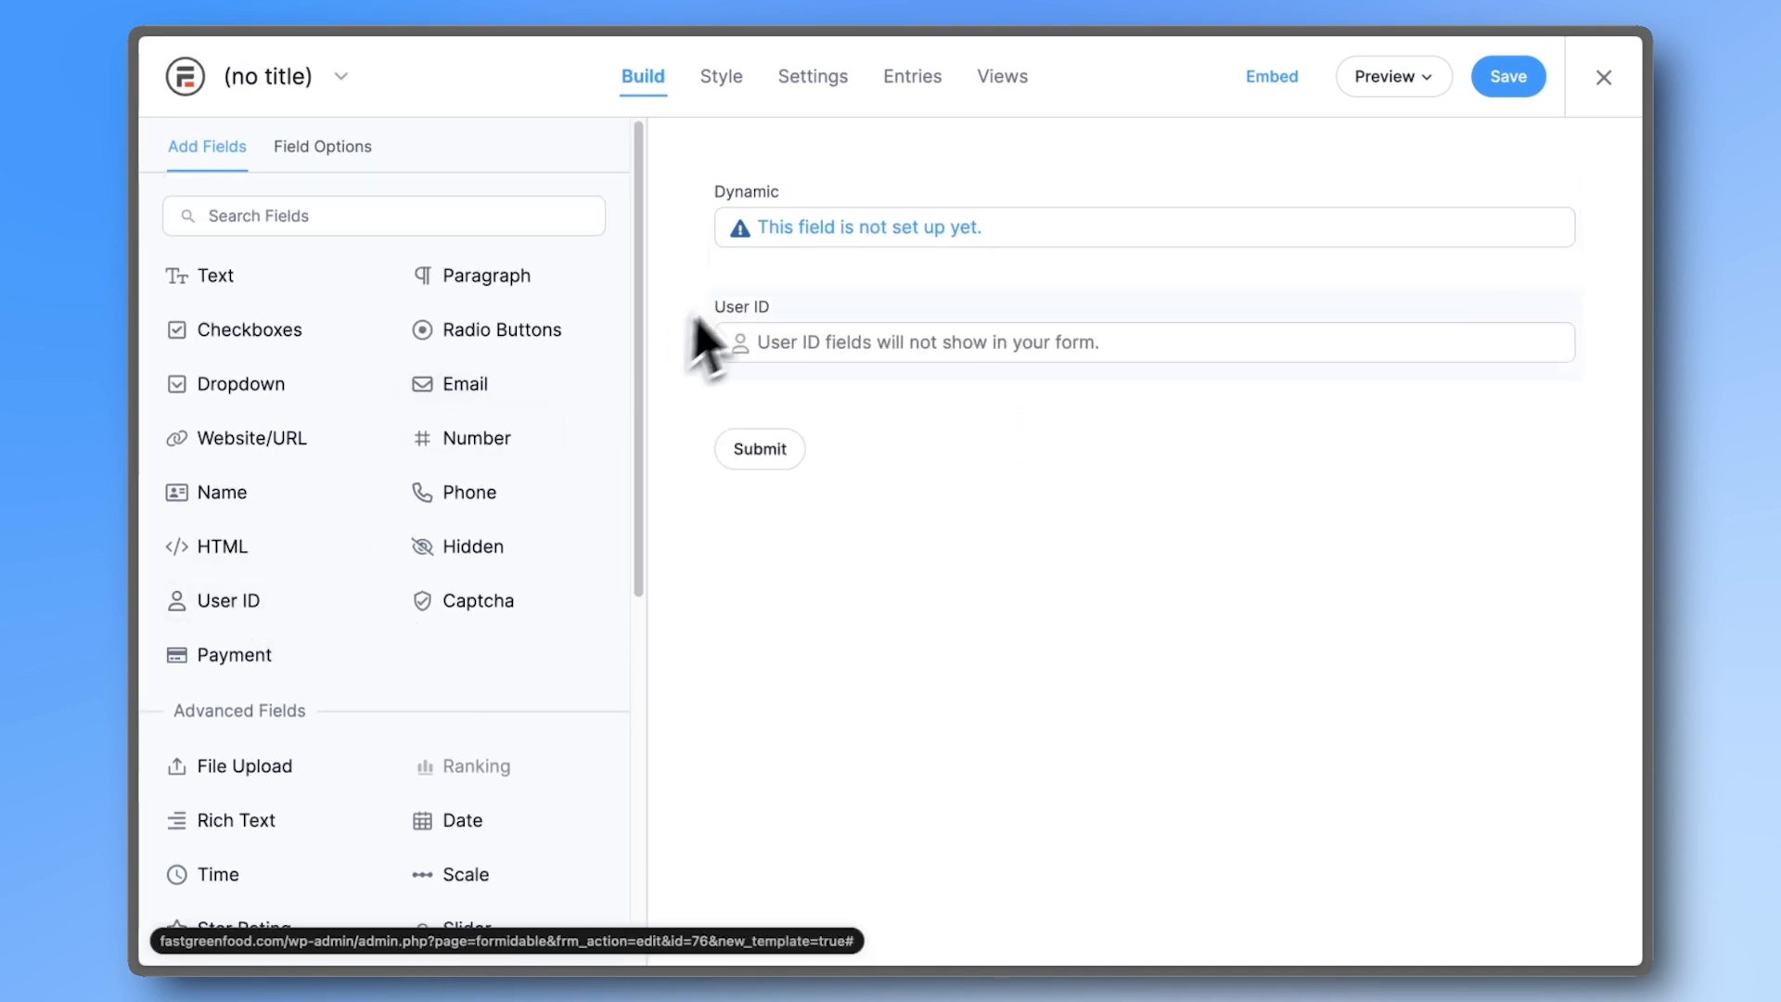
- Make the Dynamic field a dropdown listing Job Titles from Create a Job entries
{"action": "left_click", "coordinate": [784, 258]}
{"action": "left_click", "coordinate": [347, 441]}
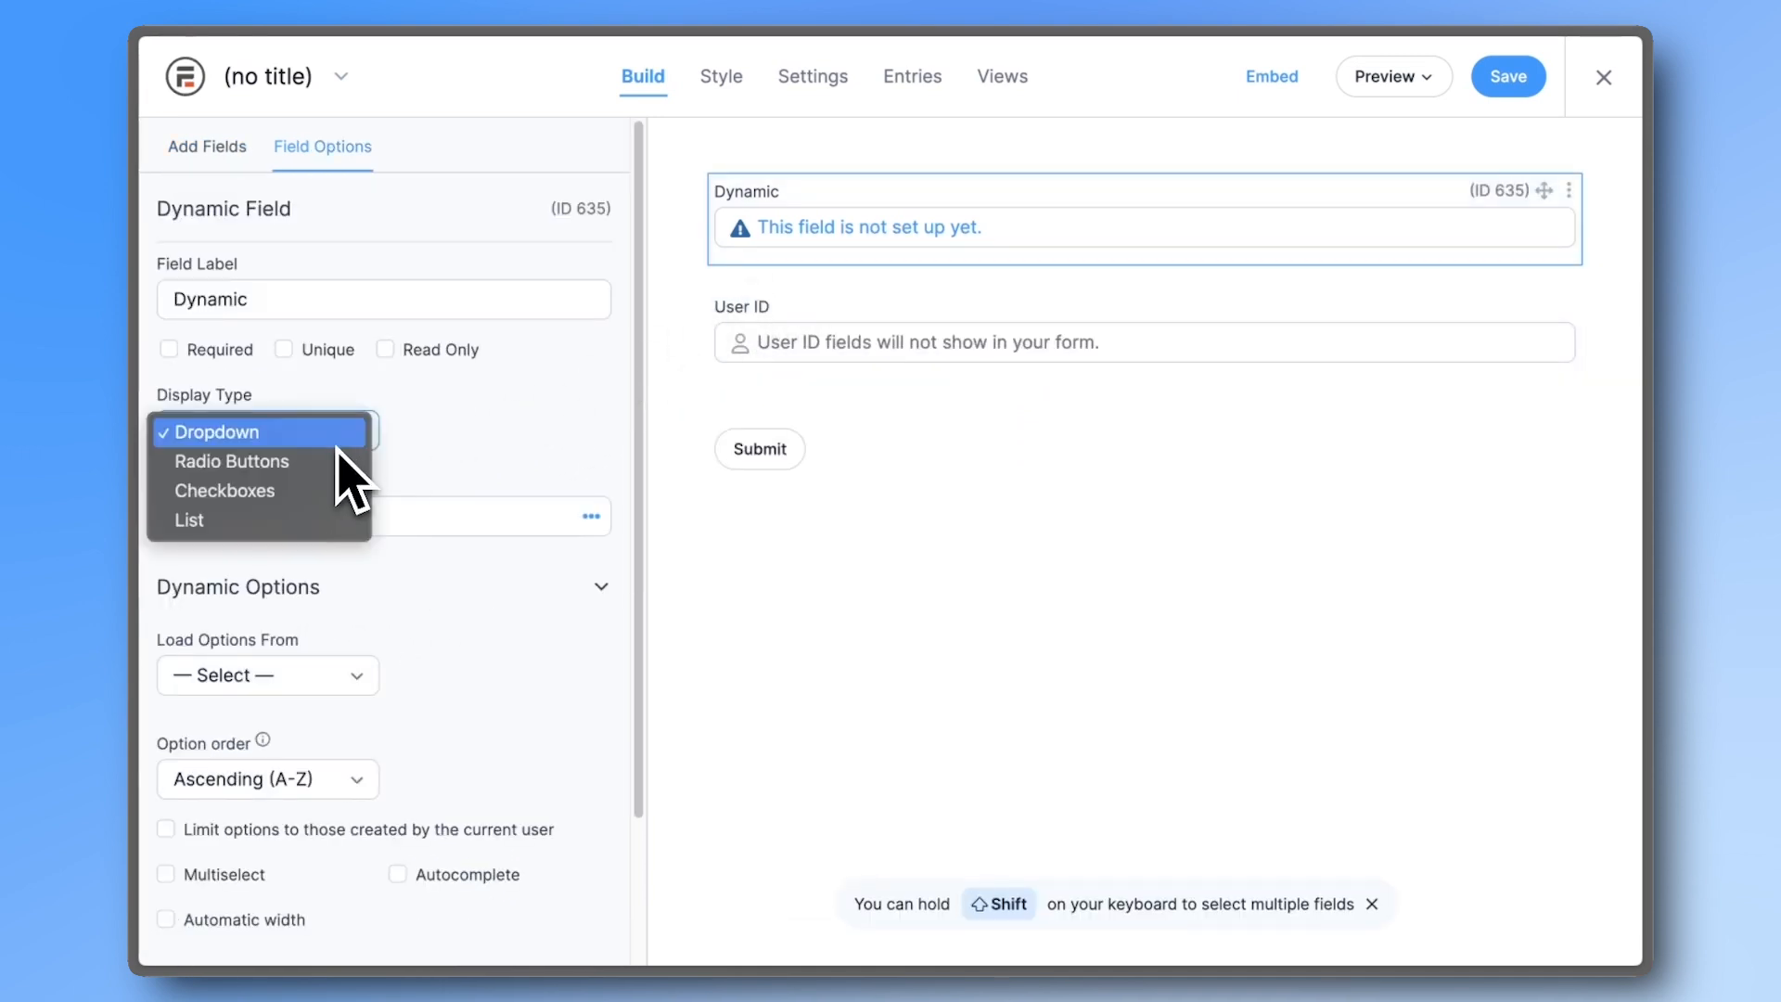
{"action": "left_click", "coordinate": [342, 446]}
{"action": "scroll", "coordinate": [347, 473], "scroll_direction": "down", "scroll_amount": 1}
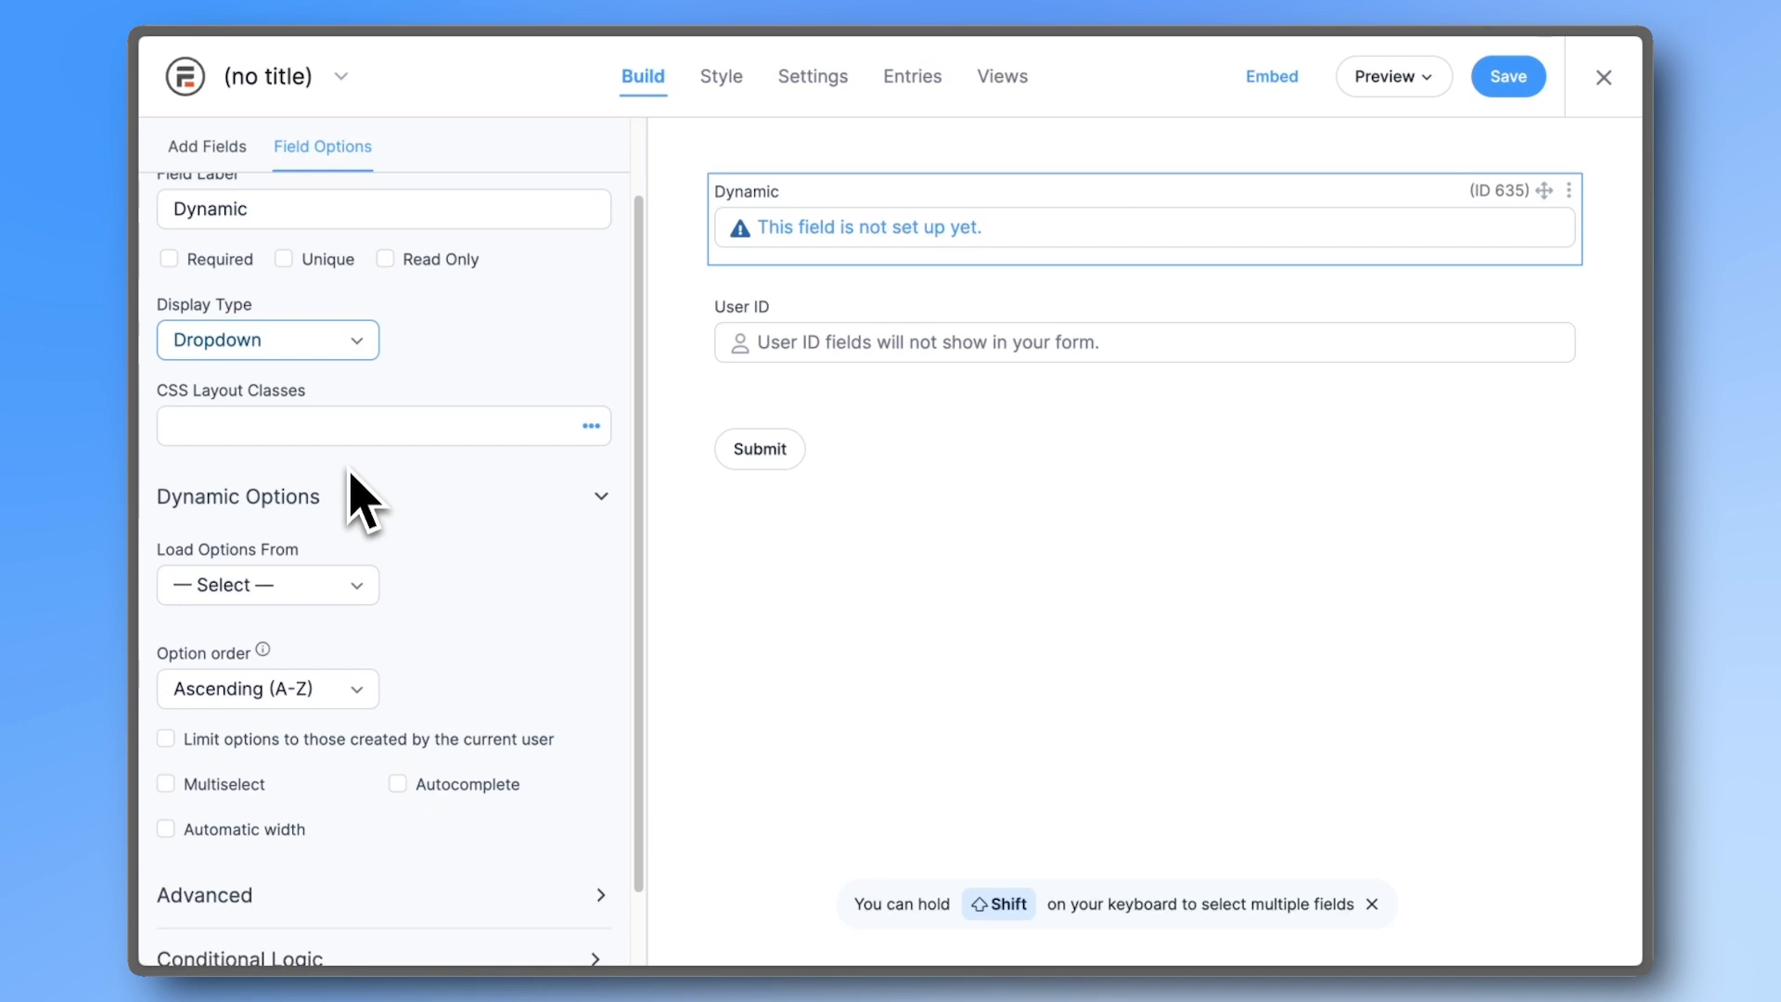
{"action": "left_click", "coordinate": [319, 557]}
{"action": "left_click", "coordinate": [271, 597]}
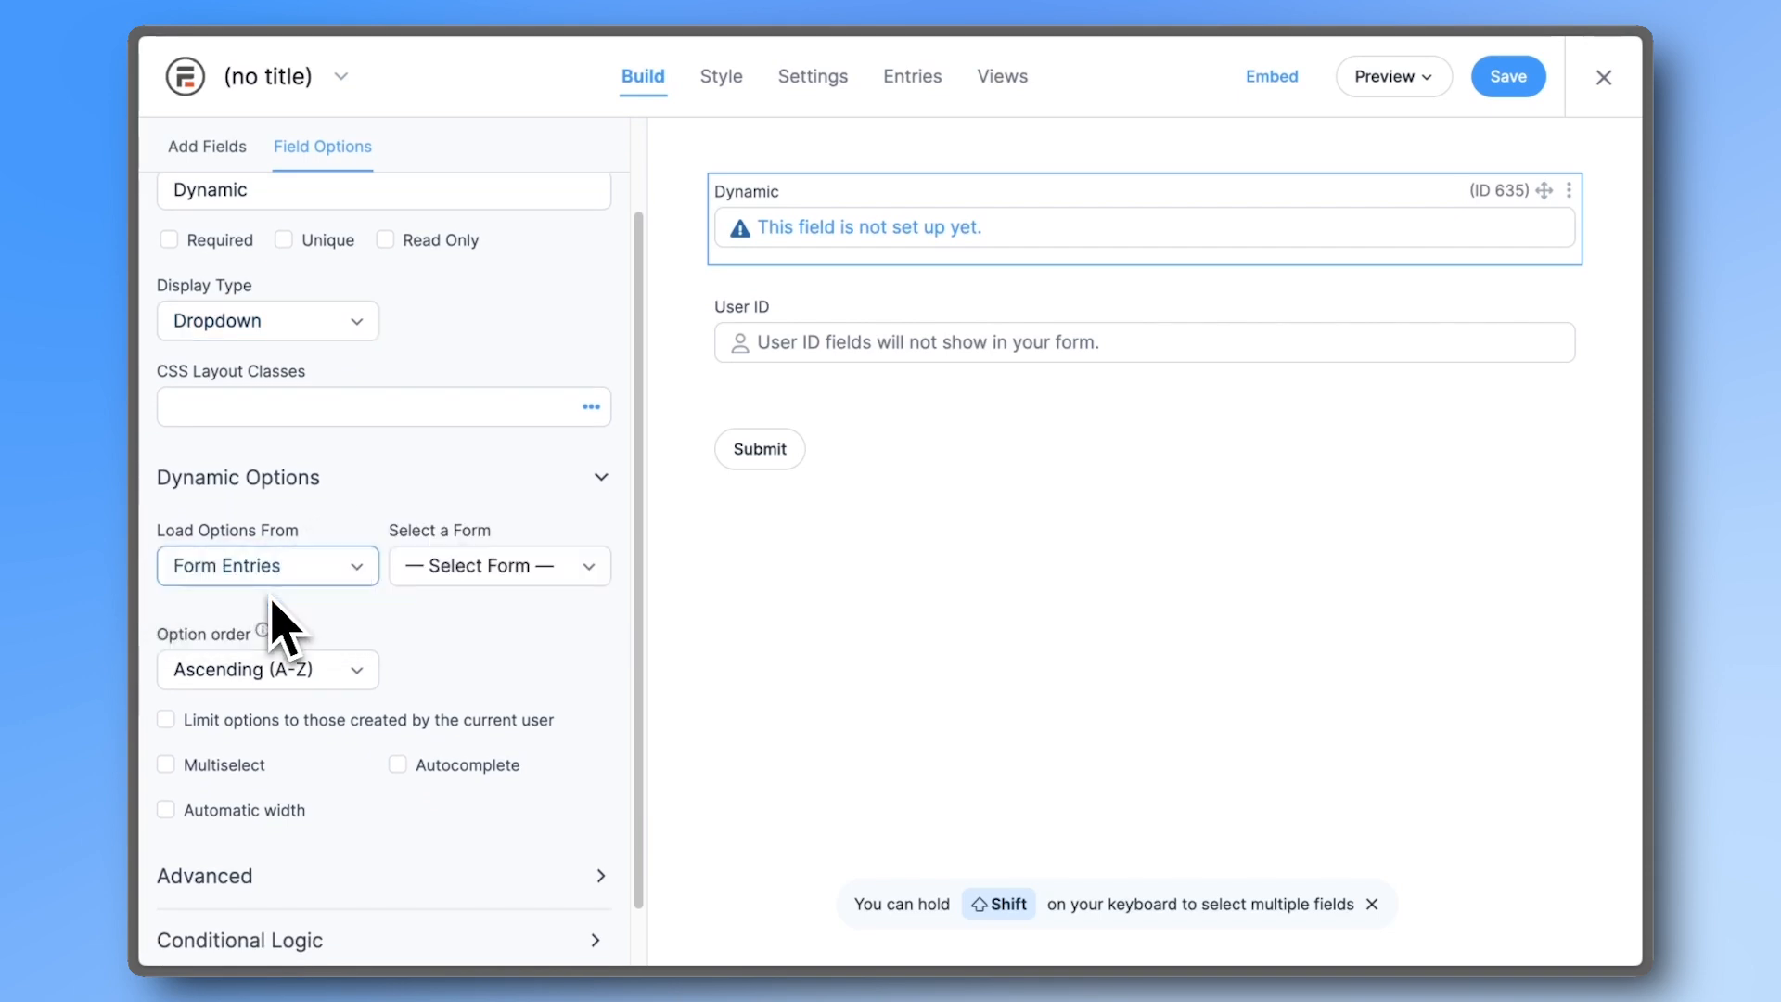
{"action": "left_click", "coordinate": [429, 568]}
{"action": "left_click", "coordinate": [436, 634]}
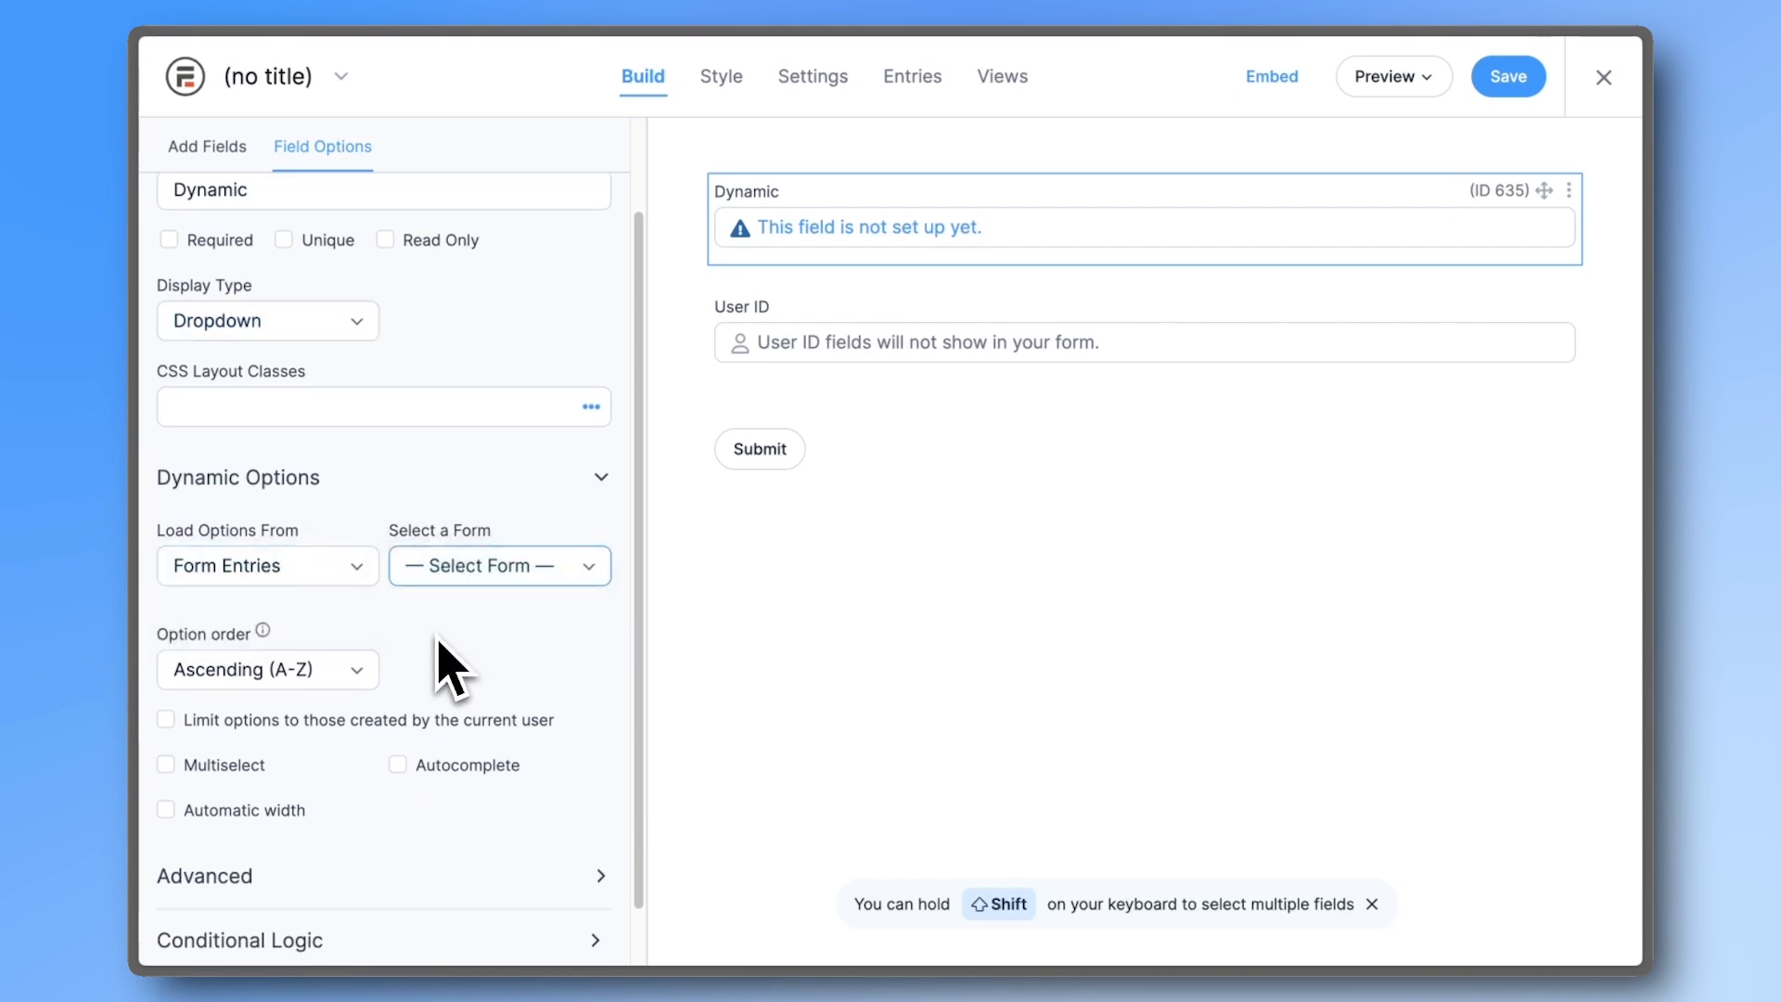
{"action": "left_click", "coordinate": [449, 664]}
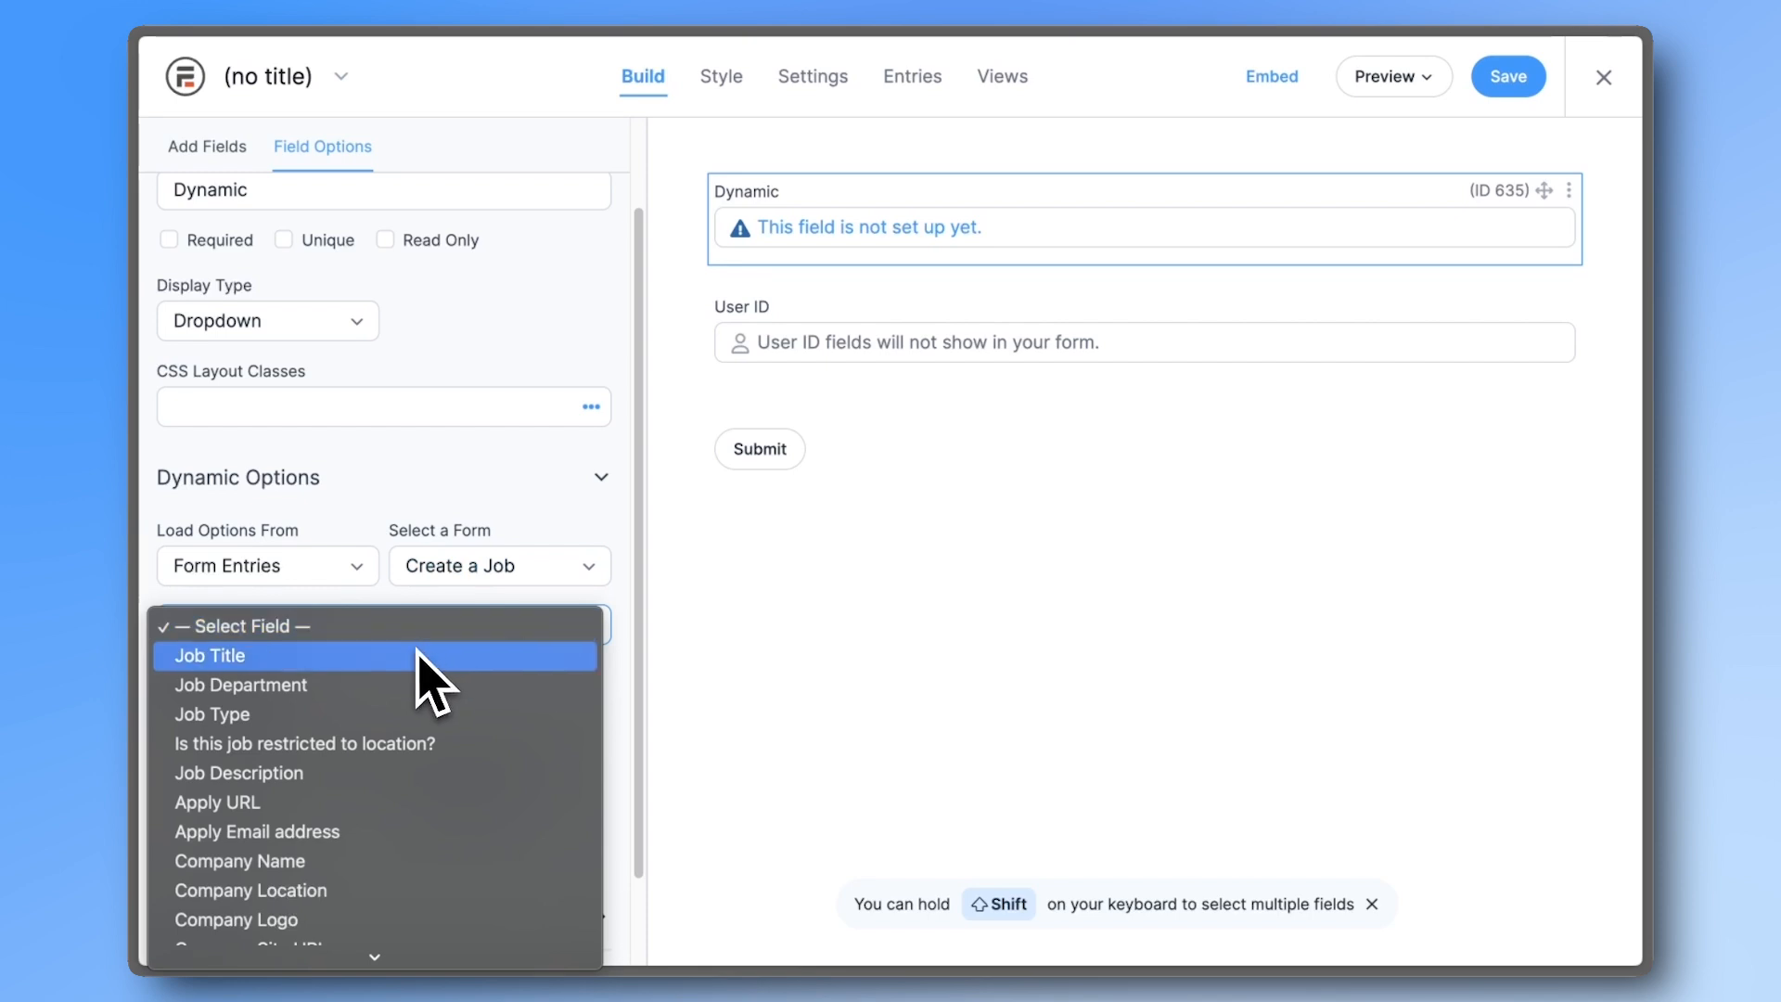
{"action": "left_click", "coordinate": [419, 657]}
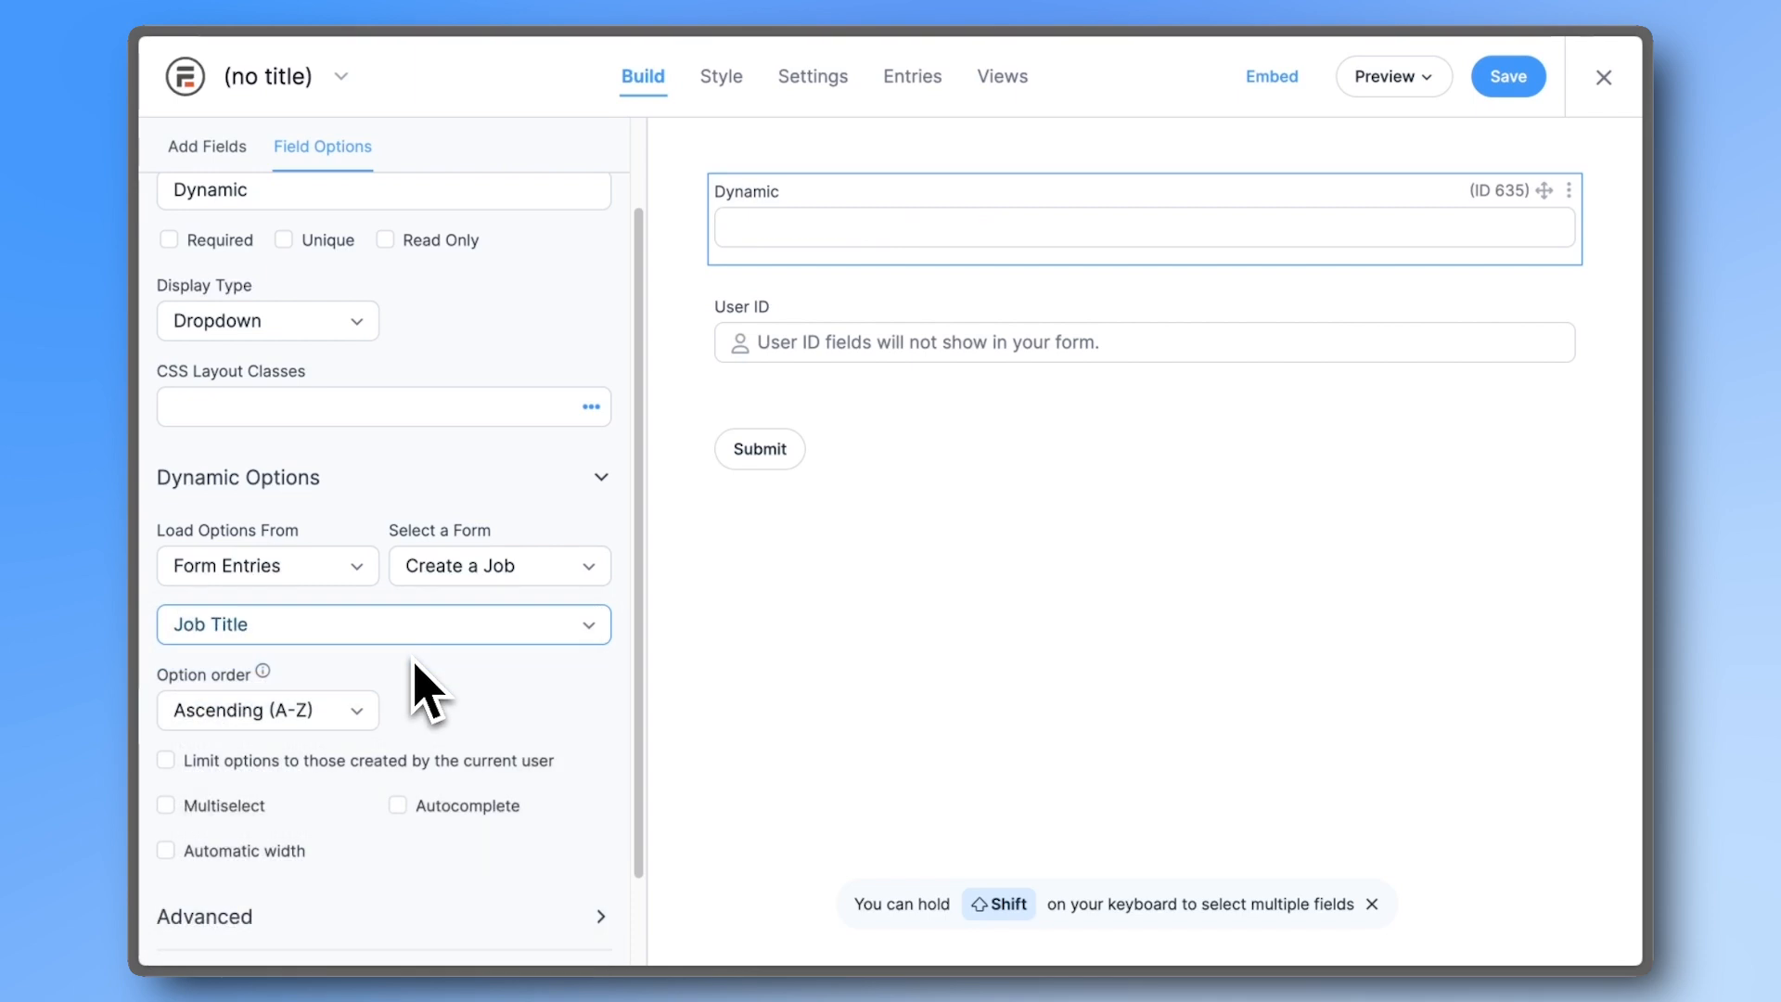
- Set the Dynamic field's default value to [get param=entry] and save the form
{"action": "scroll", "coordinate": [391, 767], "scroll_direction": "down", "scroll_amount": 2}
{"action": "left_click", "coordinate": [379, 813]}
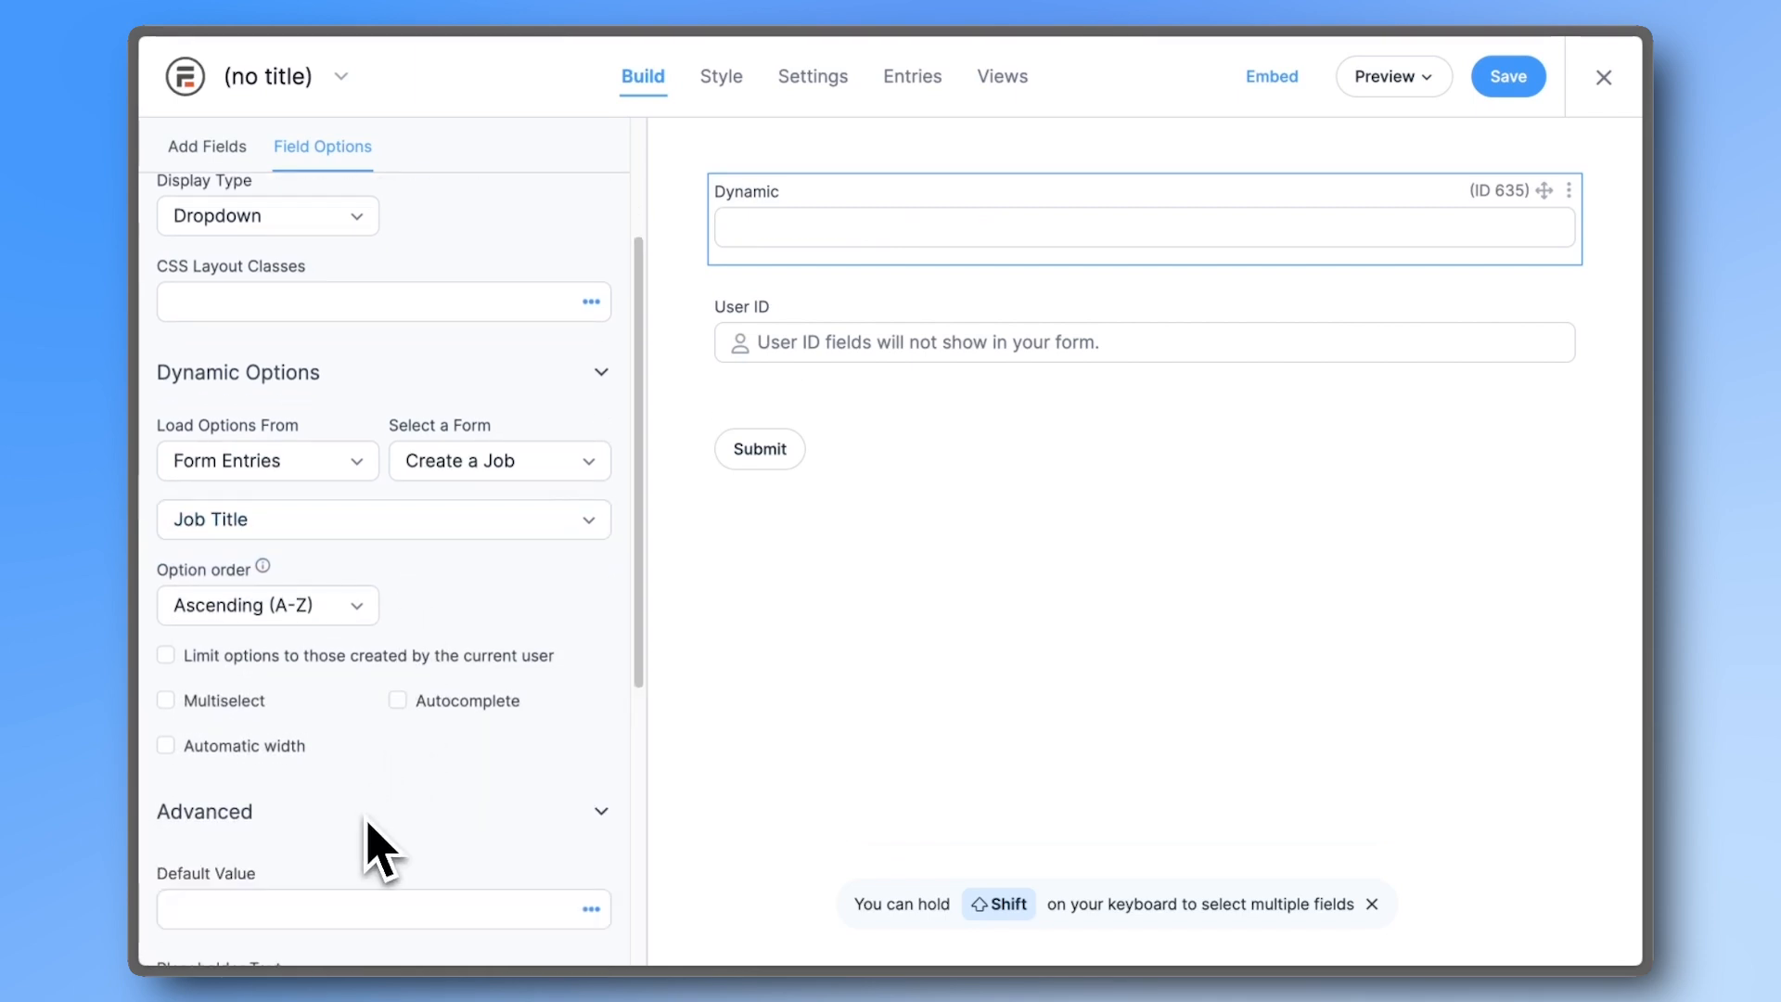
{"action": "scroll", "coordinate": [372, 840], "scroll_direction": "down", "scroll_amount": 3}
{"action": "left_click", "coordinate": [393, 712]}
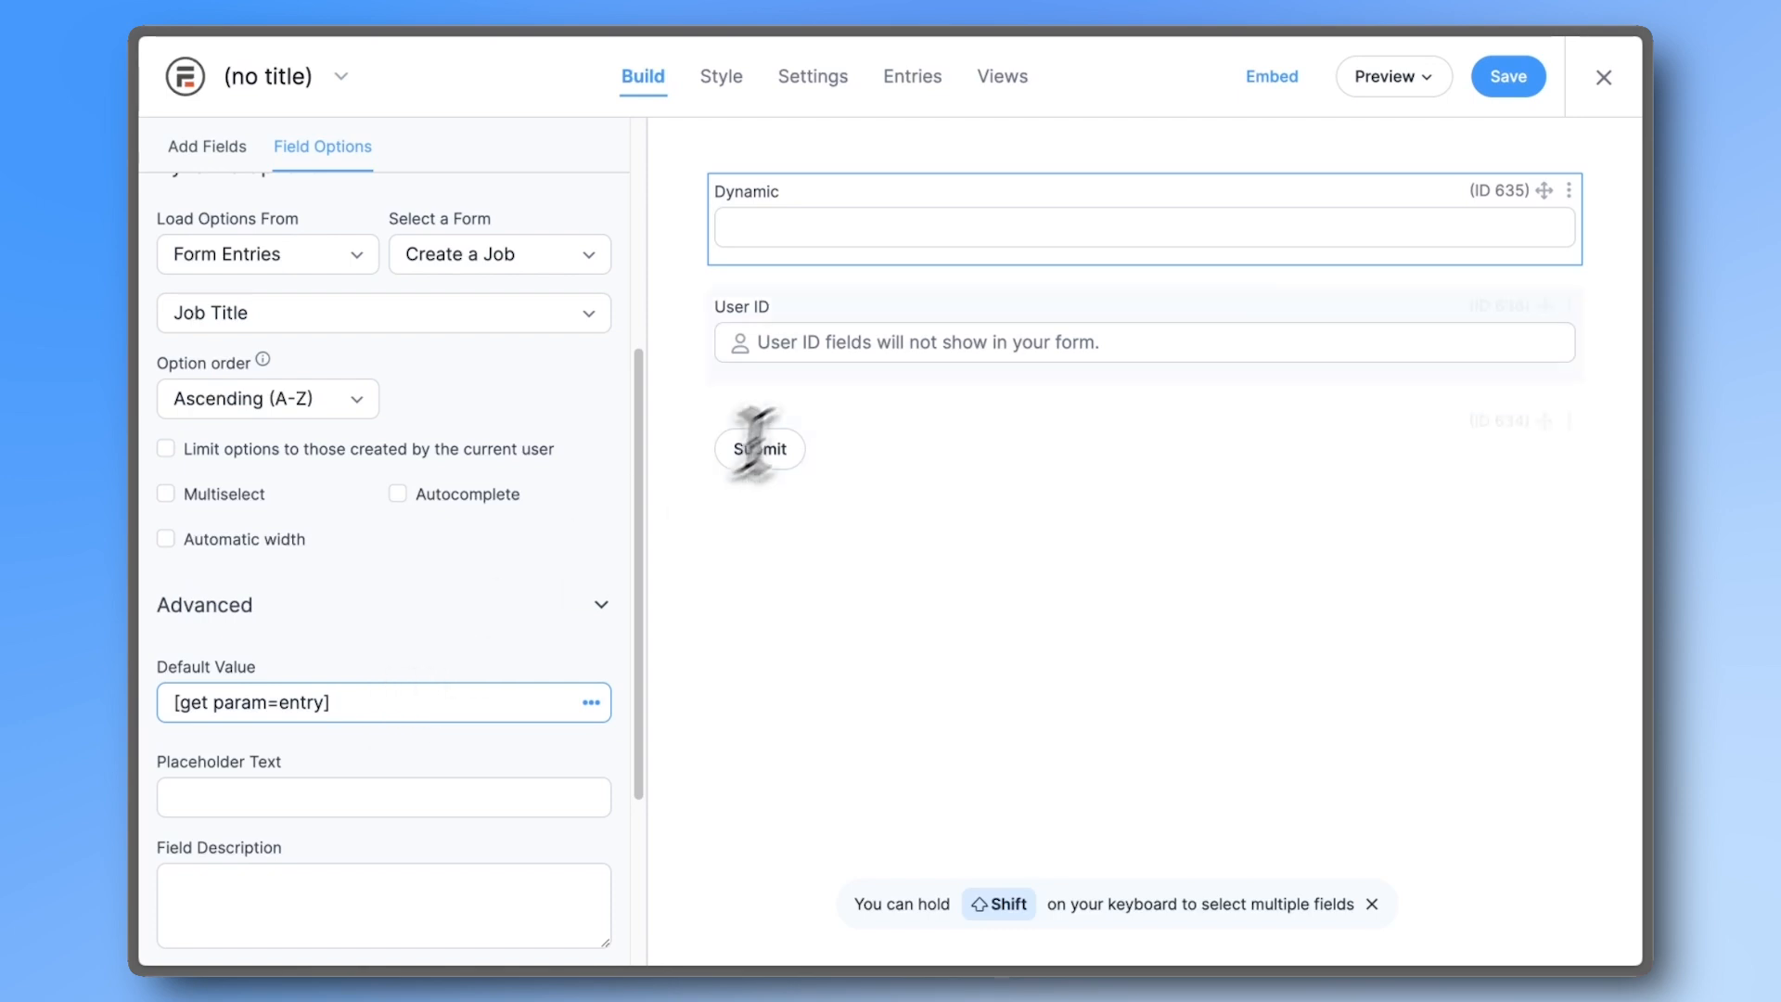
{"action": "left_click", "coordinate": [1508, 76]}
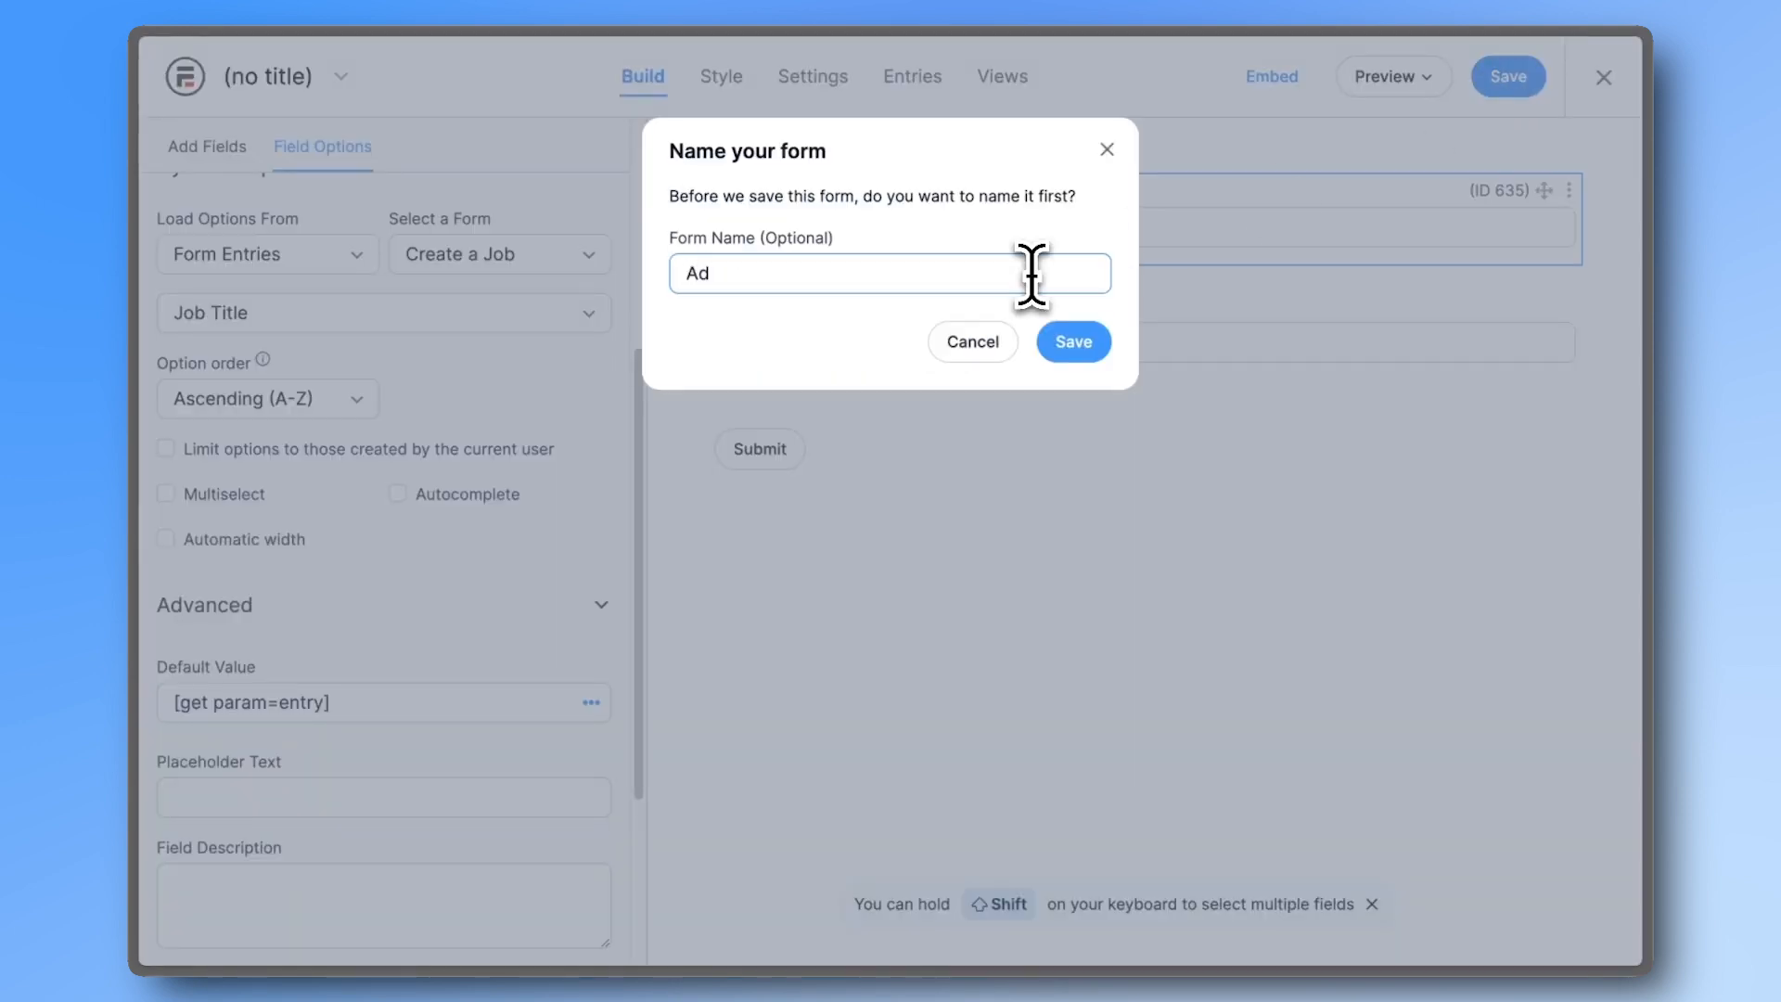
- Save the form as Add to Favorites and restrict the Dynamic field's visibility to Administrators
{"action": "left_click", "coordinate": [1048, 349]}
{"action": "scroll", "coordinate": [544, 469], "scroll_direction": "down", "scroll_amount": 2}
{"action": "left_click", "coordinate": [422, 811]}
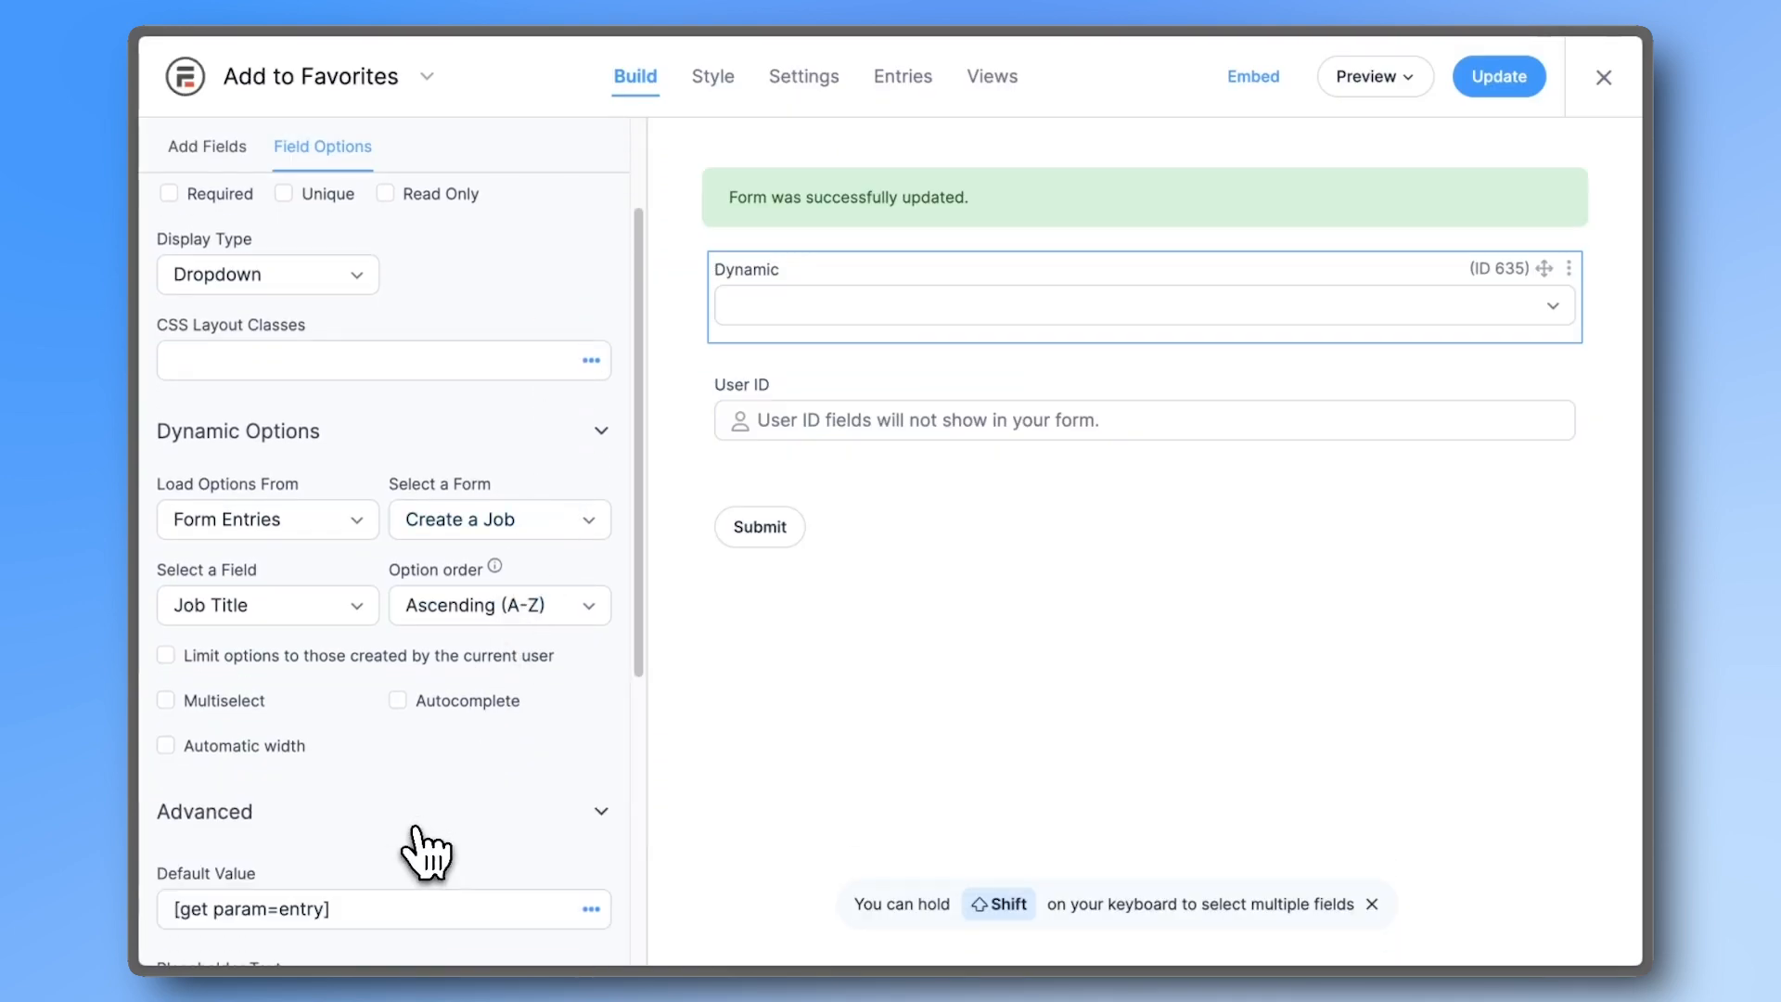
{"action": "scroll", "coordinate": [423, 830], "scroll_direction": "down", "scroll_amount": 5}
{"action": "left_click", "coordinate": [348, 733]}
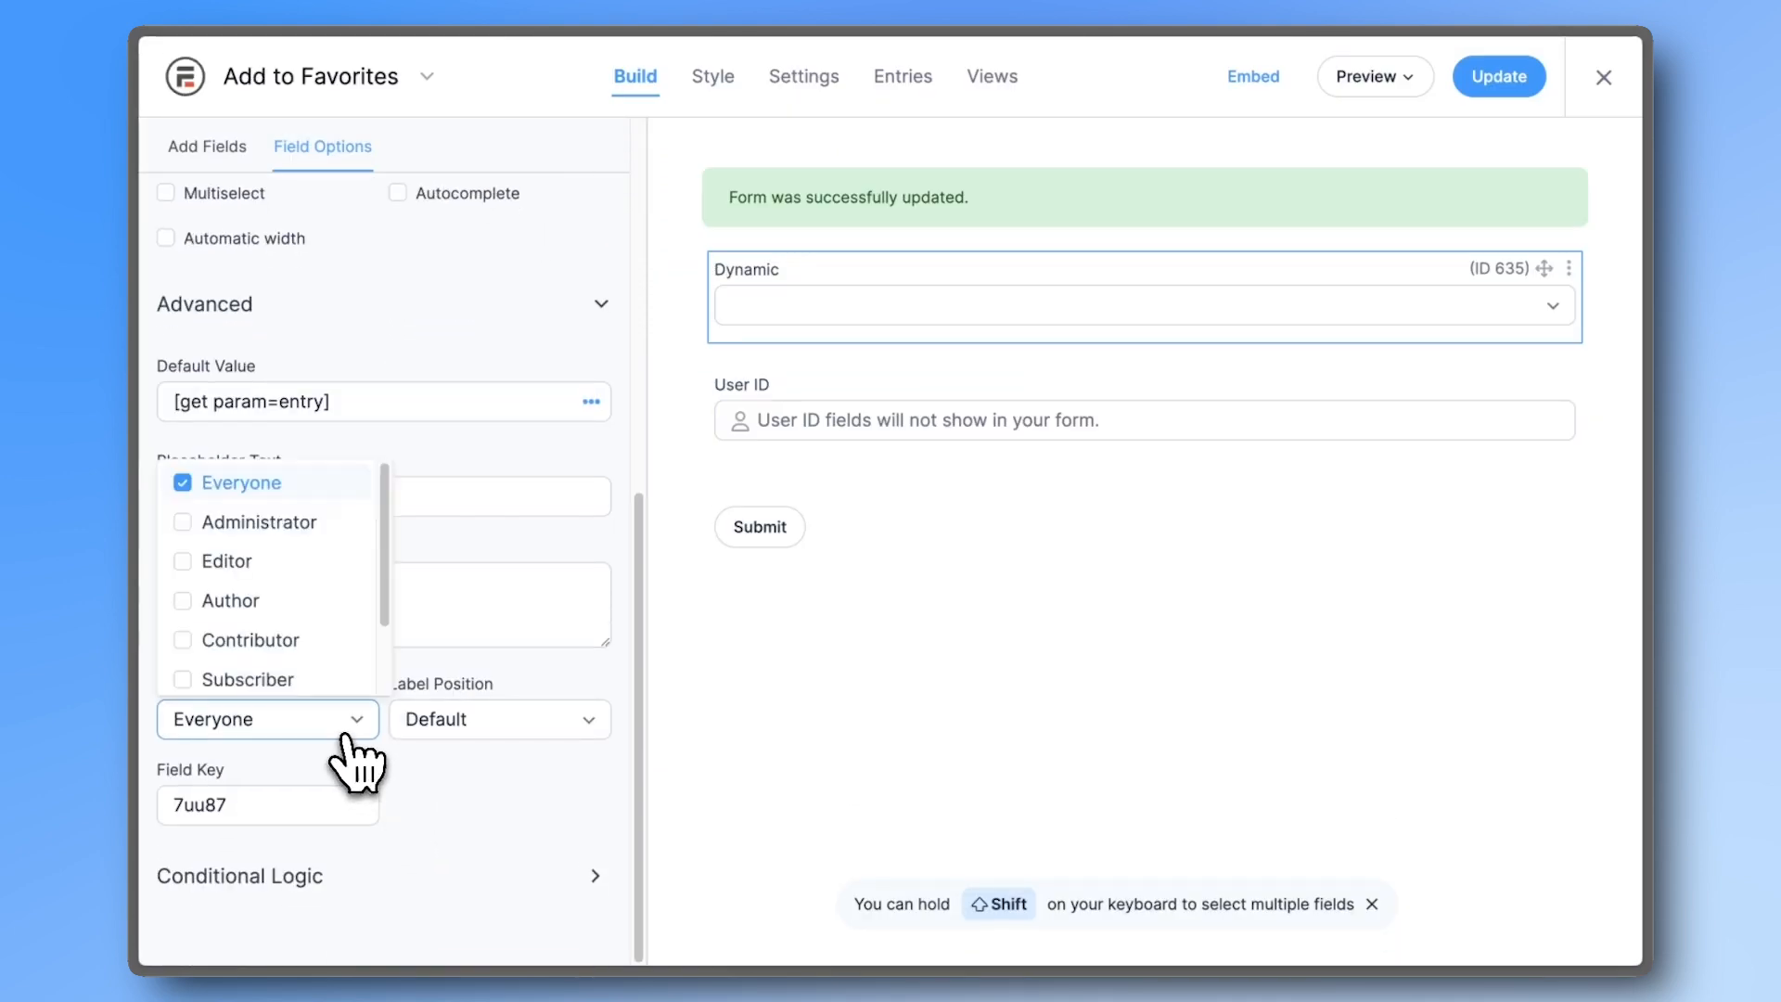
{"action": "left_click", "coordinate": [269, 523]}
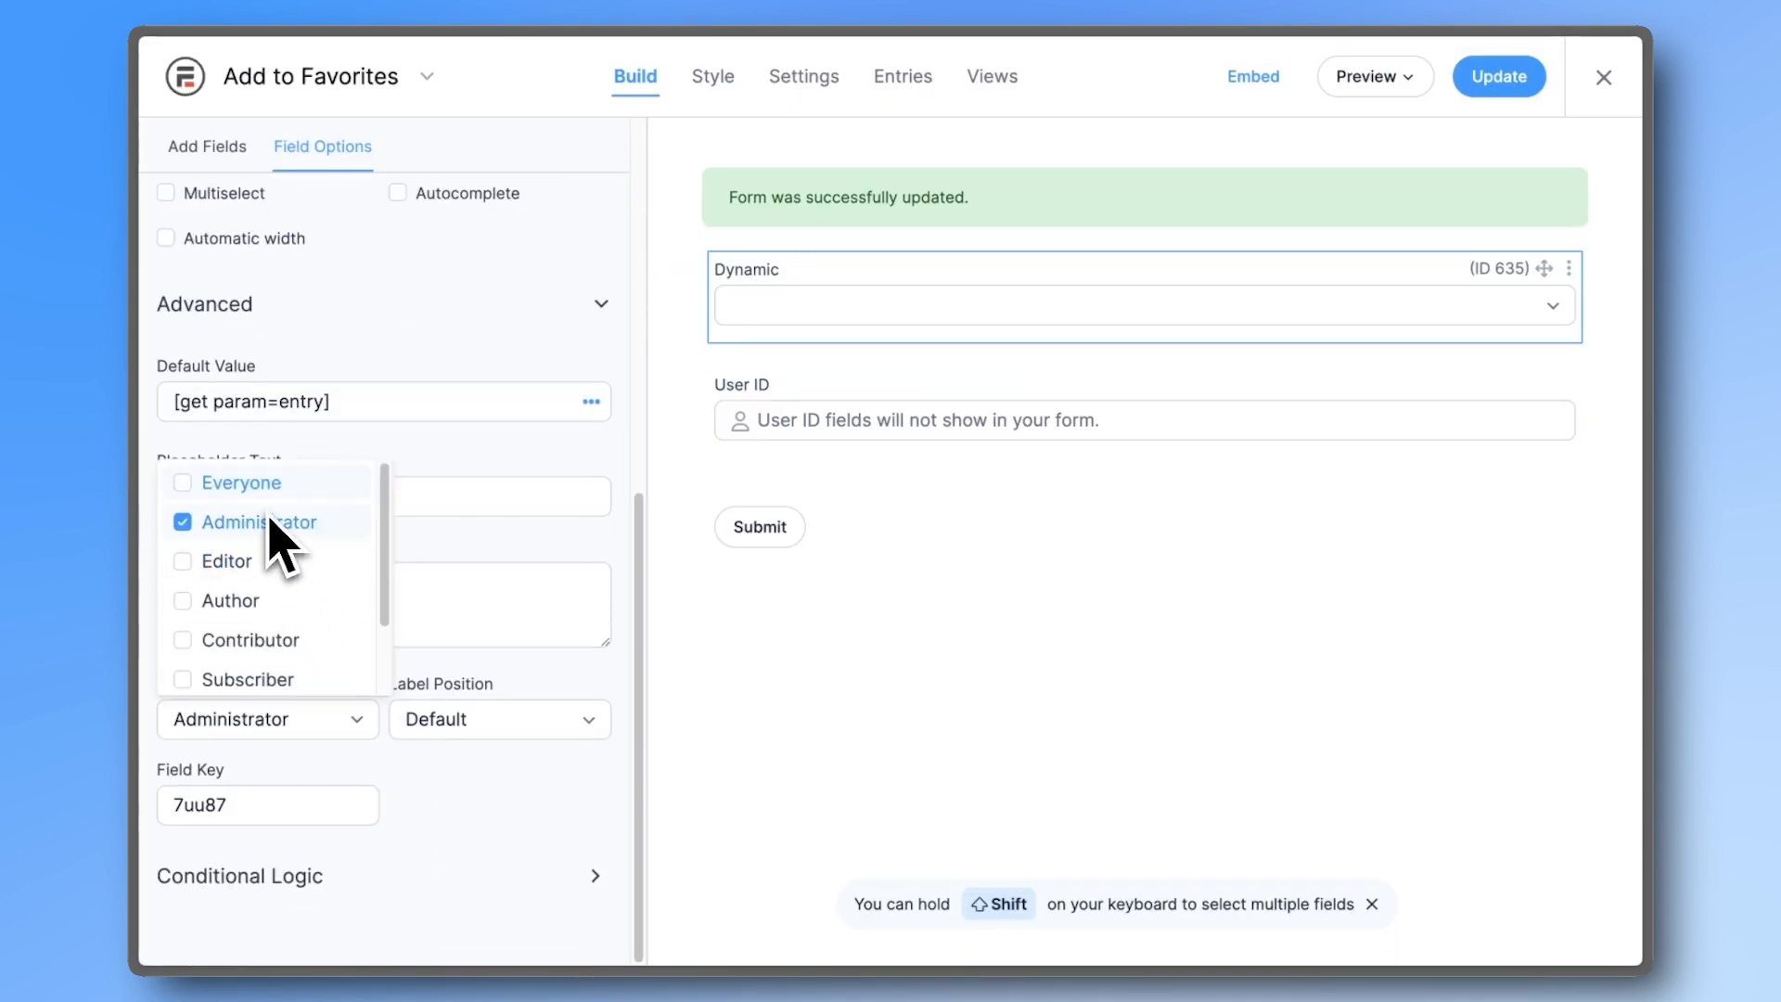
{"action": "left_click", "coordinate": [480, 805]}
{"action": "left_click", "coordinate": [813, 87]}
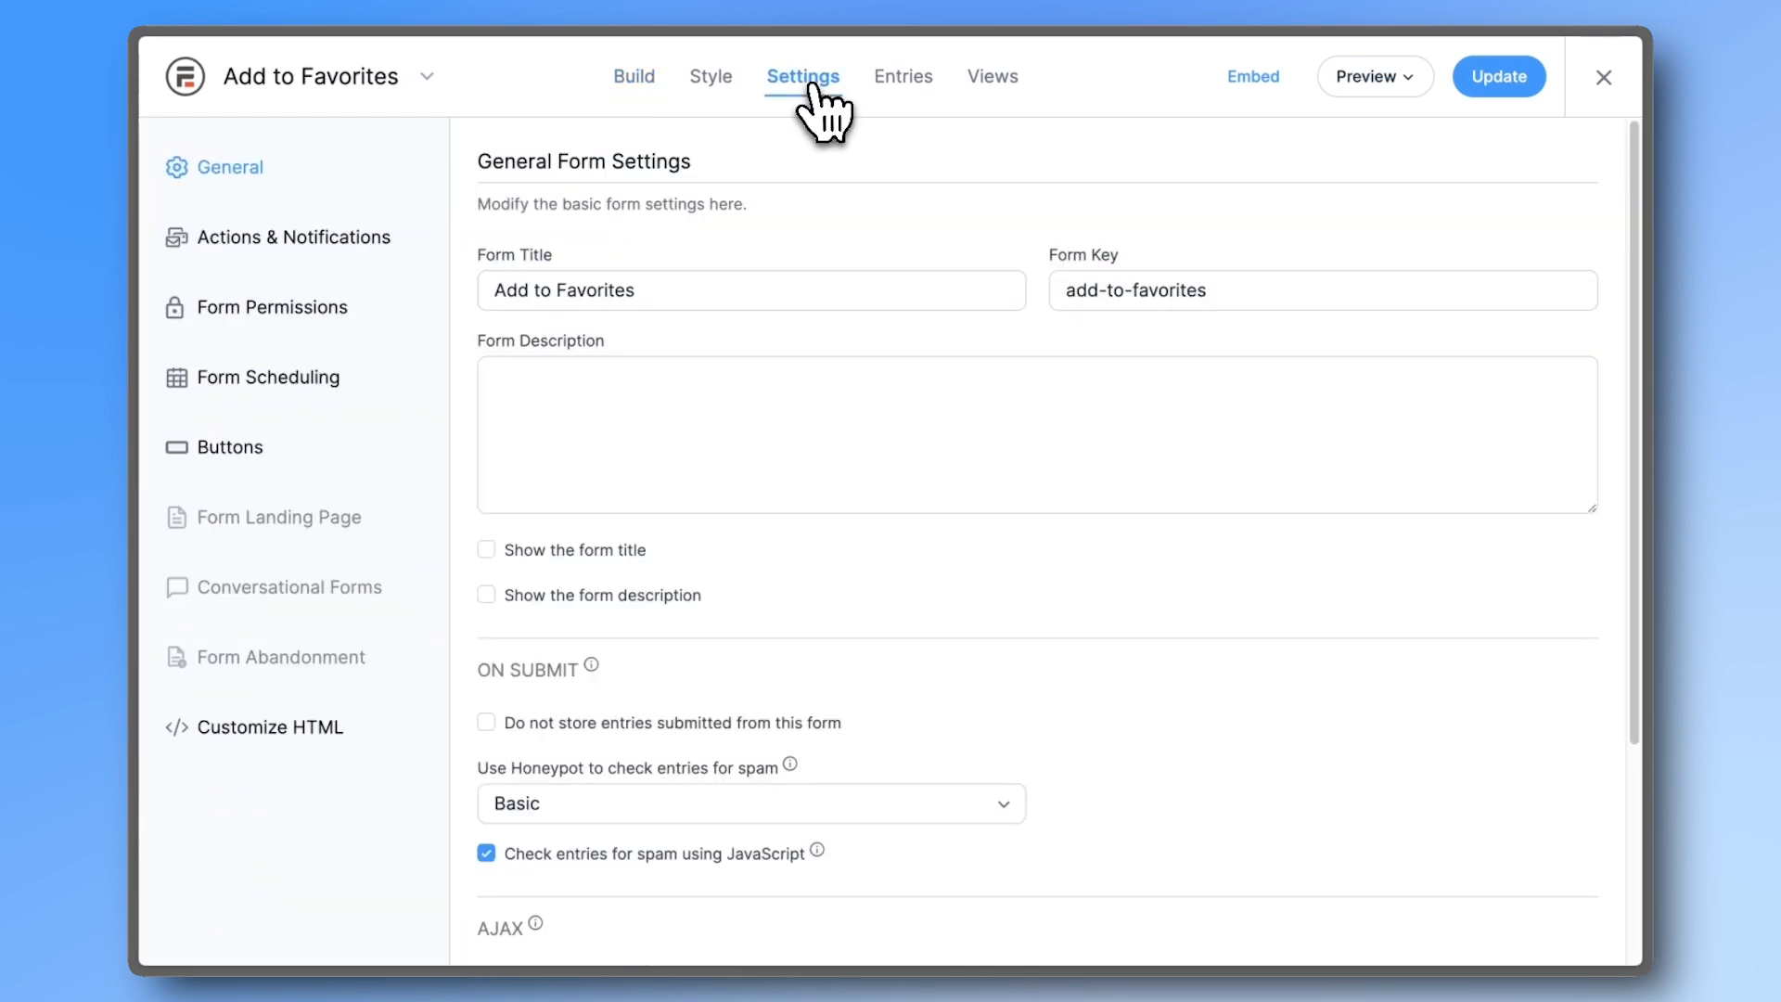
- Set the form's Confirmation action to Redirect to URL
{"action": "left_click", "coordinate": [395, 243]}
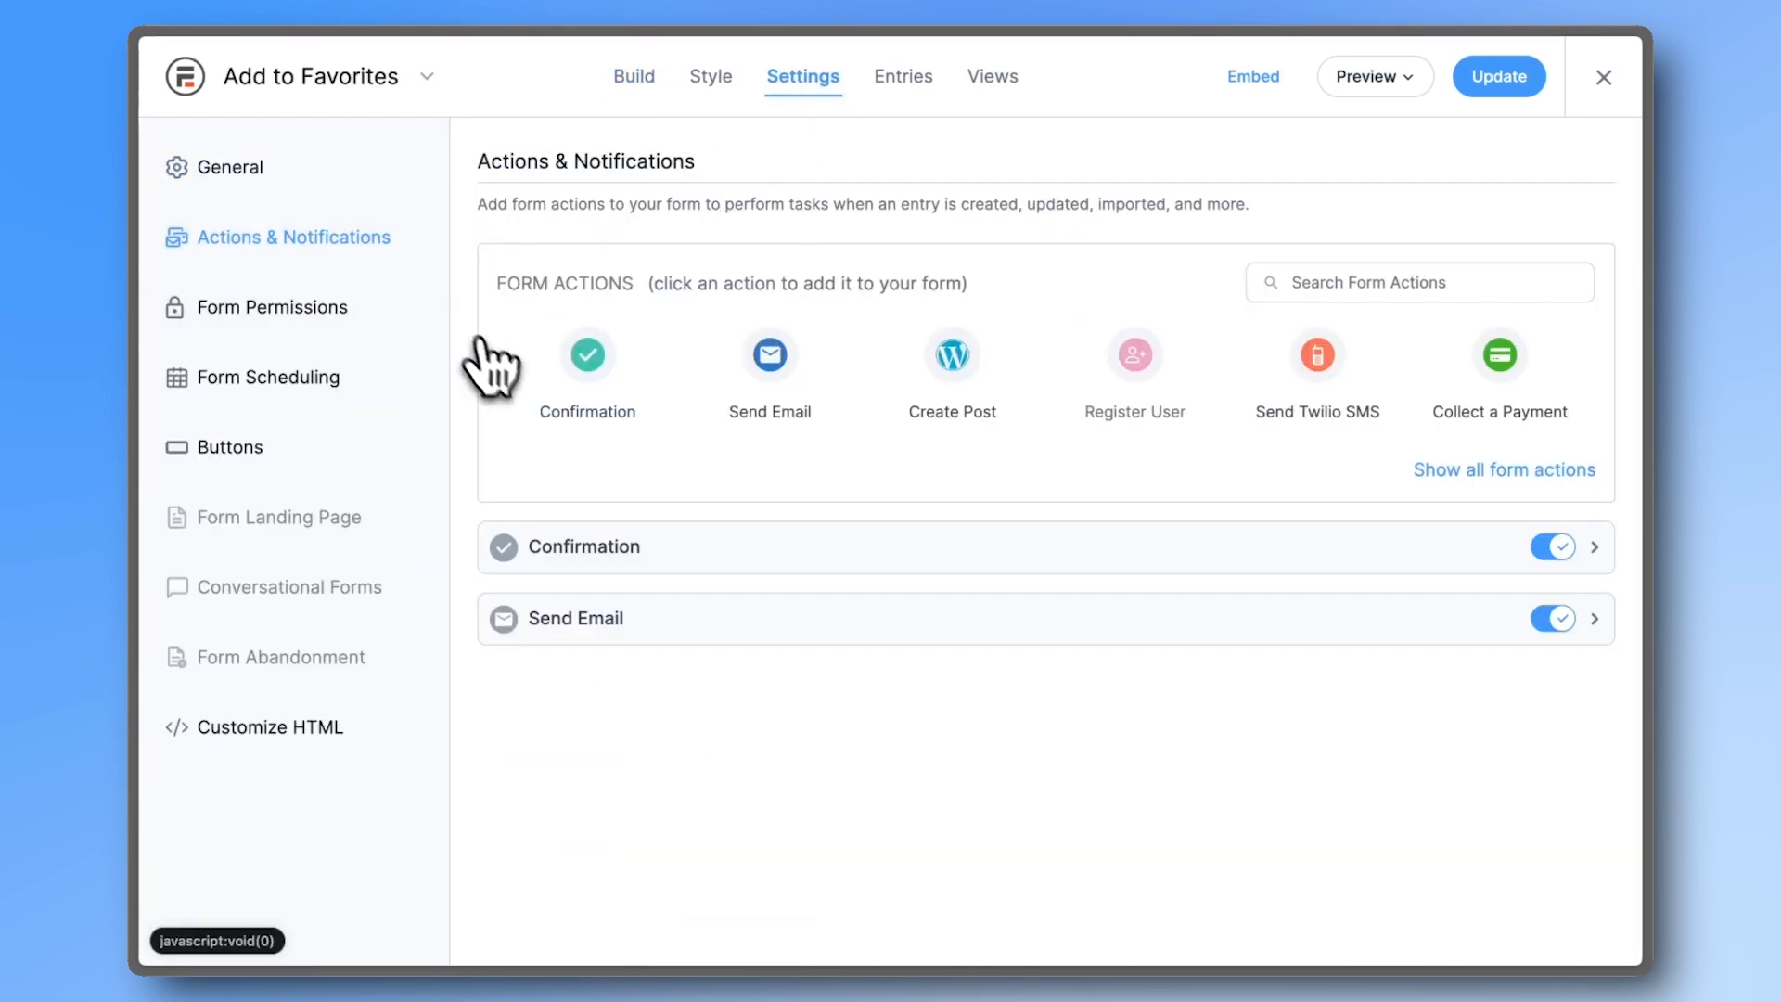
{"action": "left_click", "coordinate": [1072, 554]}
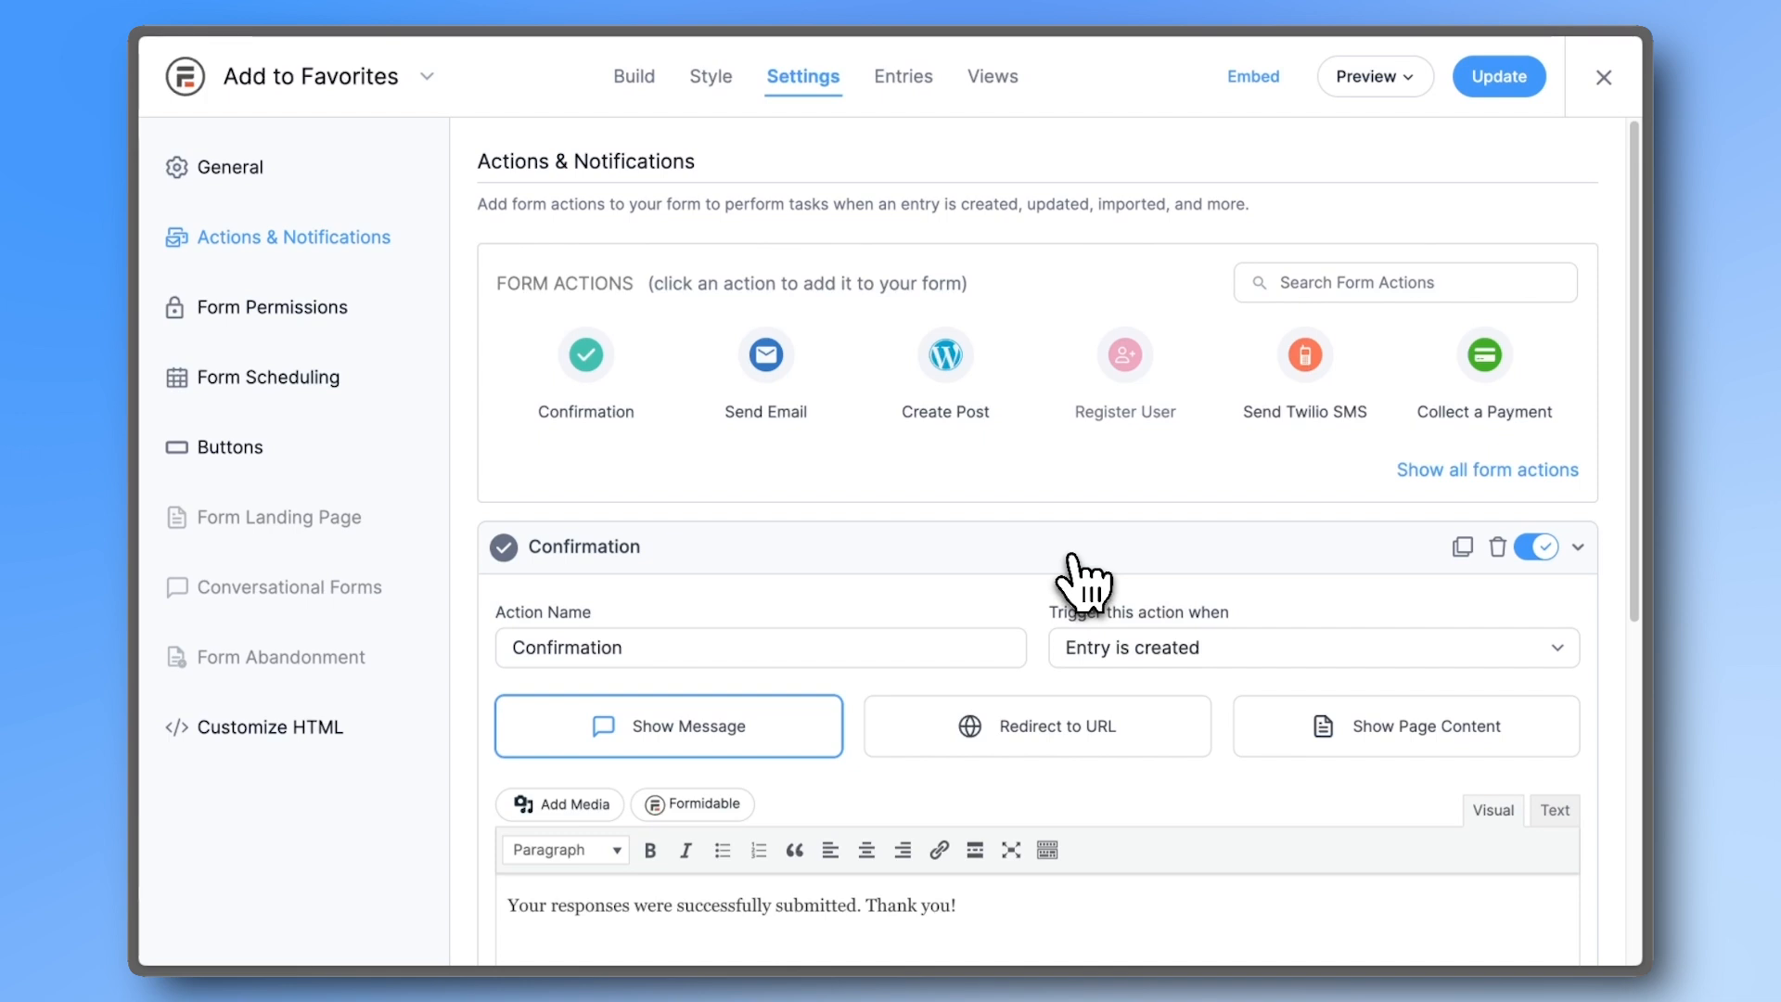
{"action": "scroll", "coordinate": [1079, 583], "scroll_direction": "down", "scroll_amount": 2}
{"action": "left_click", "coordinate": [1007, 577]}
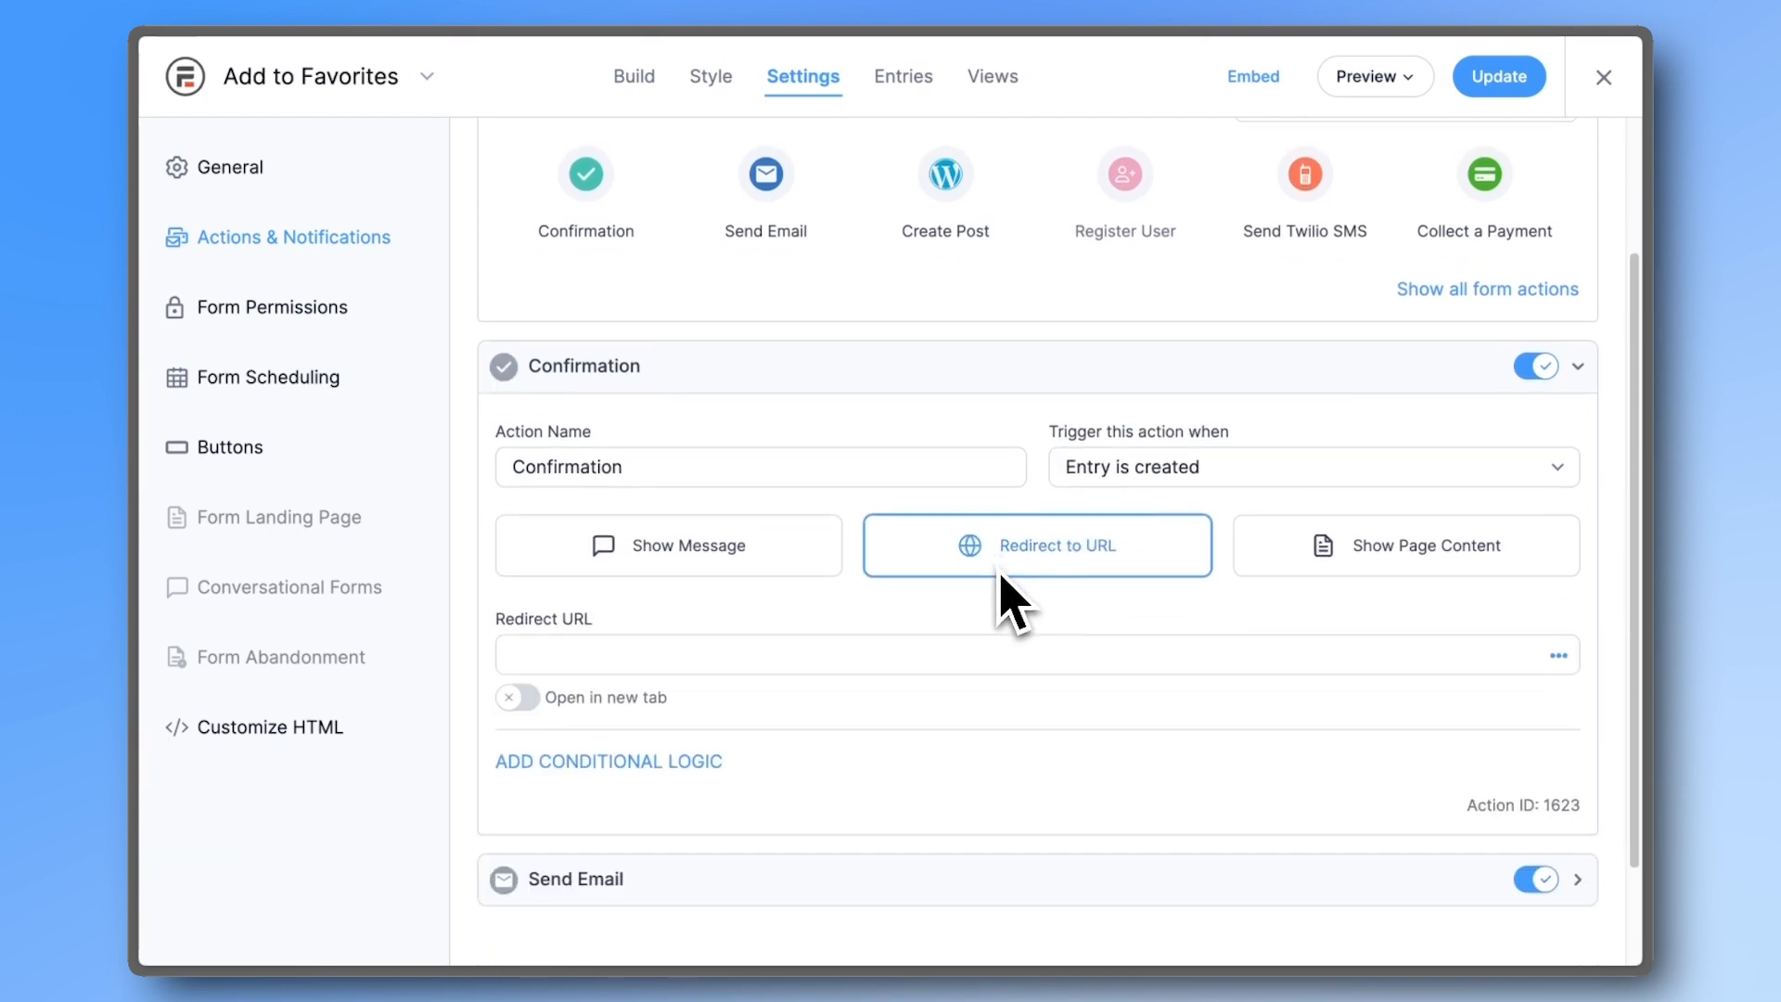
{"action": "scroll", "coordinate": [999, 572], "scroll_direction": "down", "scroll_amount": 1}
{"action": "left_click", "coordinate": [898, 628]}
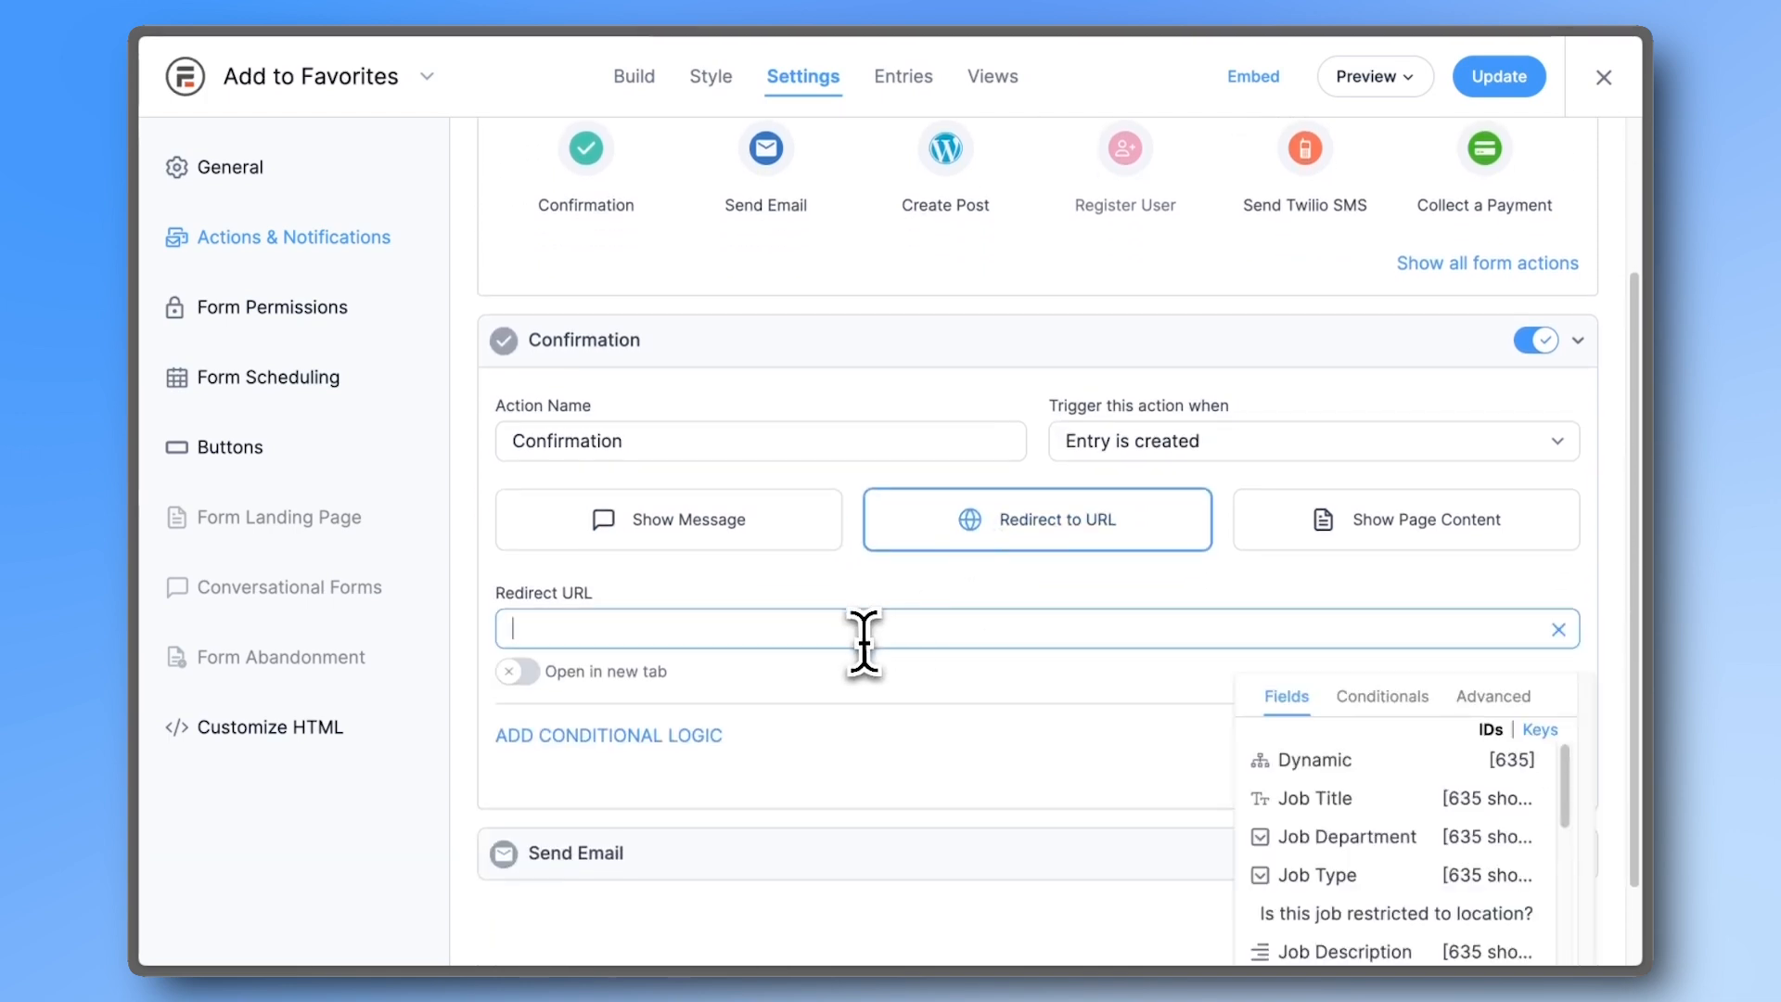
{"action": "left_click", "coordinate": [877, 698]}
- Turn on AJAX submission in the form's General settings
{"action": "left_click", "coordinate": [371, 178]}
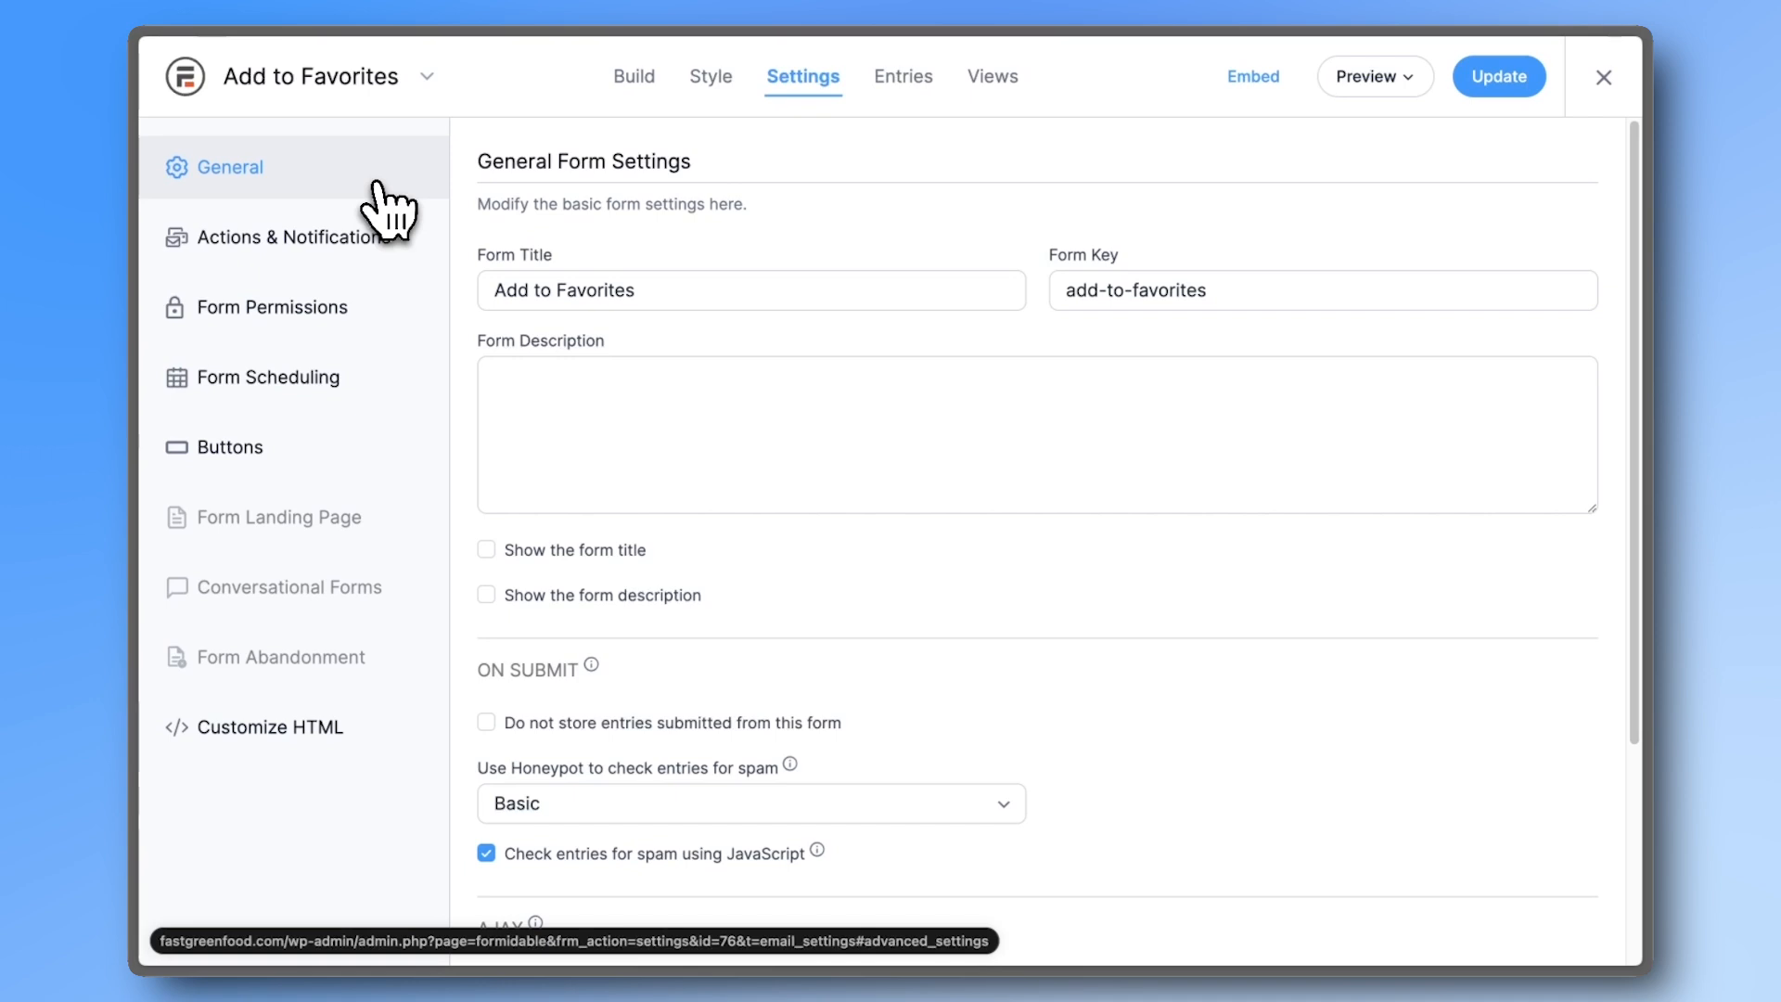
{"action": "scroll", "coordinate": [509, 505], "scroll_direction": "down", "scroll_amount": 5}
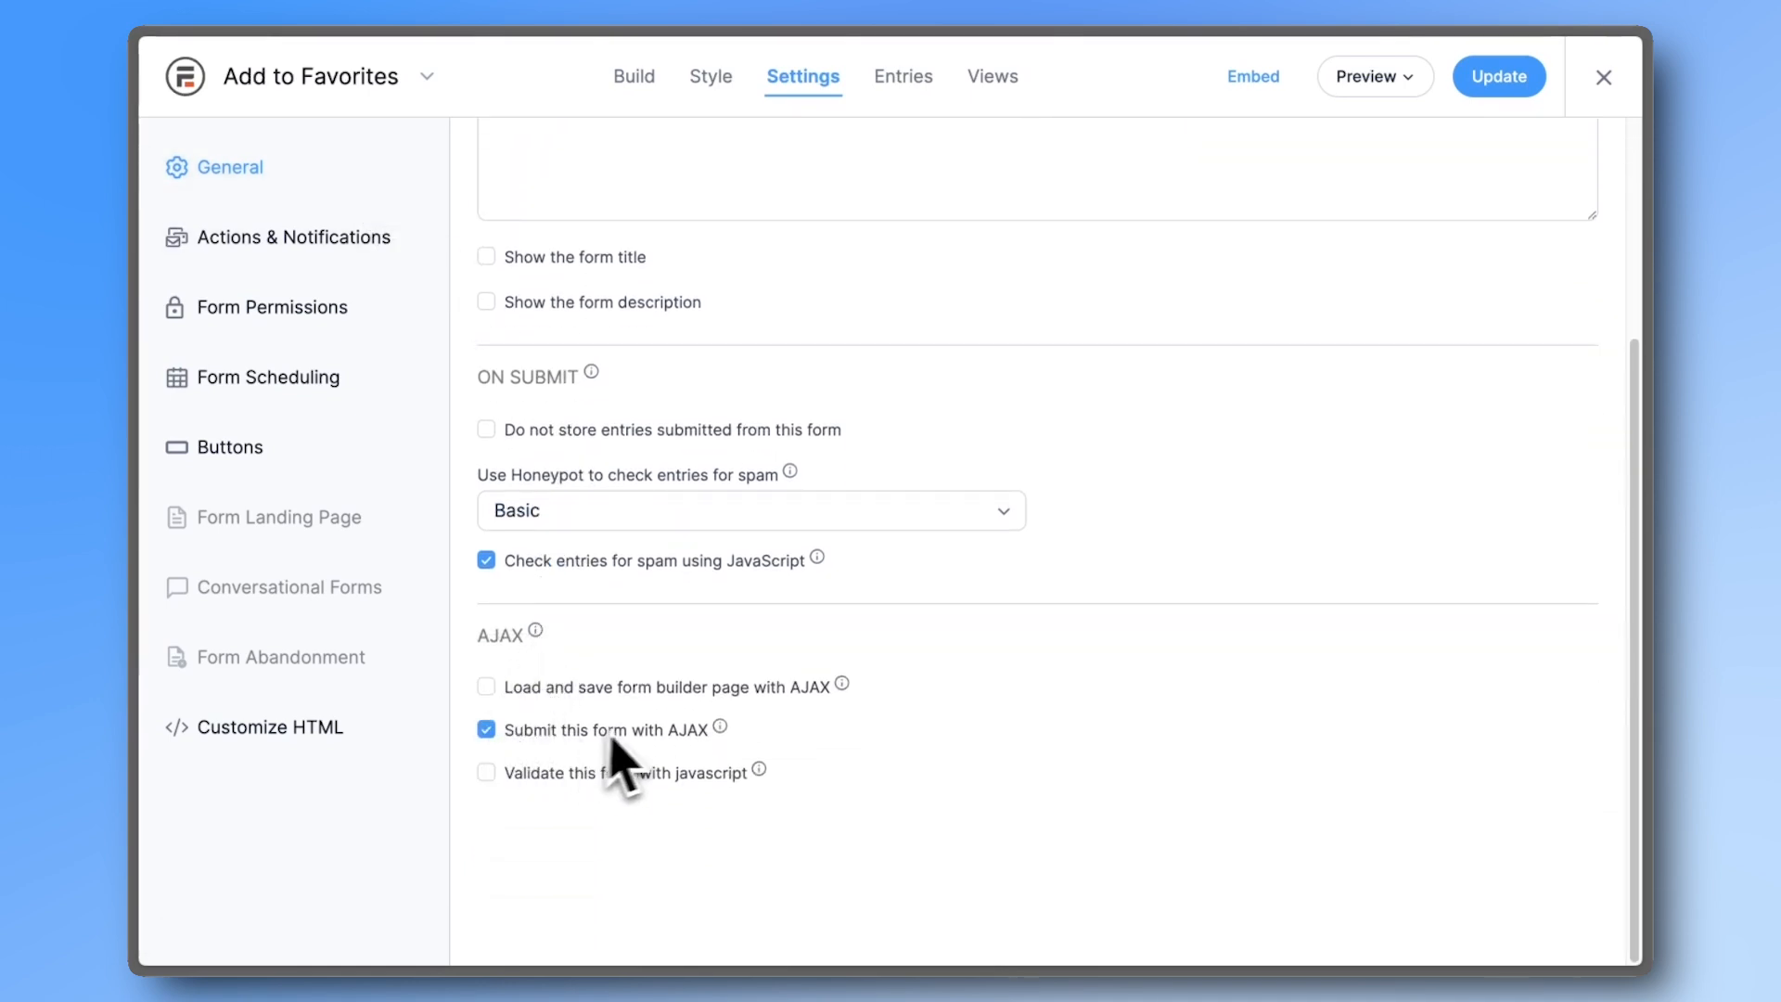
{"action": "mouse_move", "coordinate": [720, 738]}
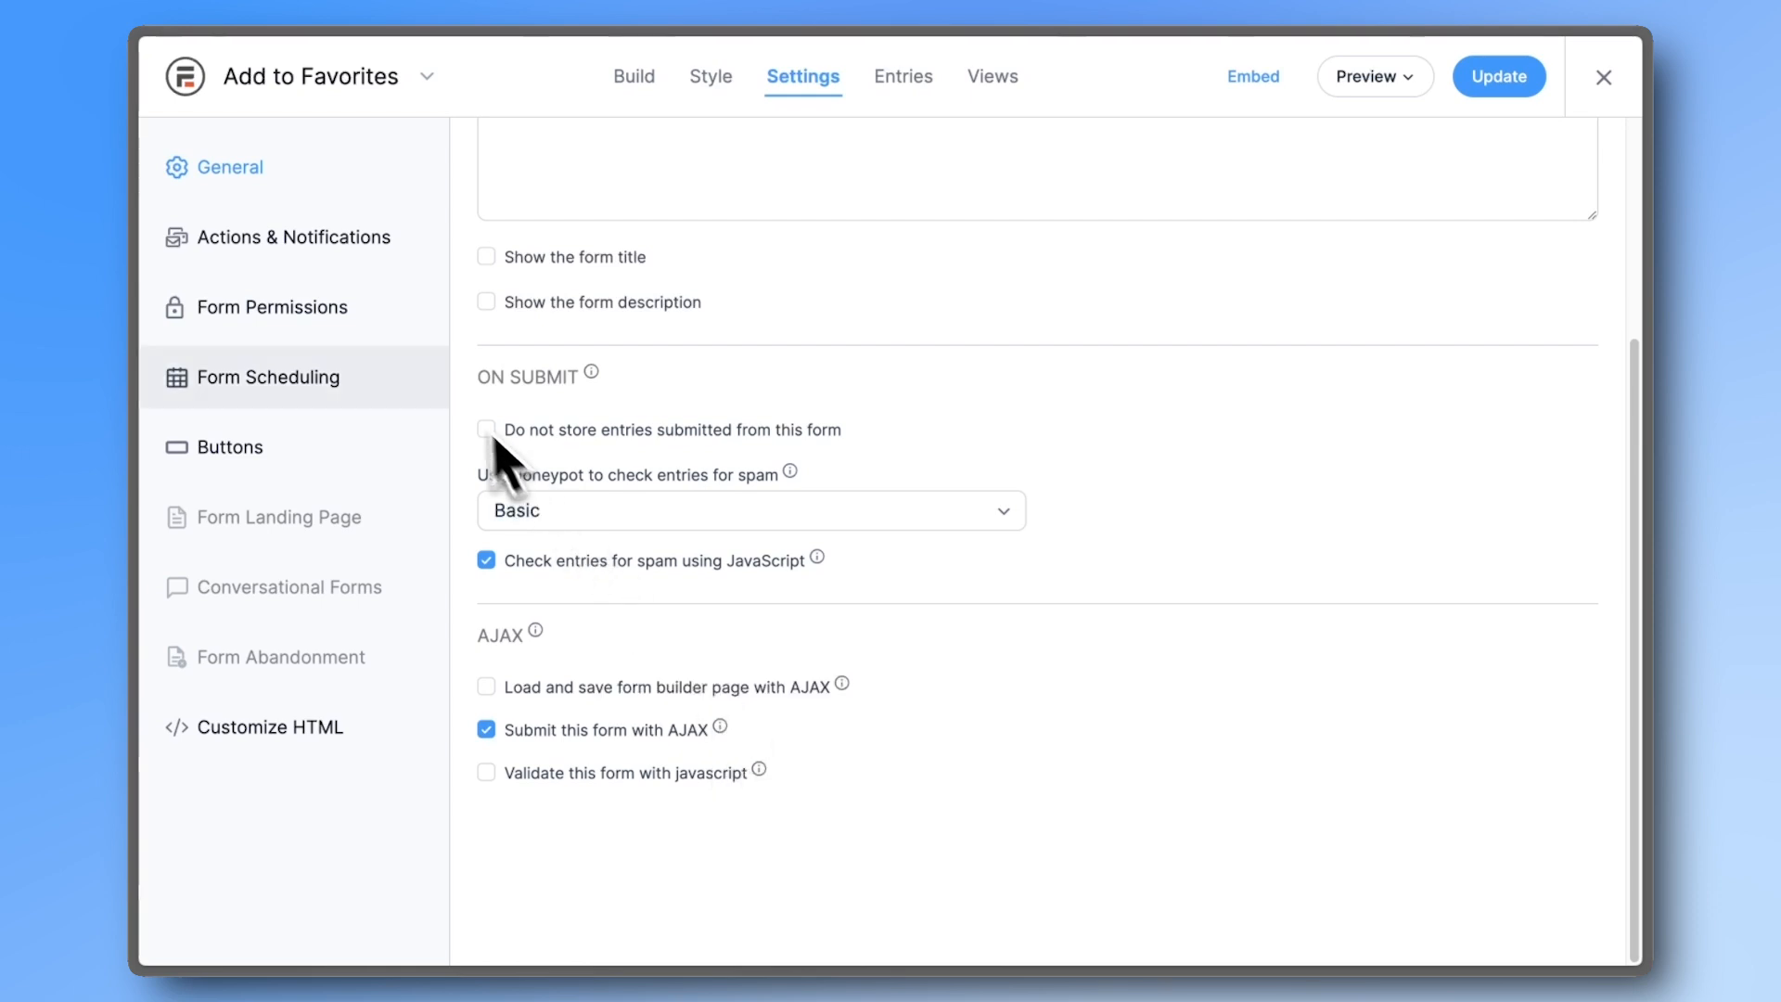
{"action": "left_click", "coordinate": [373, 320]}
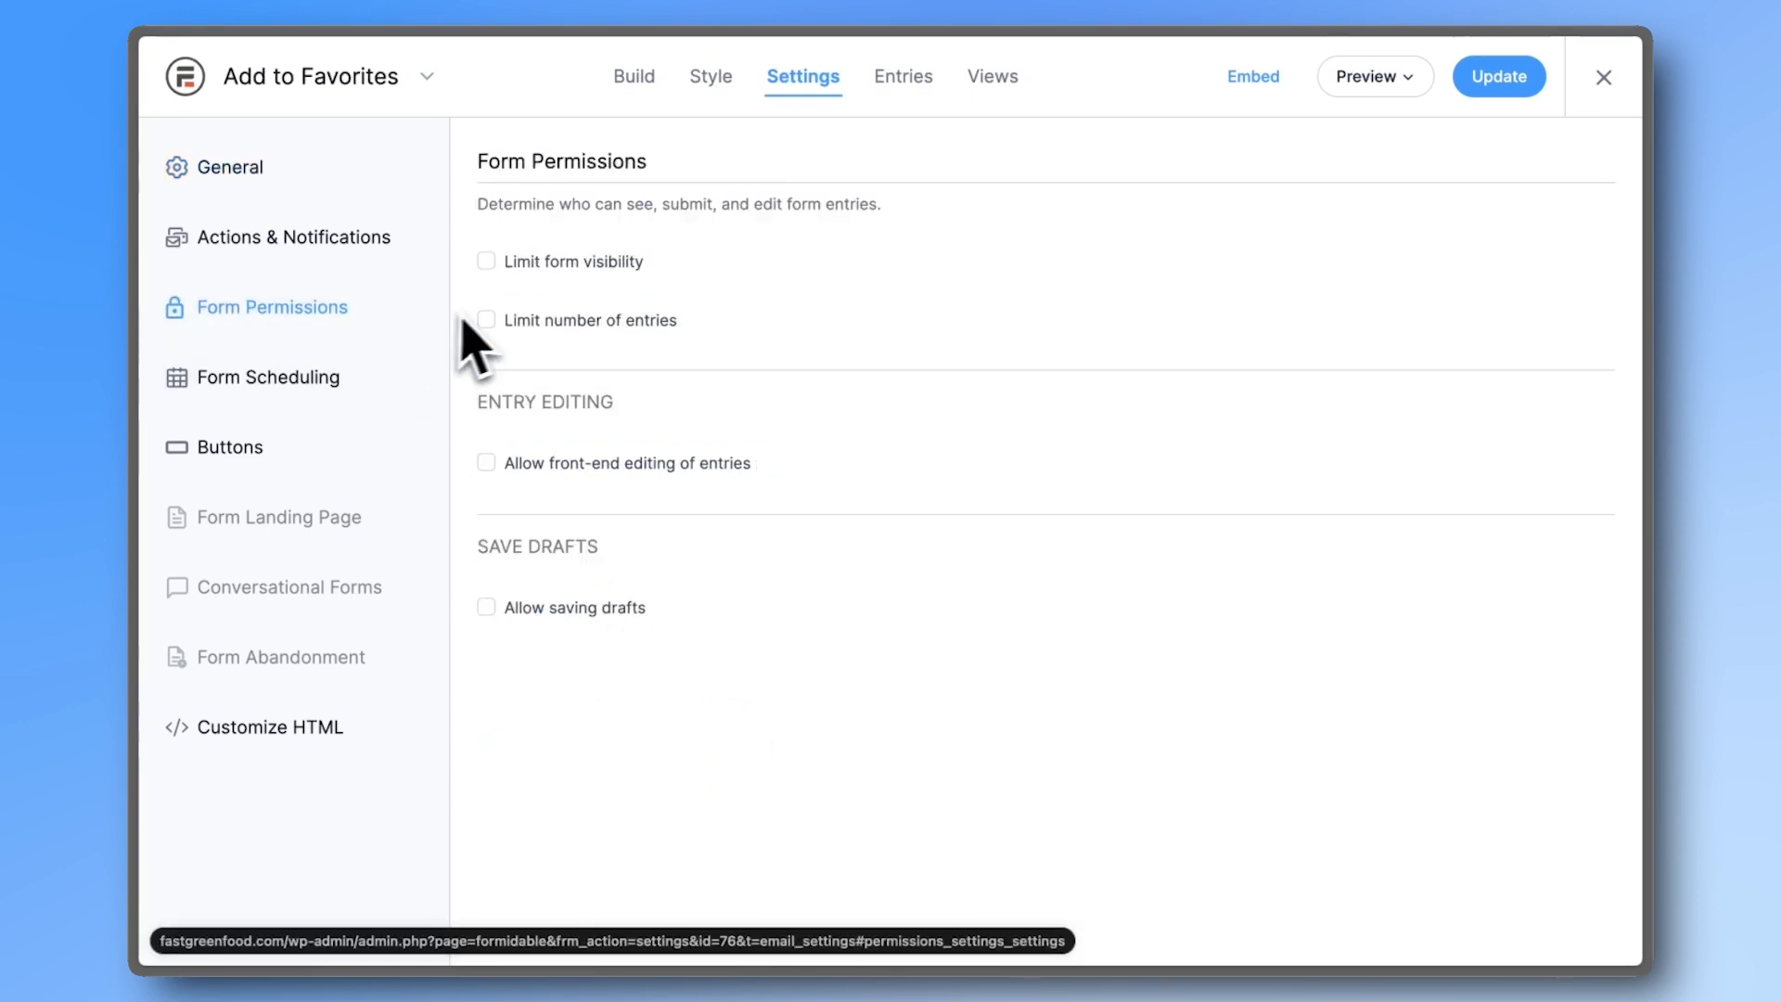
- Limit the form to logged-in users, allow front-end editing of their entries, and save
{"action": "left_click", "coordinate": [486, 262]}
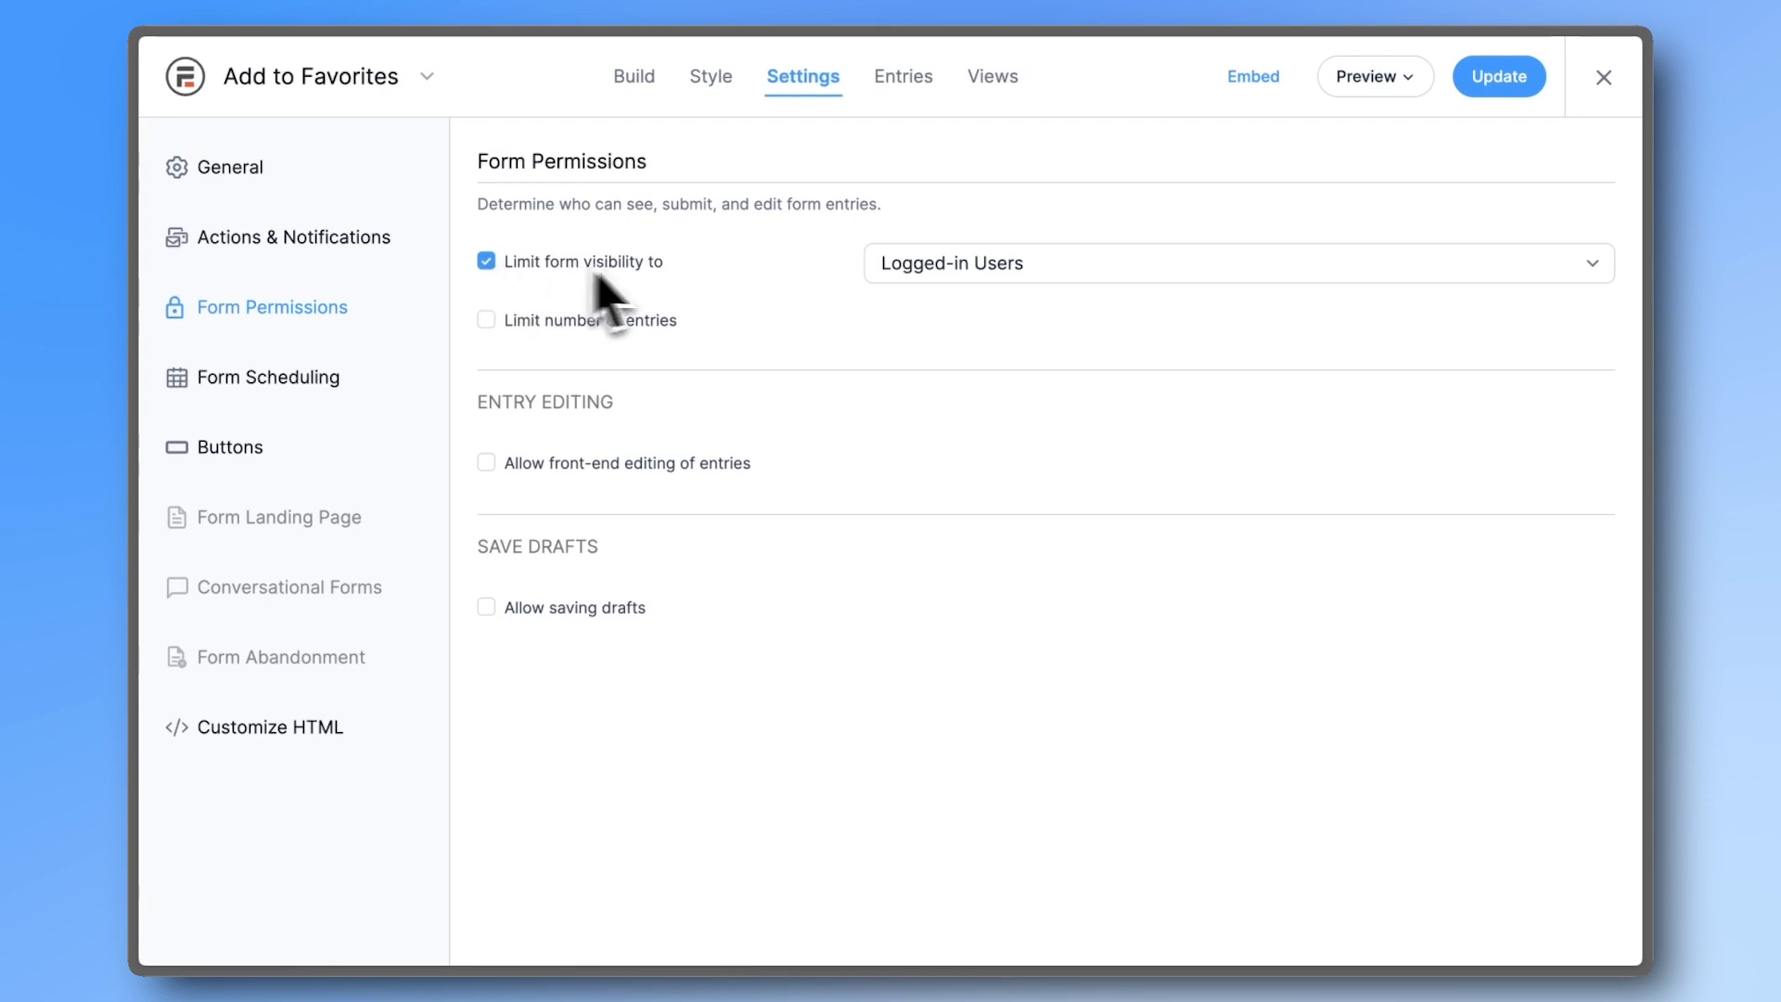
{"action": "left_click", "coordinate": [906, 279]}
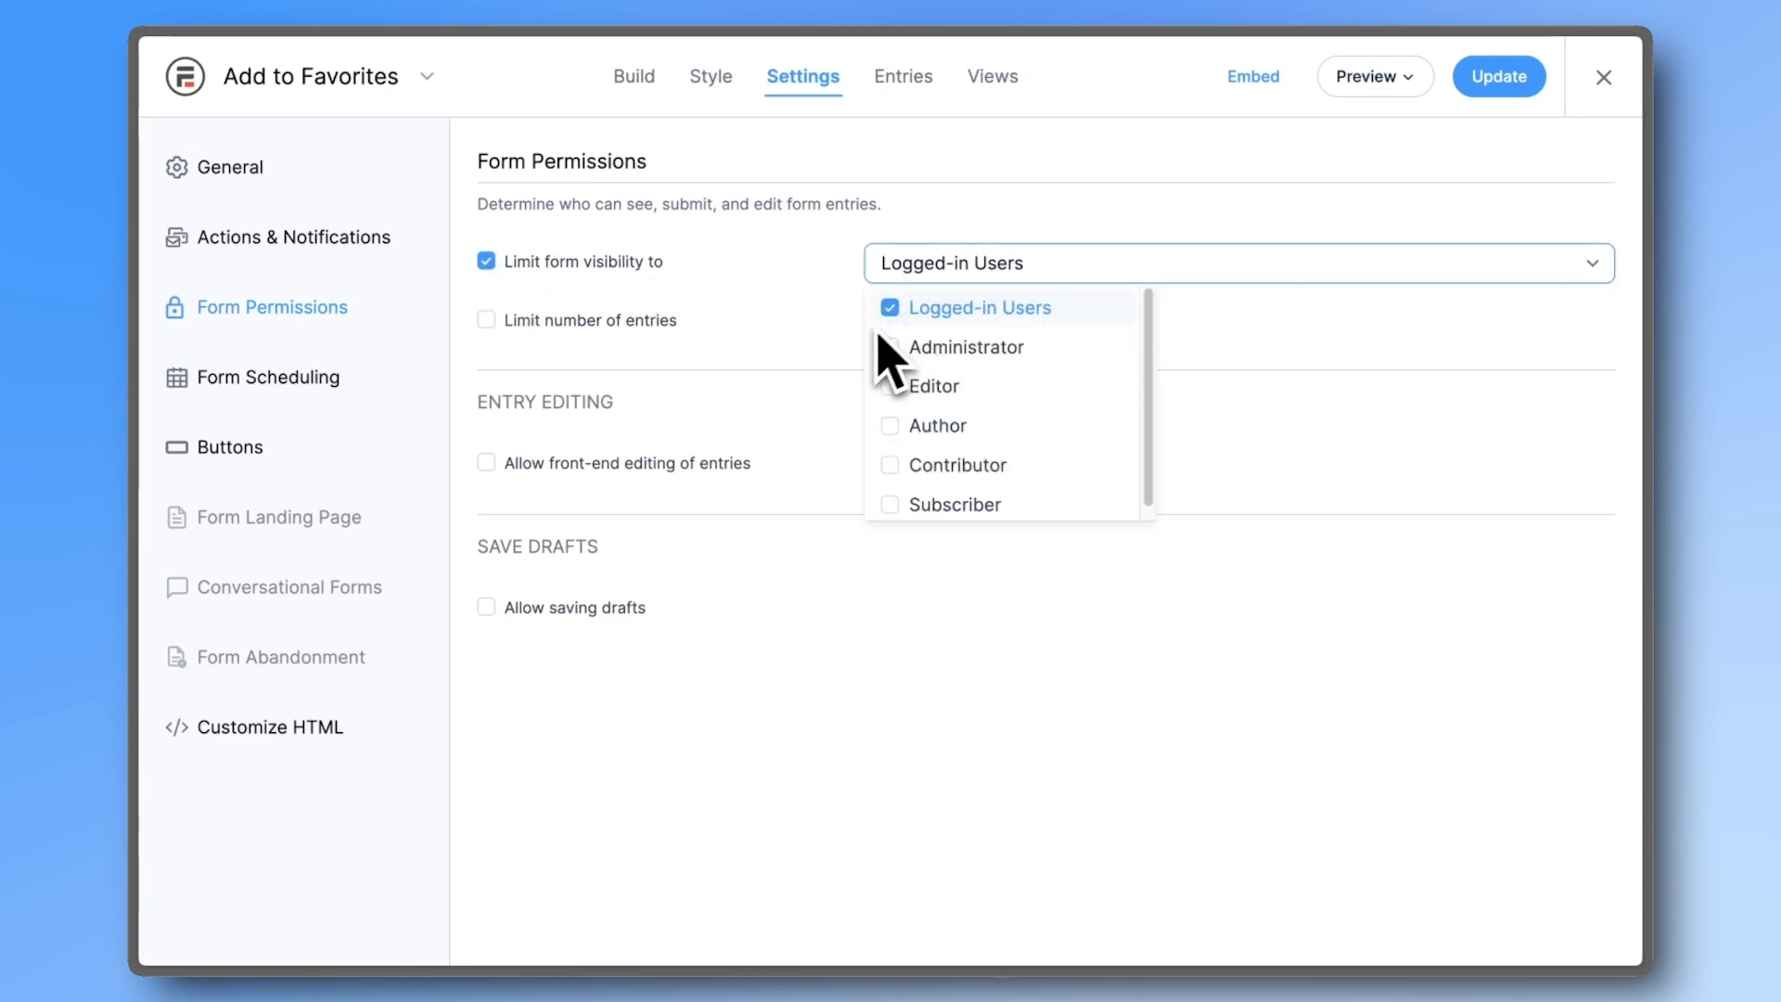
{"action": "left_click", "coordinate": [835, 397]}
{"action": "left_click", "coordinate": [688, 465]}
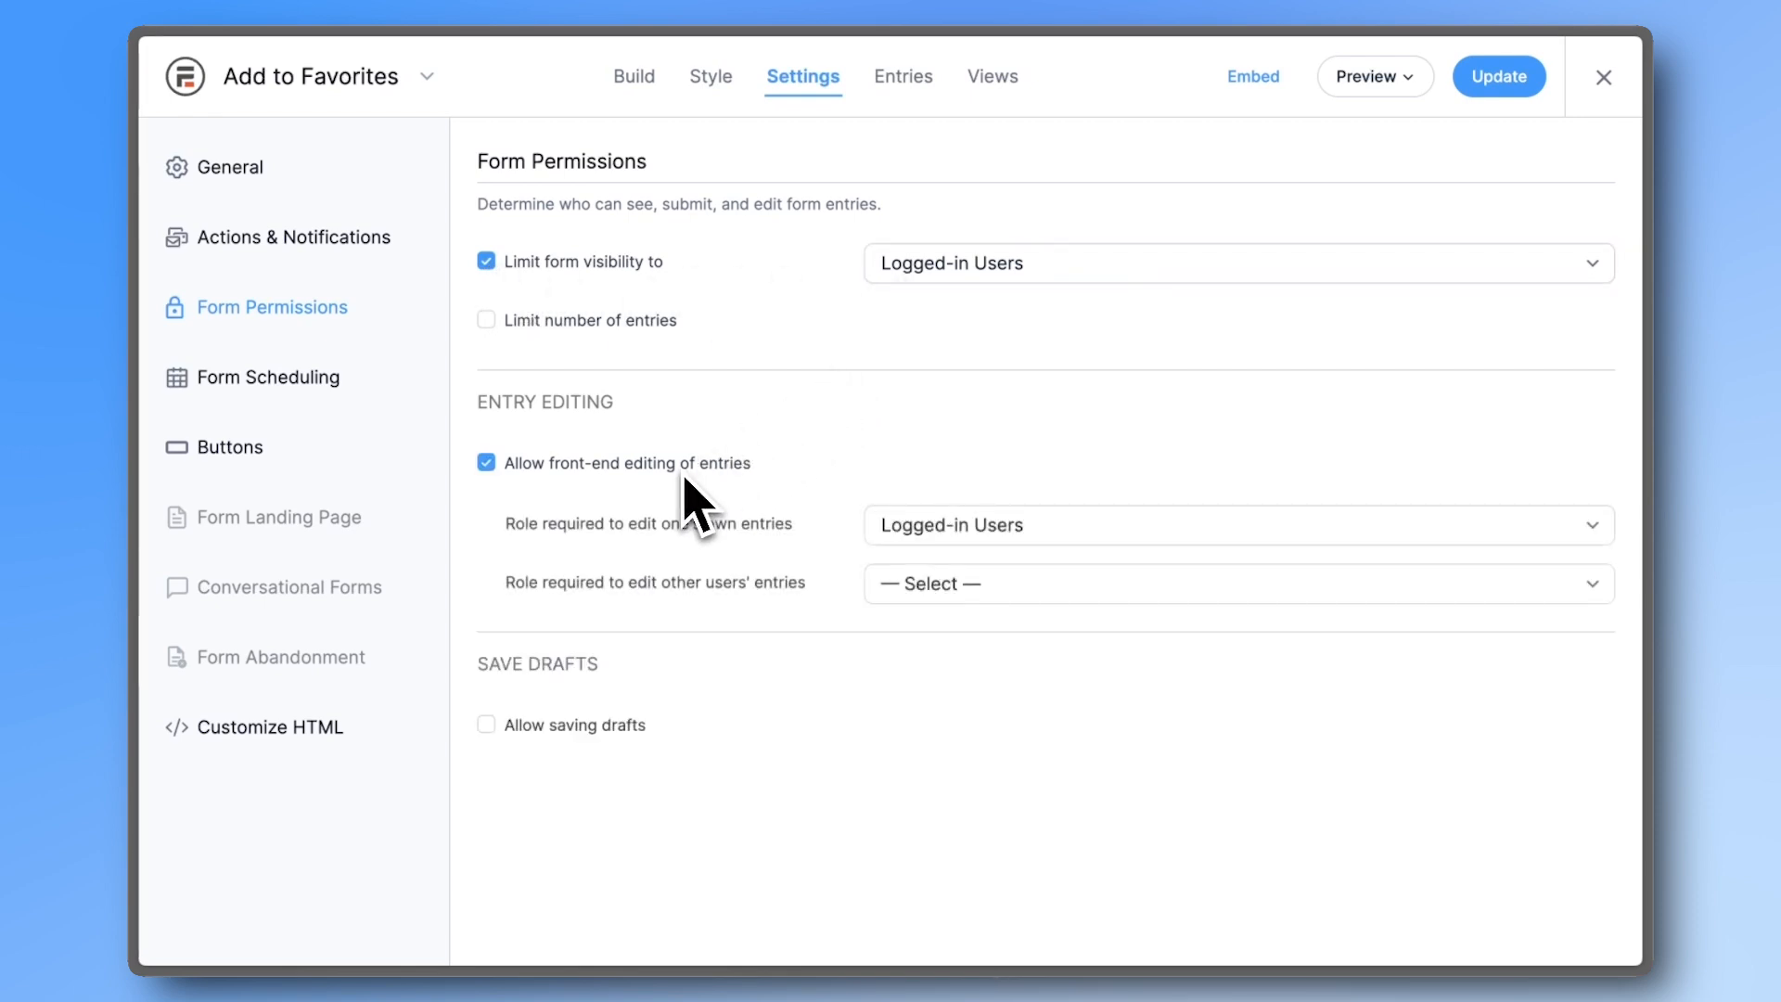
{"action": "left_click", "coordinate": [888, 528]}
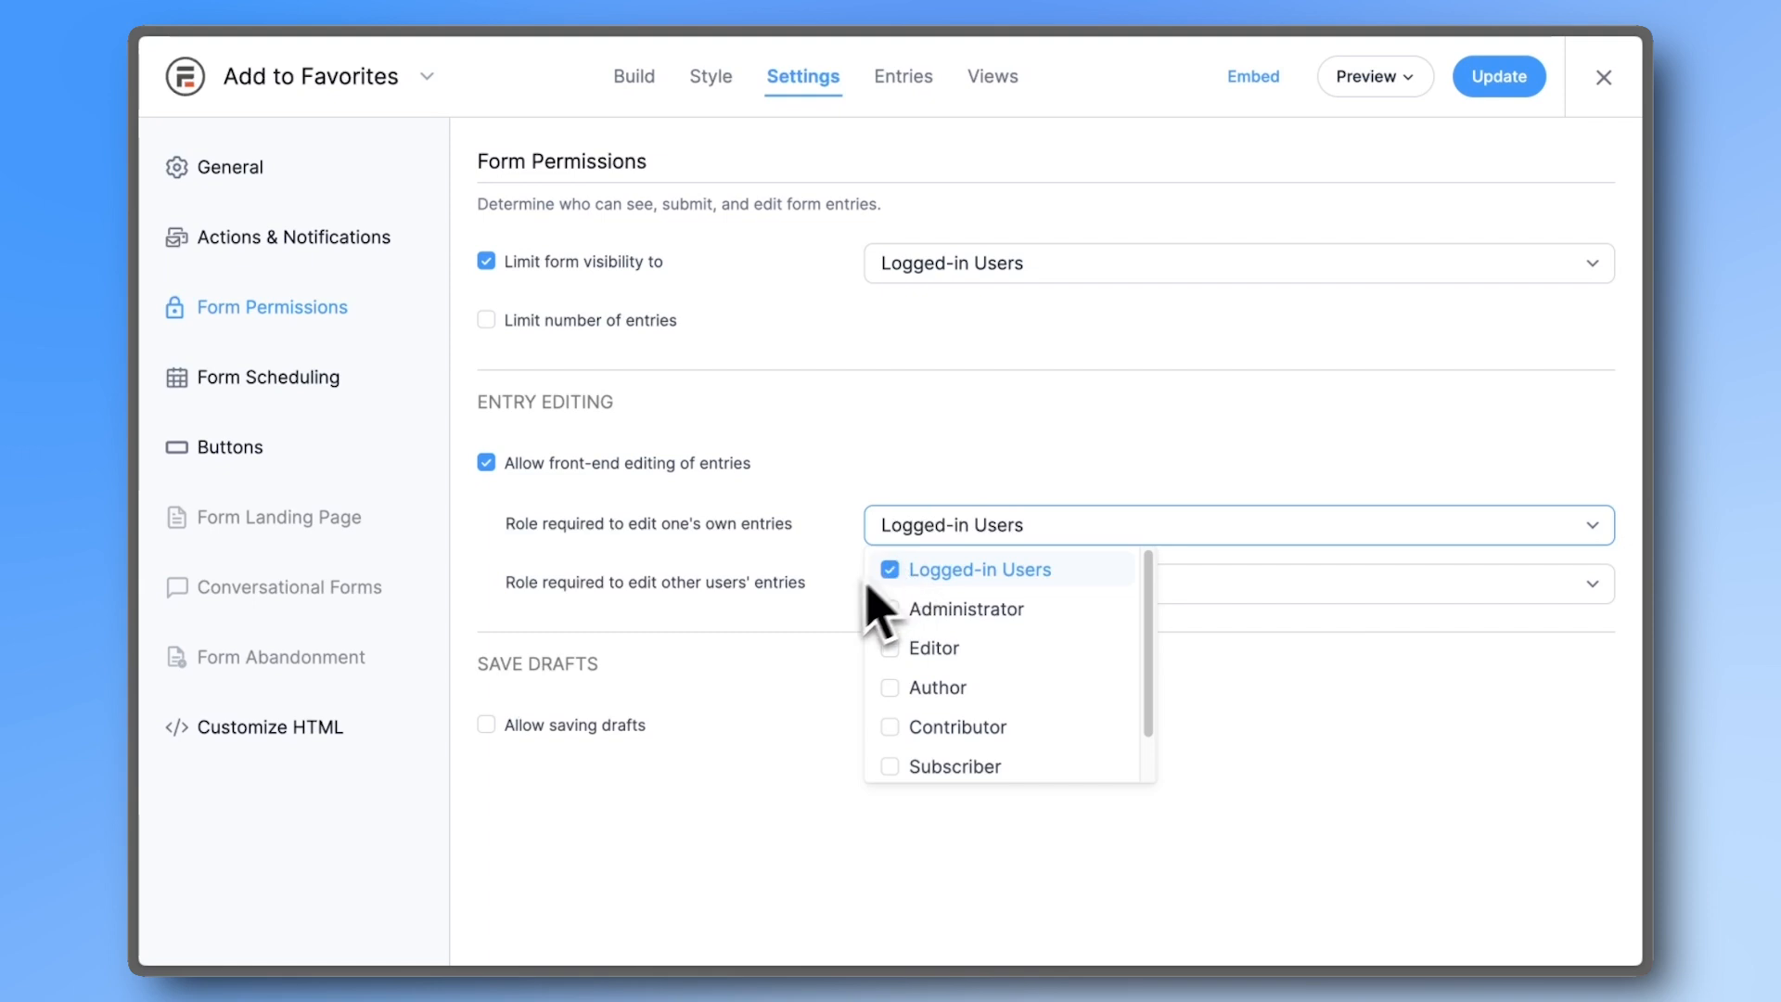
{"action": "left_click", "coordinate": [1464, 85]}
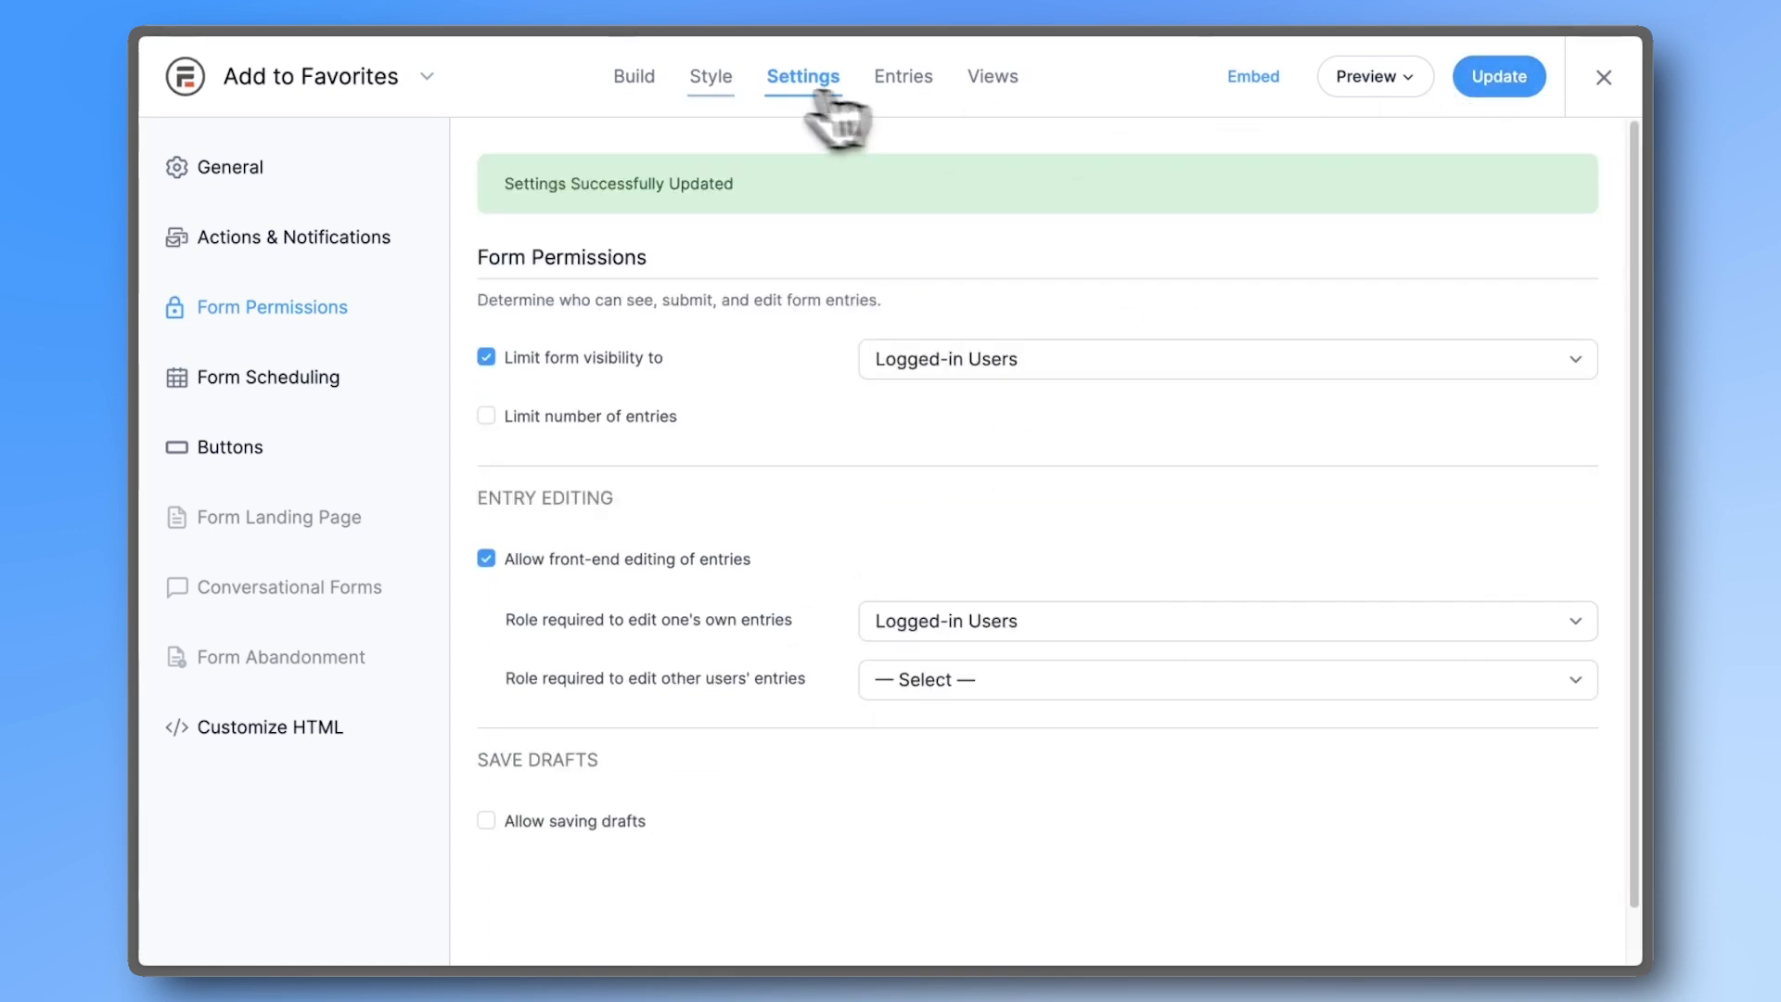
{"action": "left_click", "coordinate": [629, 80]}
{"action": "left_click", "coordinate": [831, 454]}
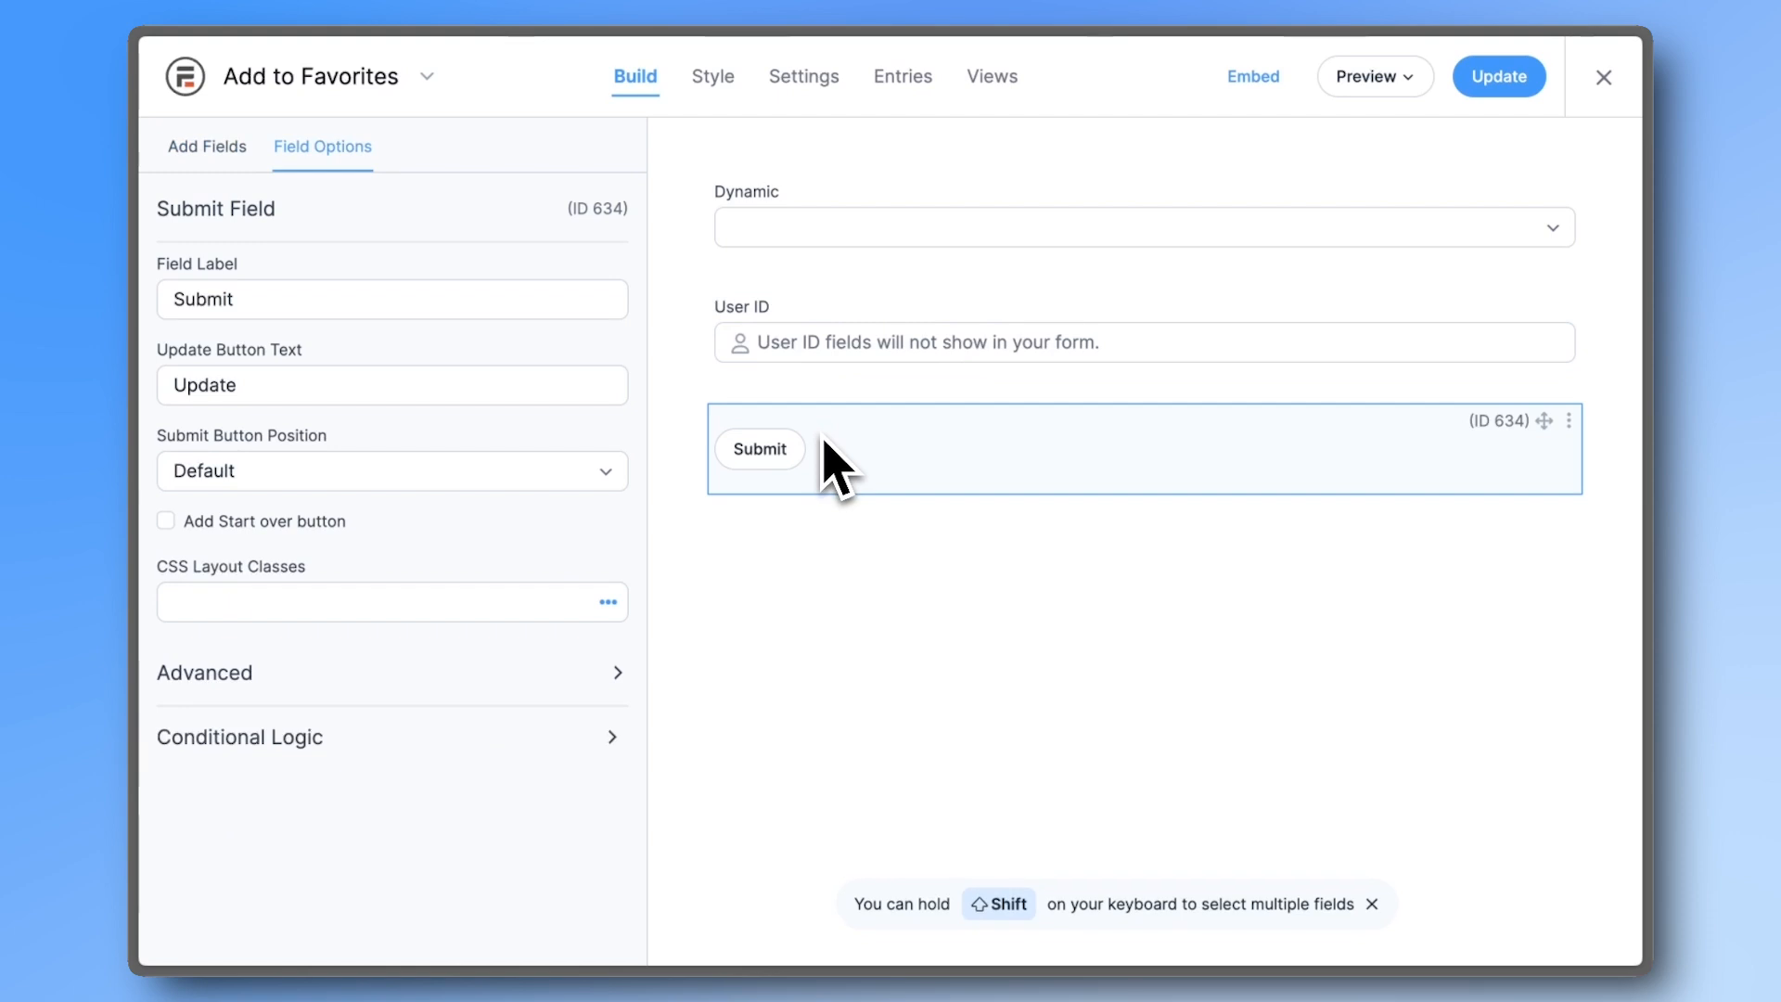
- Relabel the submit button 'Add' and open the Detail Page of Jobs - Card View (with filtered tags)
{"action": "left_click", "coordinate": [415, 299]}
{"action": "type", "text": "Add"}
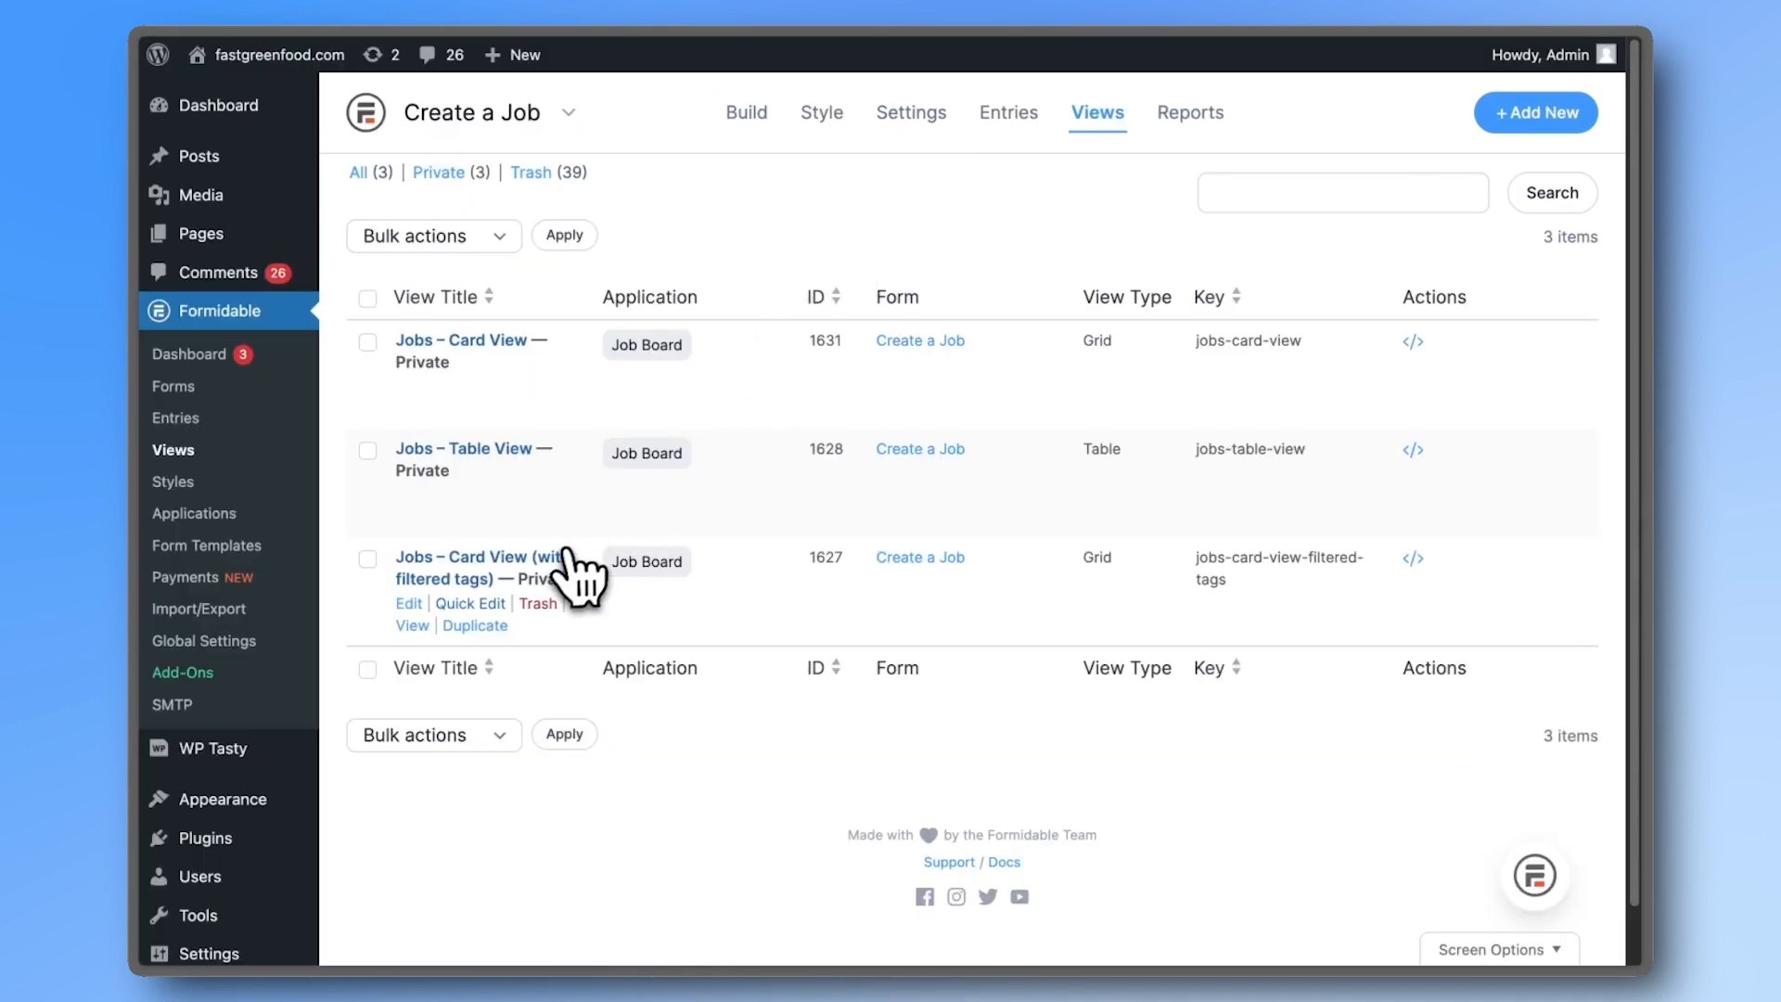
{"action": "left_click", "coordinate": [505, 580]}
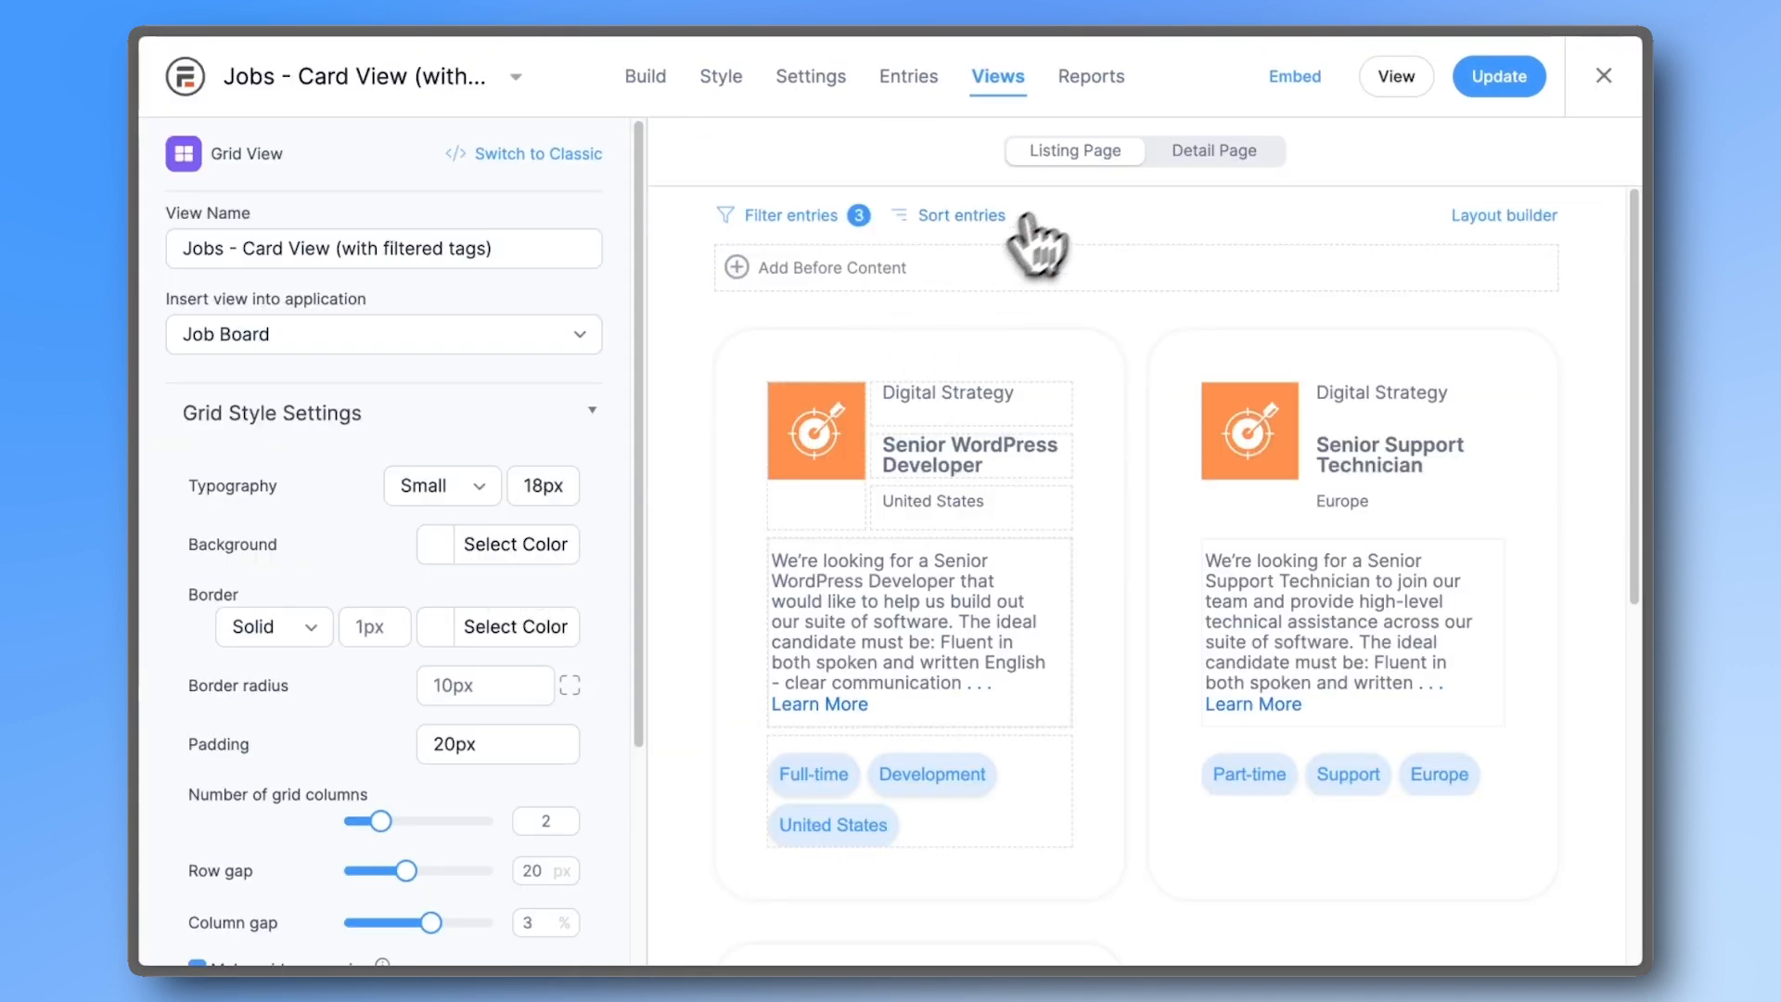
{"action": "left_click", "coordinate": [1195, 155]}
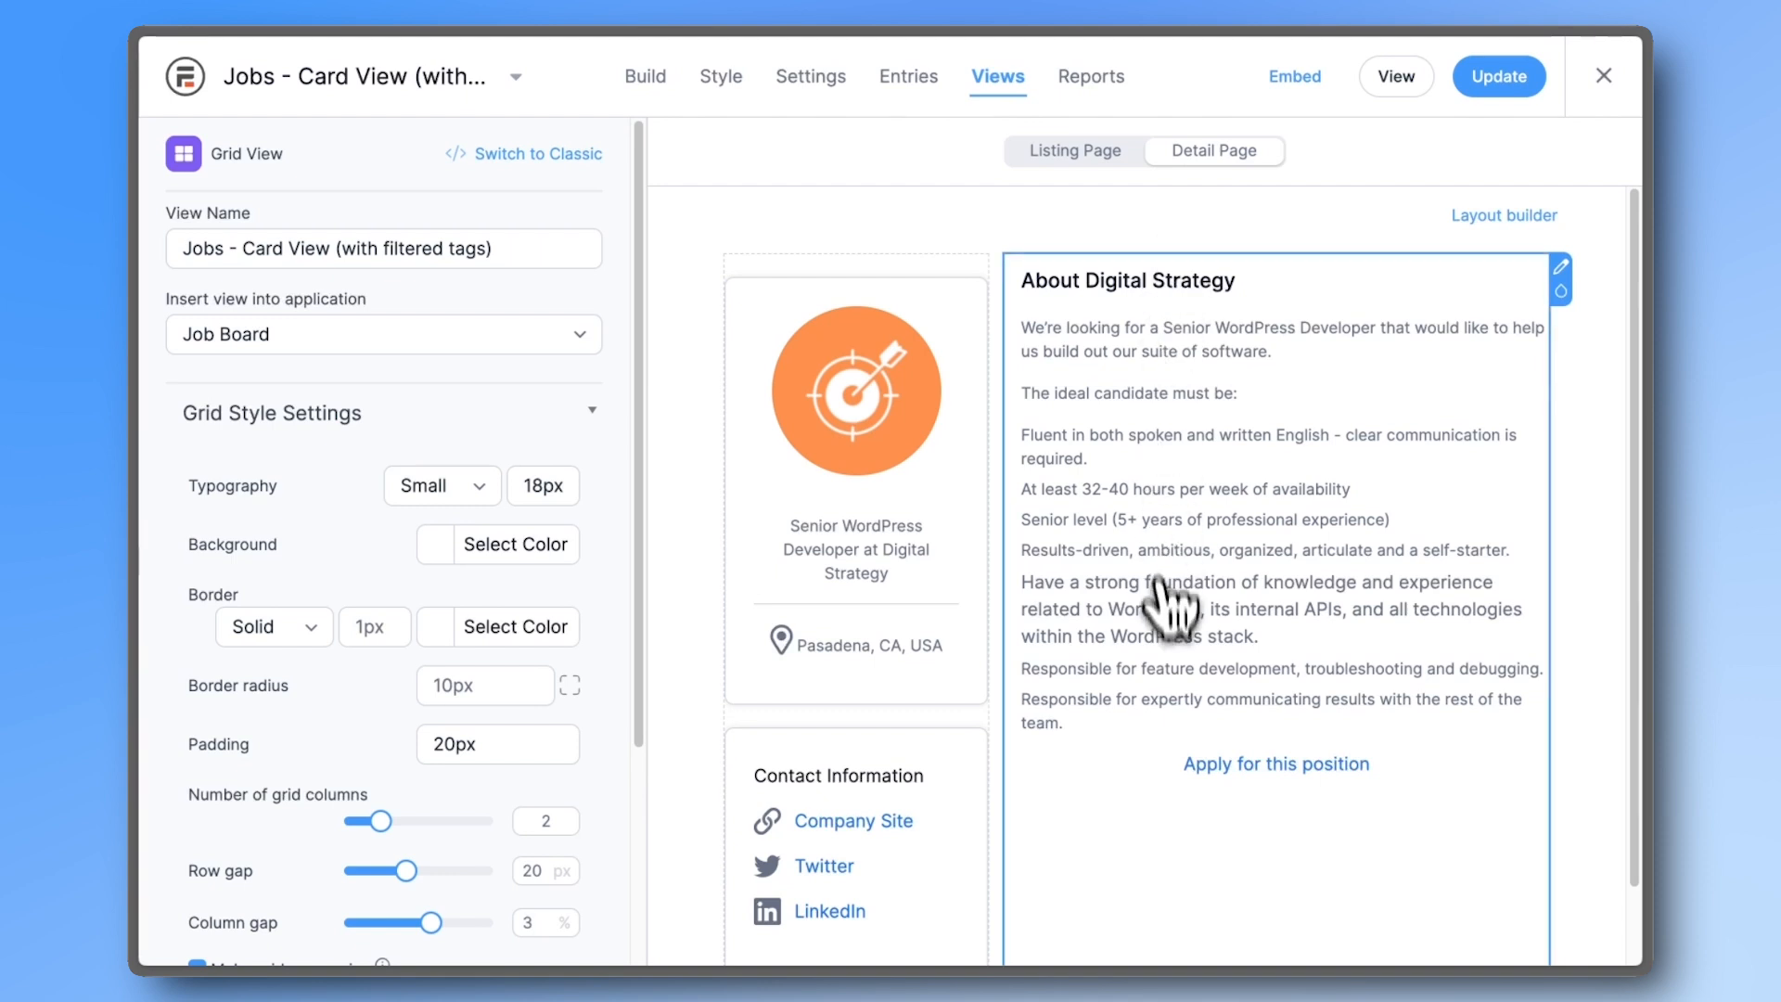
- Insert the Add to Favorites form with minimized HTML at the top of the detail page content
{"action": "left_click", "coordinate": [1090, 329]}
{"action": "left_click", "coordinate": [515, 278]}
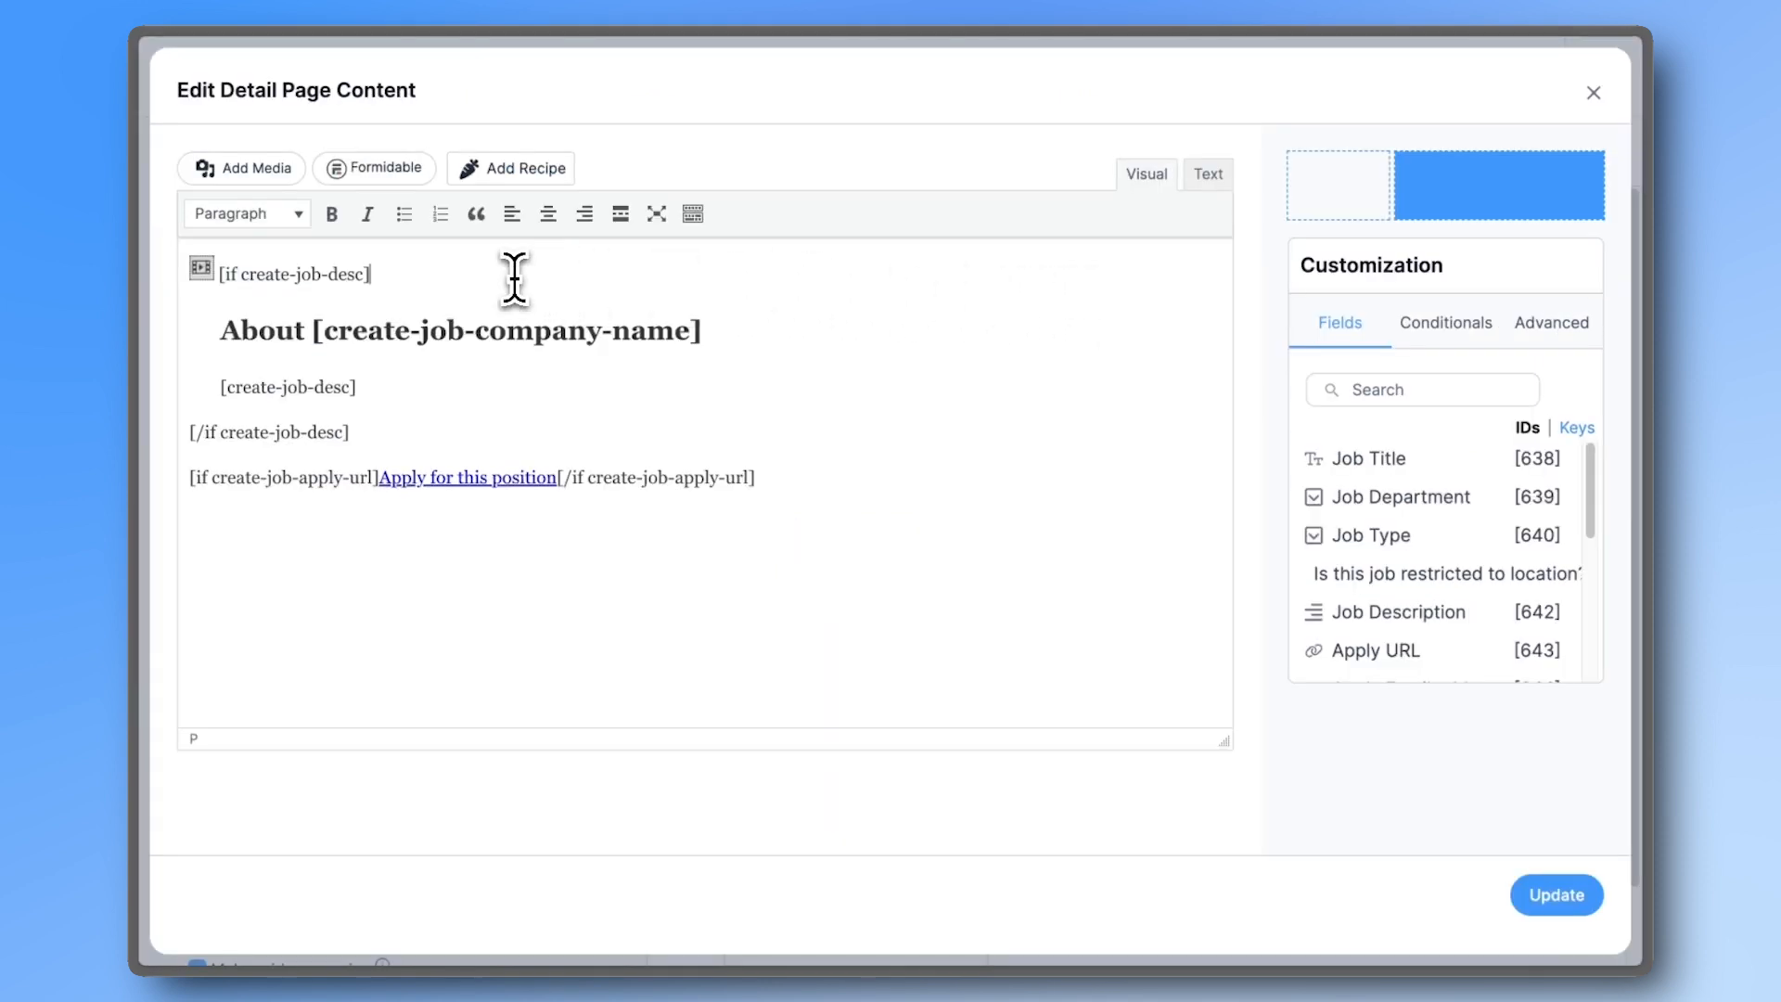
{"action": "key", "text": "Return"}
{"action": "key", "text": "Return"}
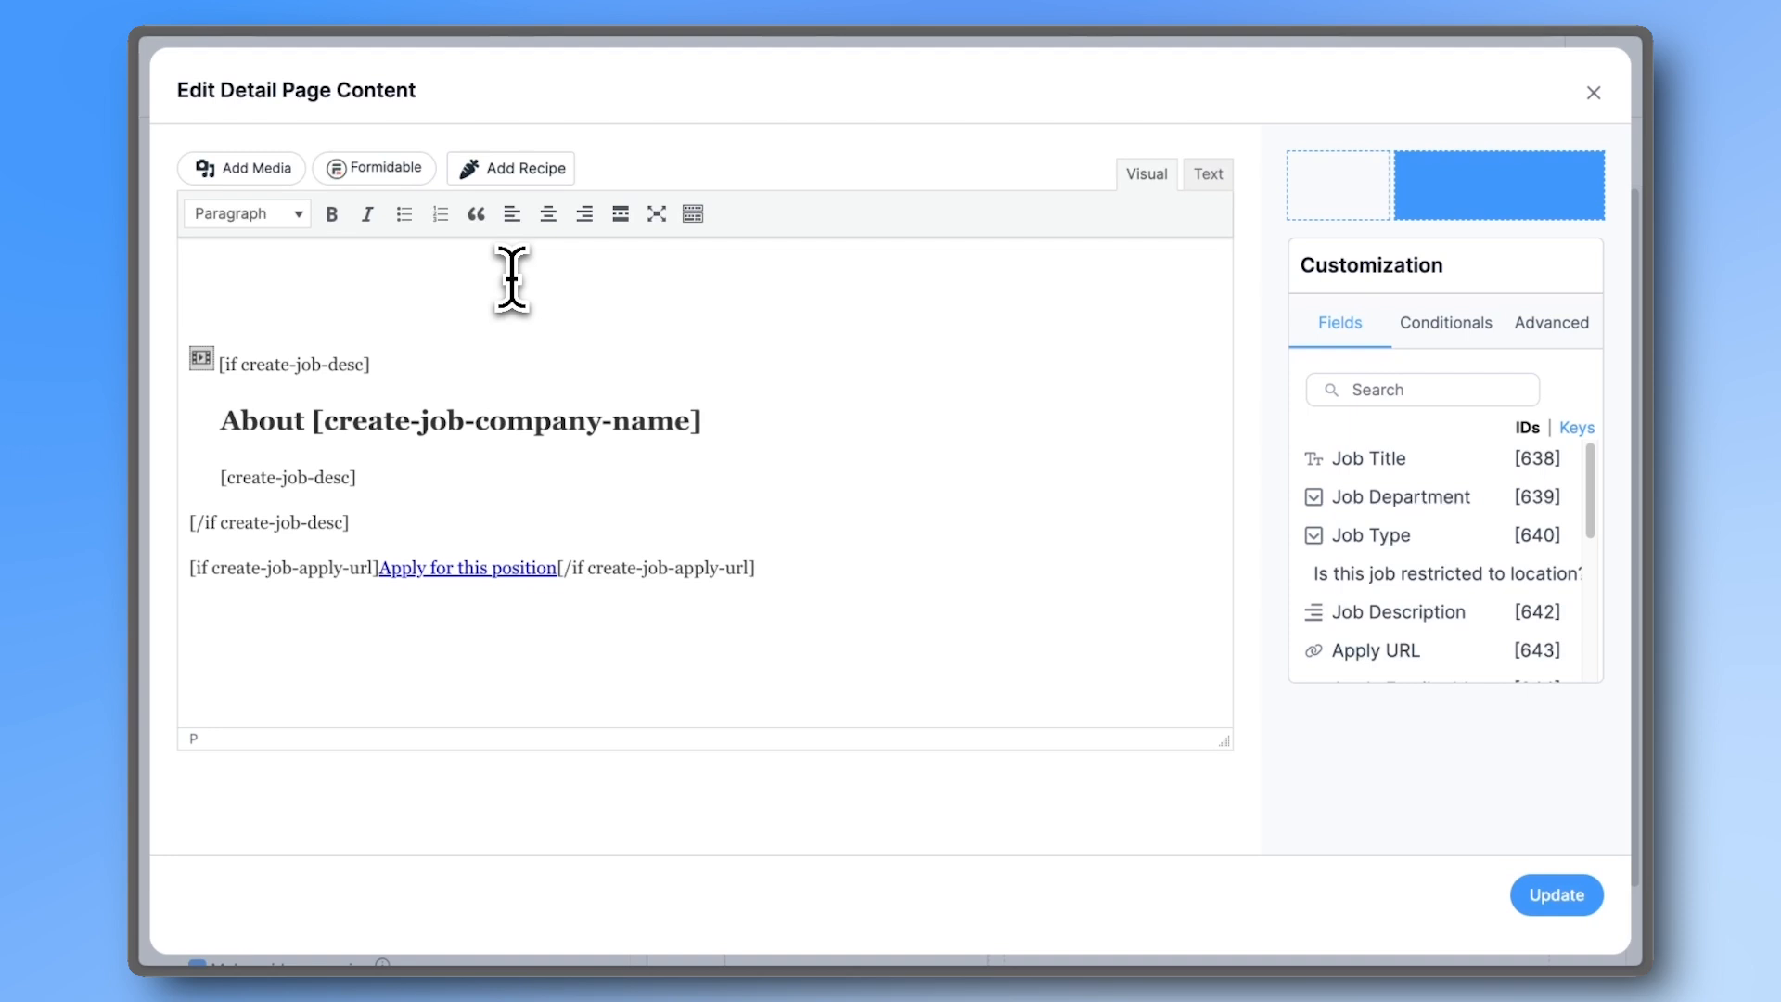
{"action": "left_click", "coordinate": [405, 171]}
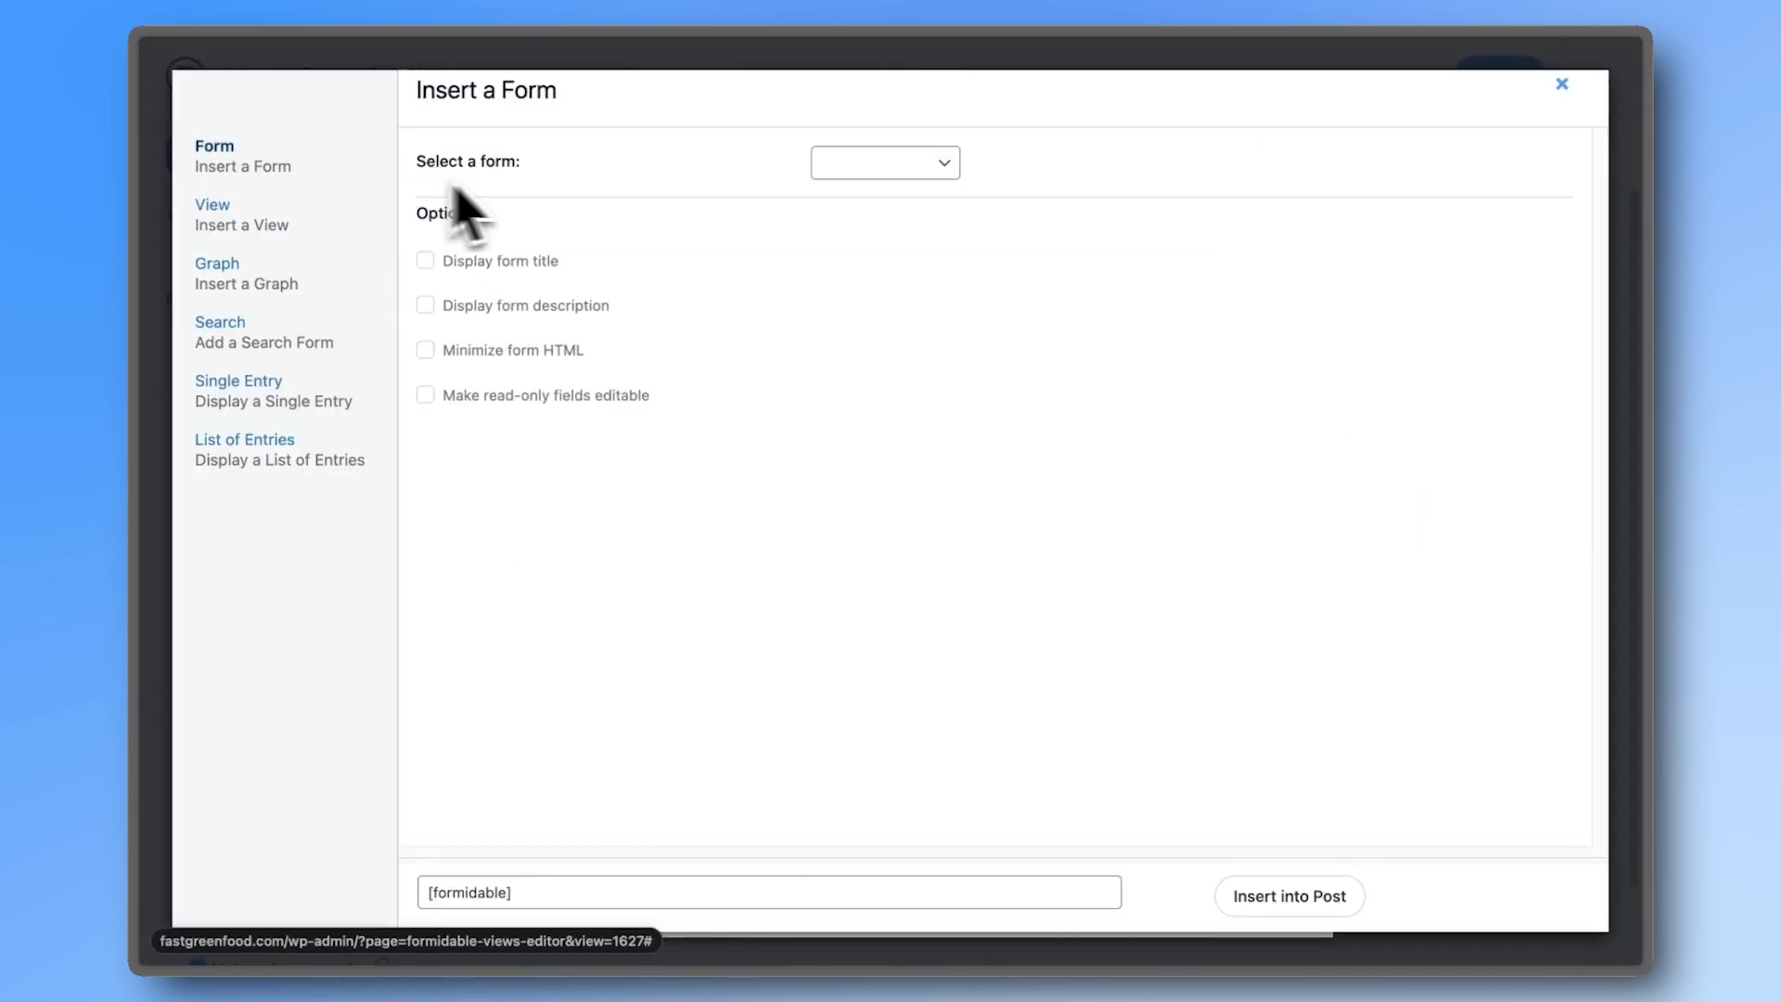
{"action": "left_click", "coordinate": [826, 166]}
{"action": "left_click", "coordinate": [839, 187]}
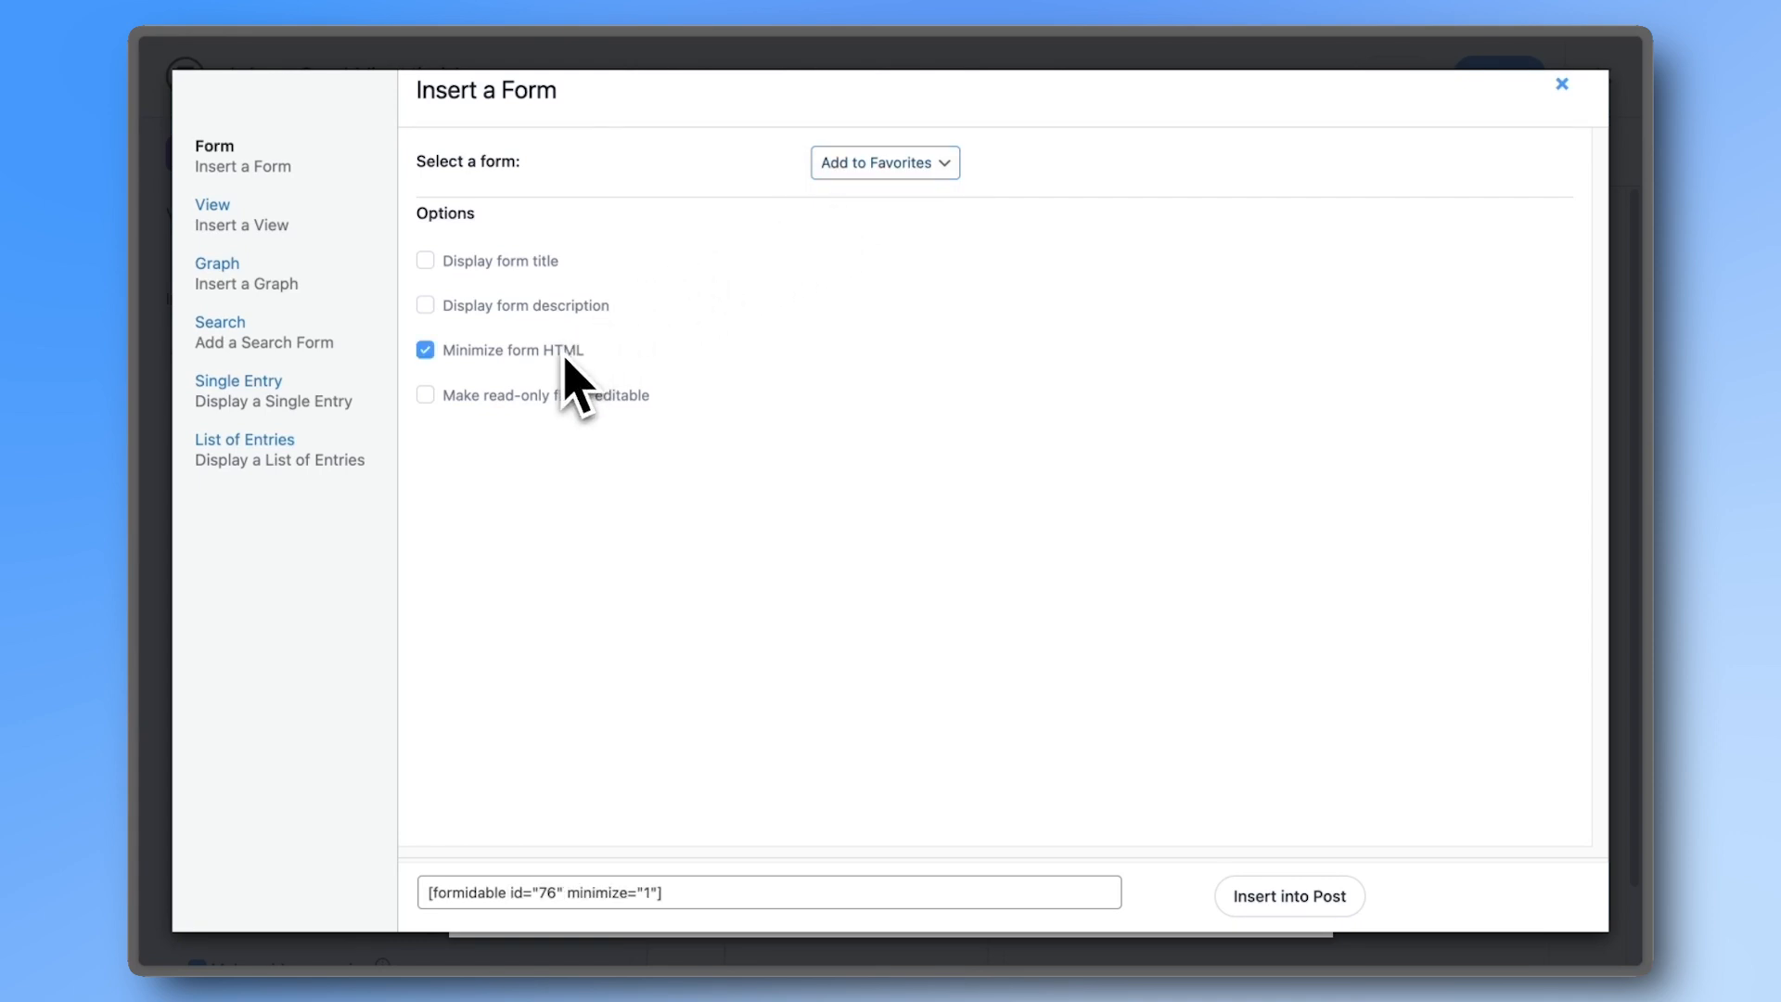
{"action": "left_click", "coordinate": [1292, 899]}
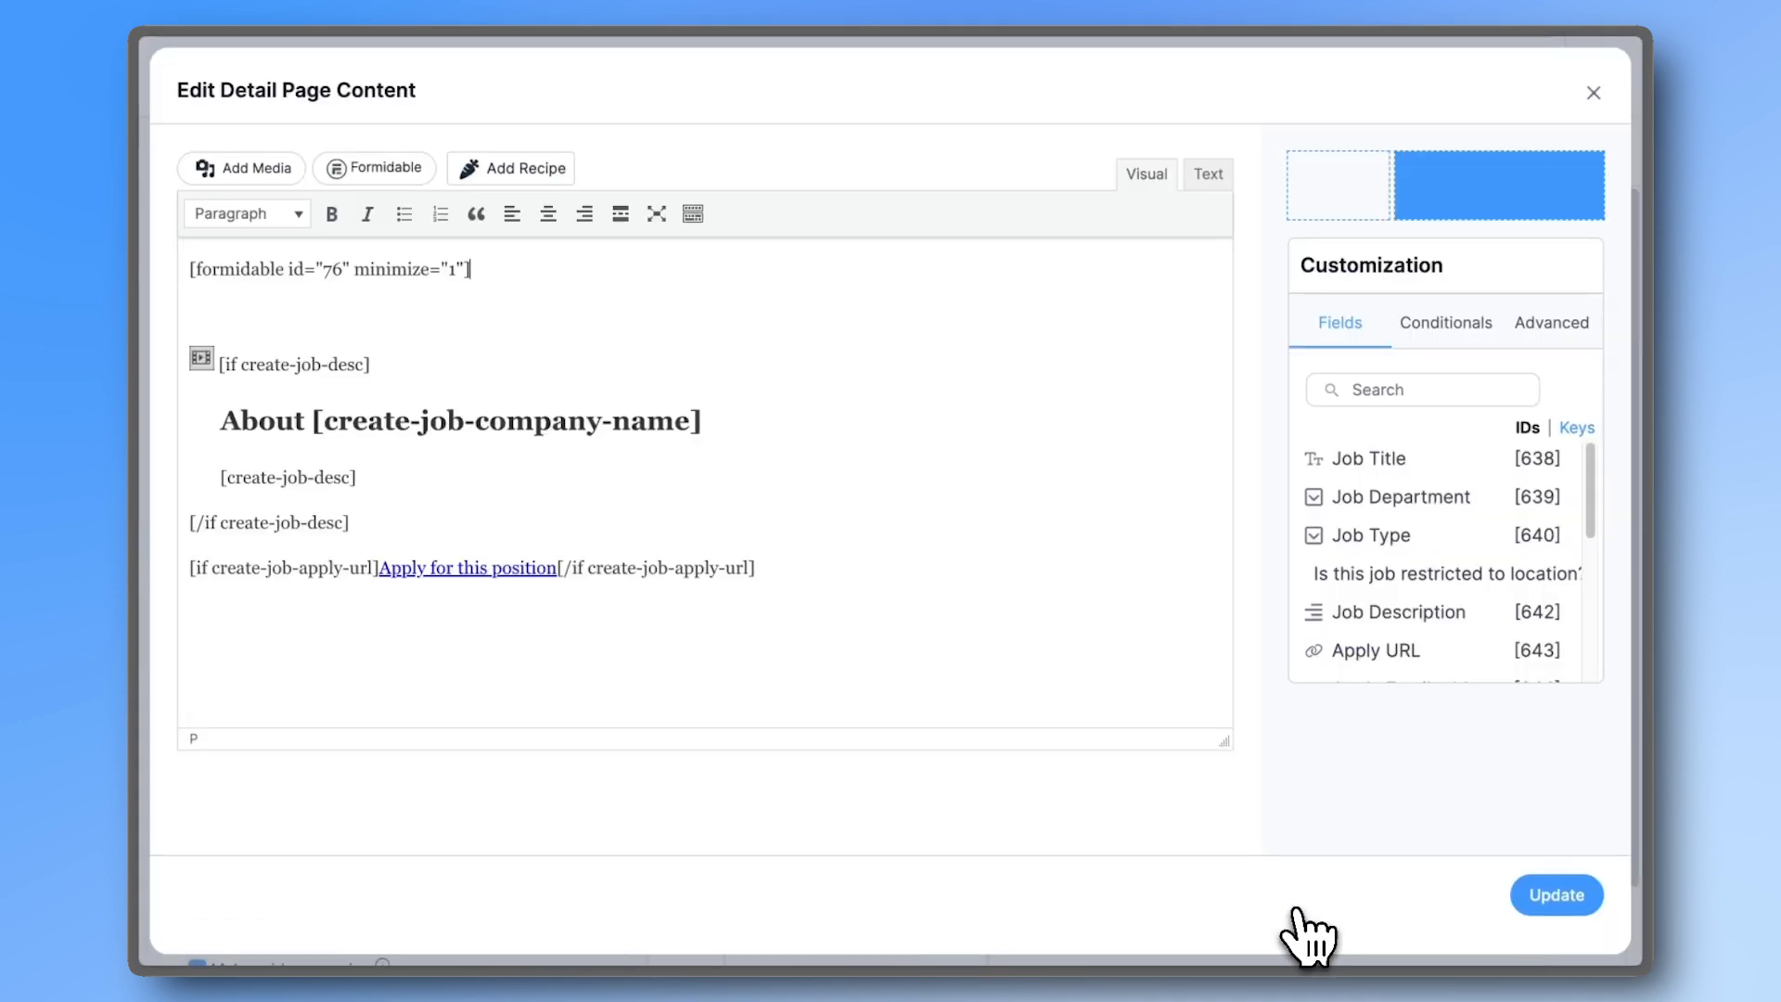
- Save the detail page, review the Detail Page Slug in Advanced Settings, and type 'Board Test'
{"action": "left_click", "coordinate": [1547, 905]}
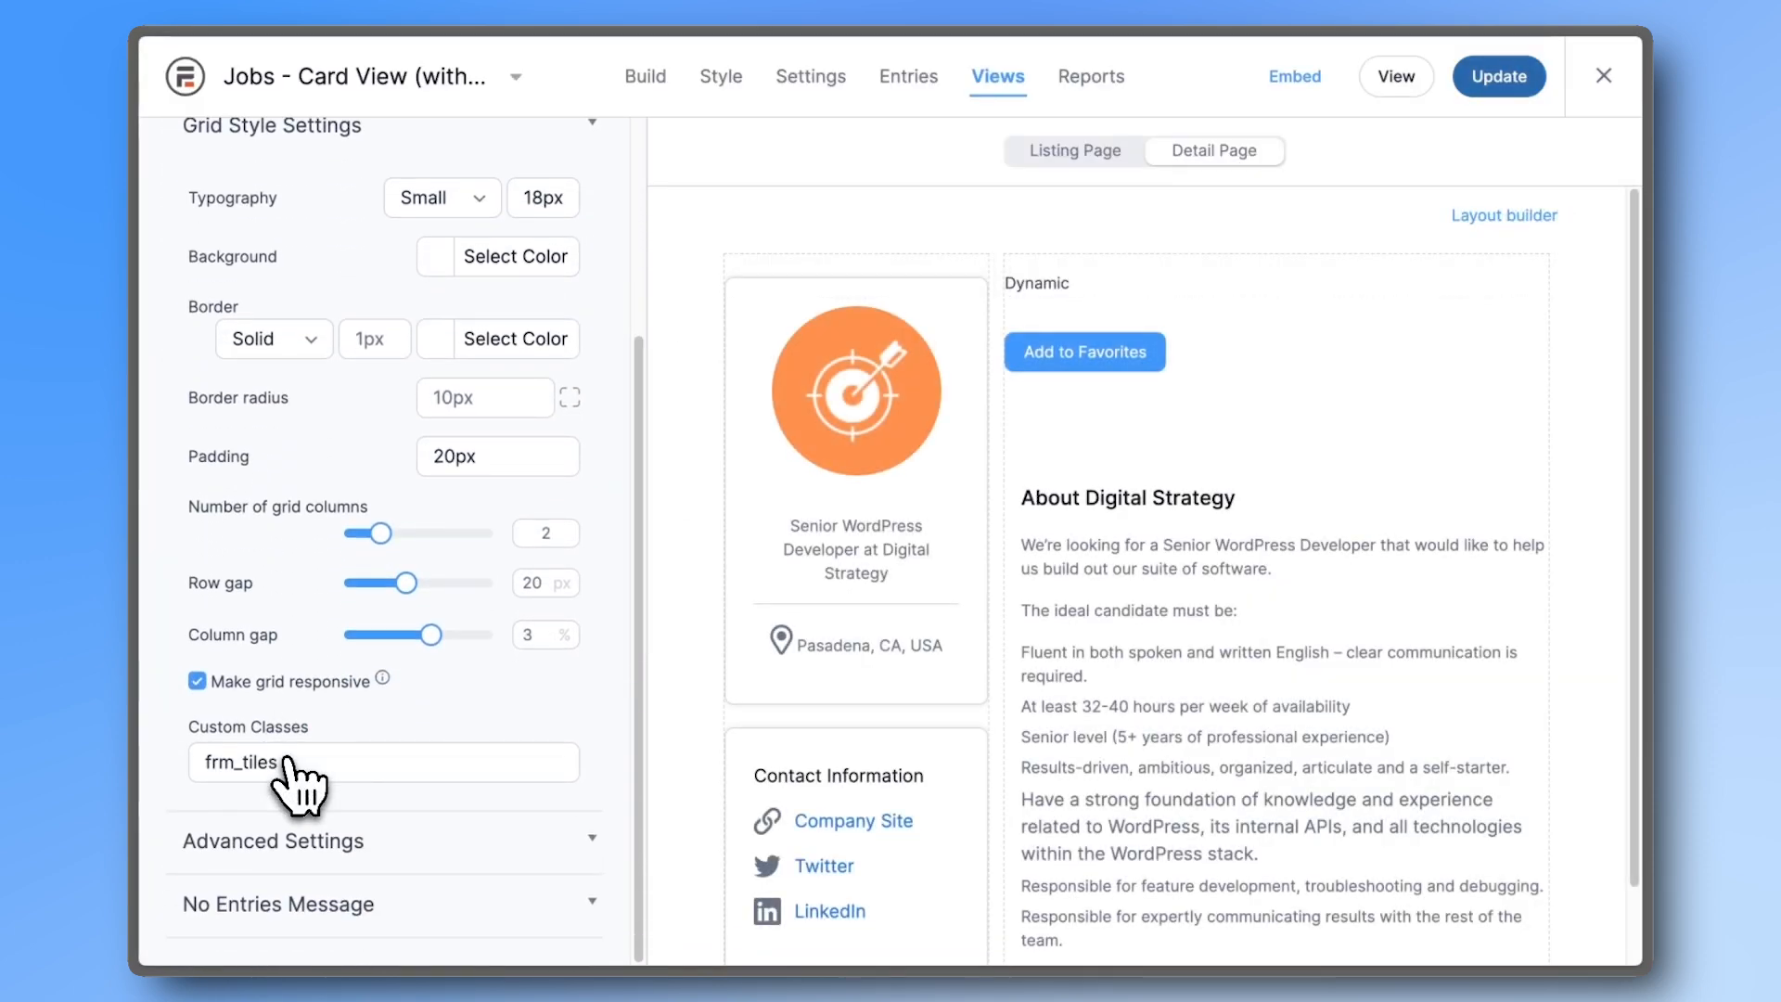
{"action": "left_click", "coordinate": [288, 839]}
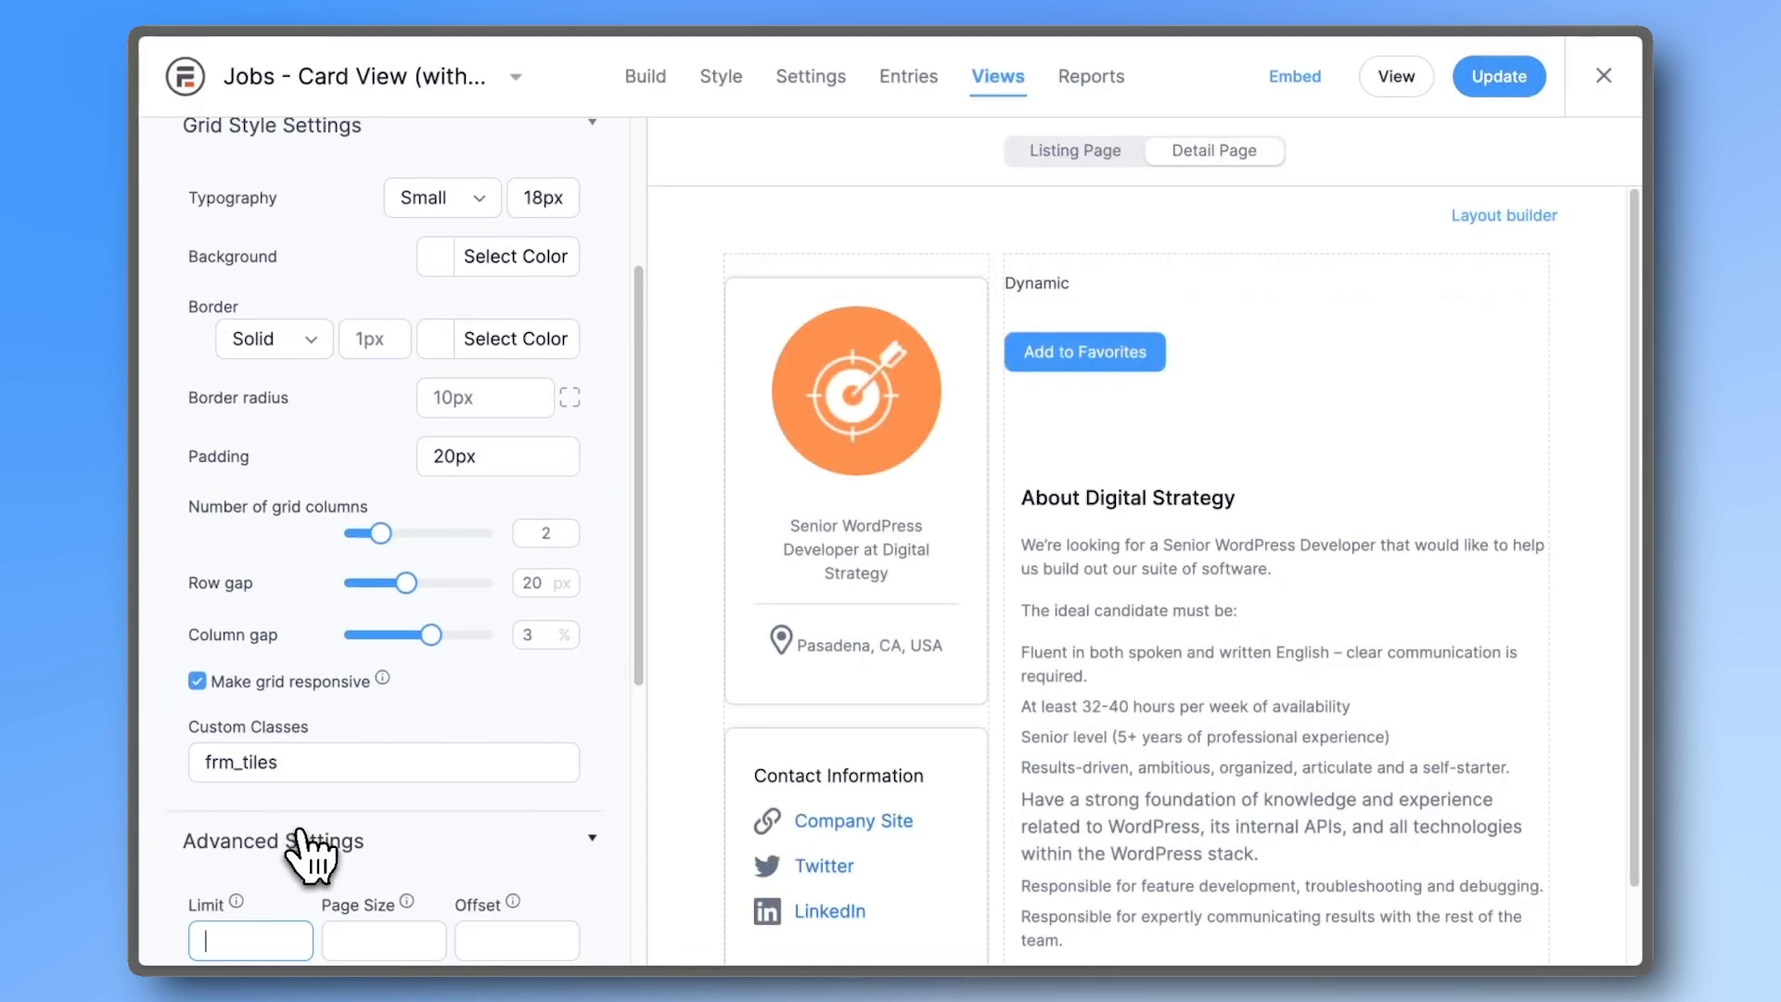
{"action": "scroll", "coordinate": [297, 835], "scroll_direction": "down", "scroll_amount": 5}
{"action": "left_click", "coordinate": [288, 583]}
{"action": "left_click", "coordinate": [191, 617]}
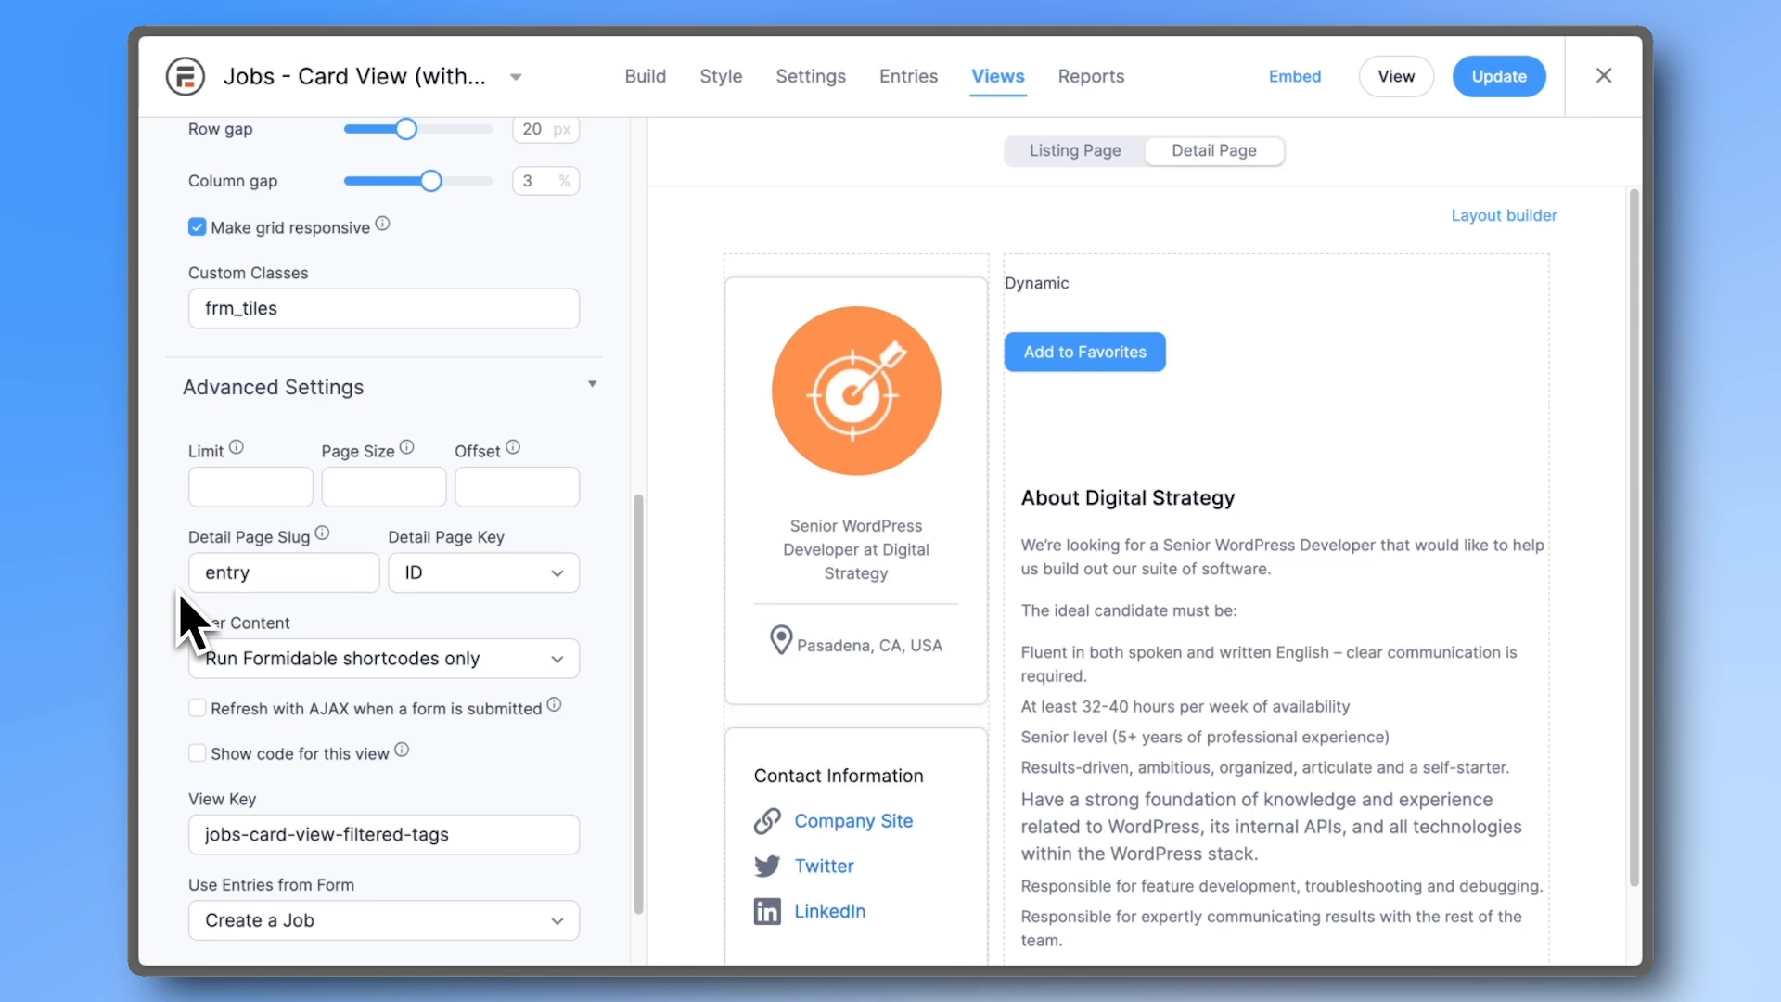
{"action": "type", "text": "B"}
{"action": "type", "text": "oard "}
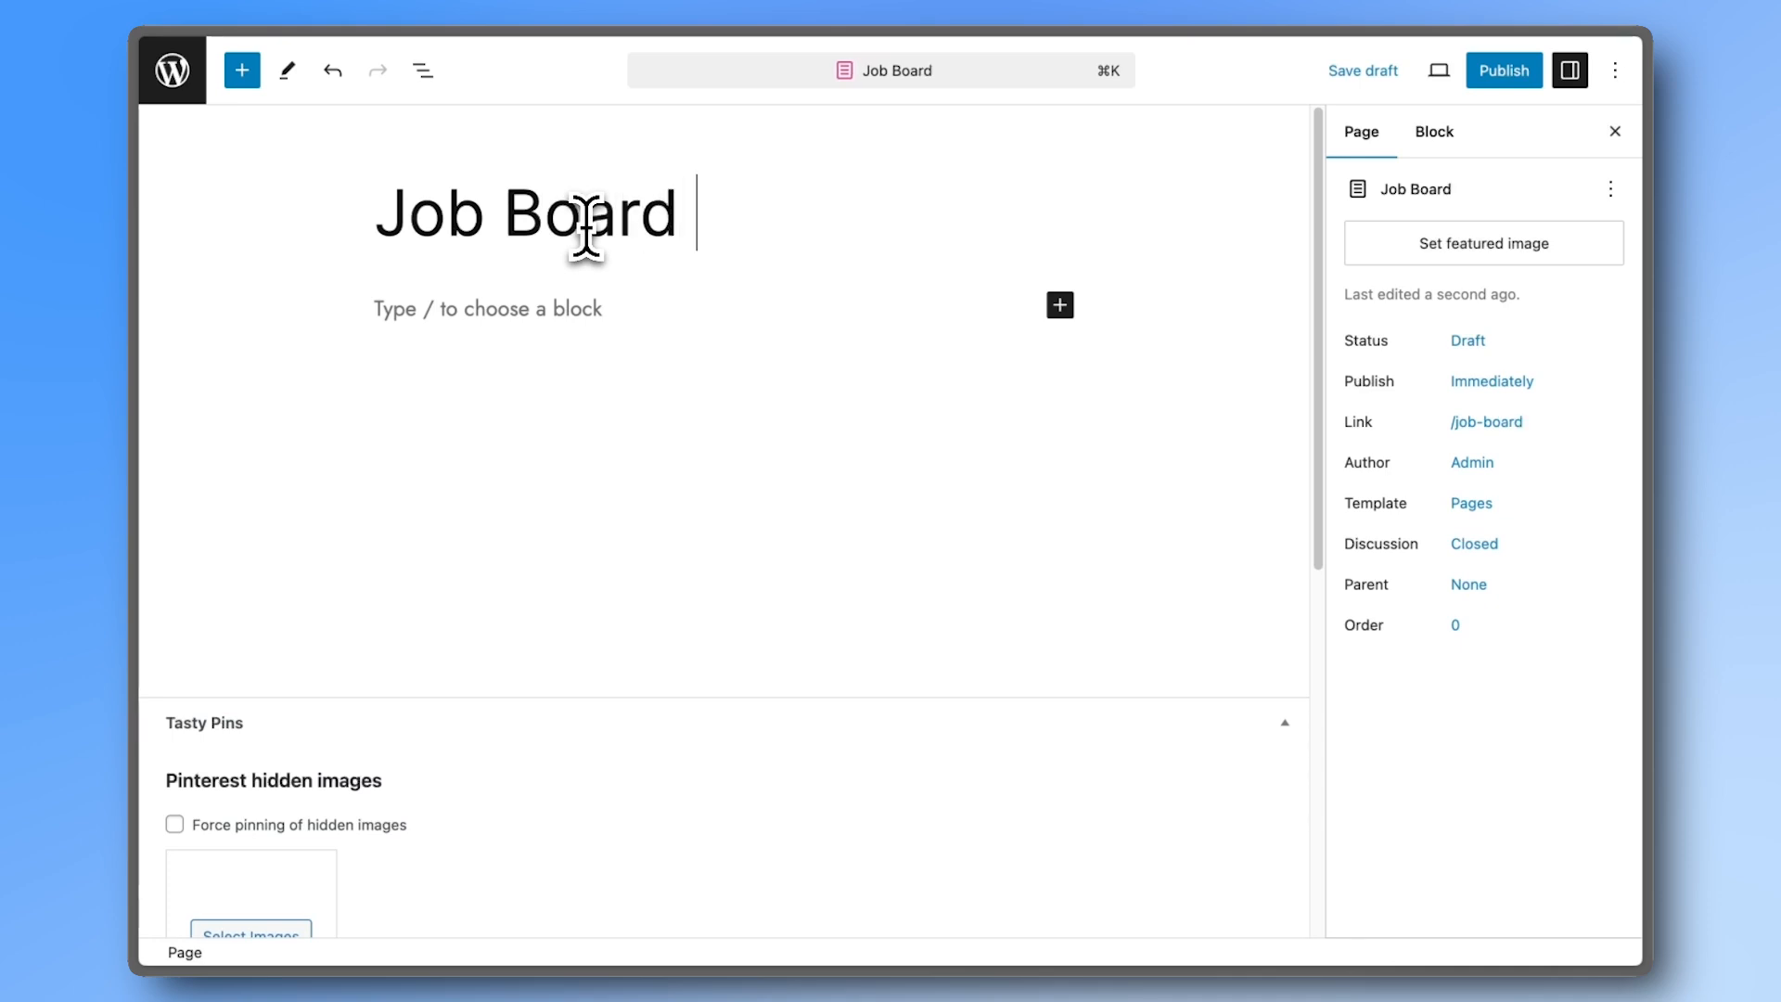
{"action": "type", "text": "Test"}
- Add a Formidable Views block showing Jobs - Card View (with filtered tags), publish, and select the address's registration path
{"action": "left_click", "coordinate": [1060, 305]}
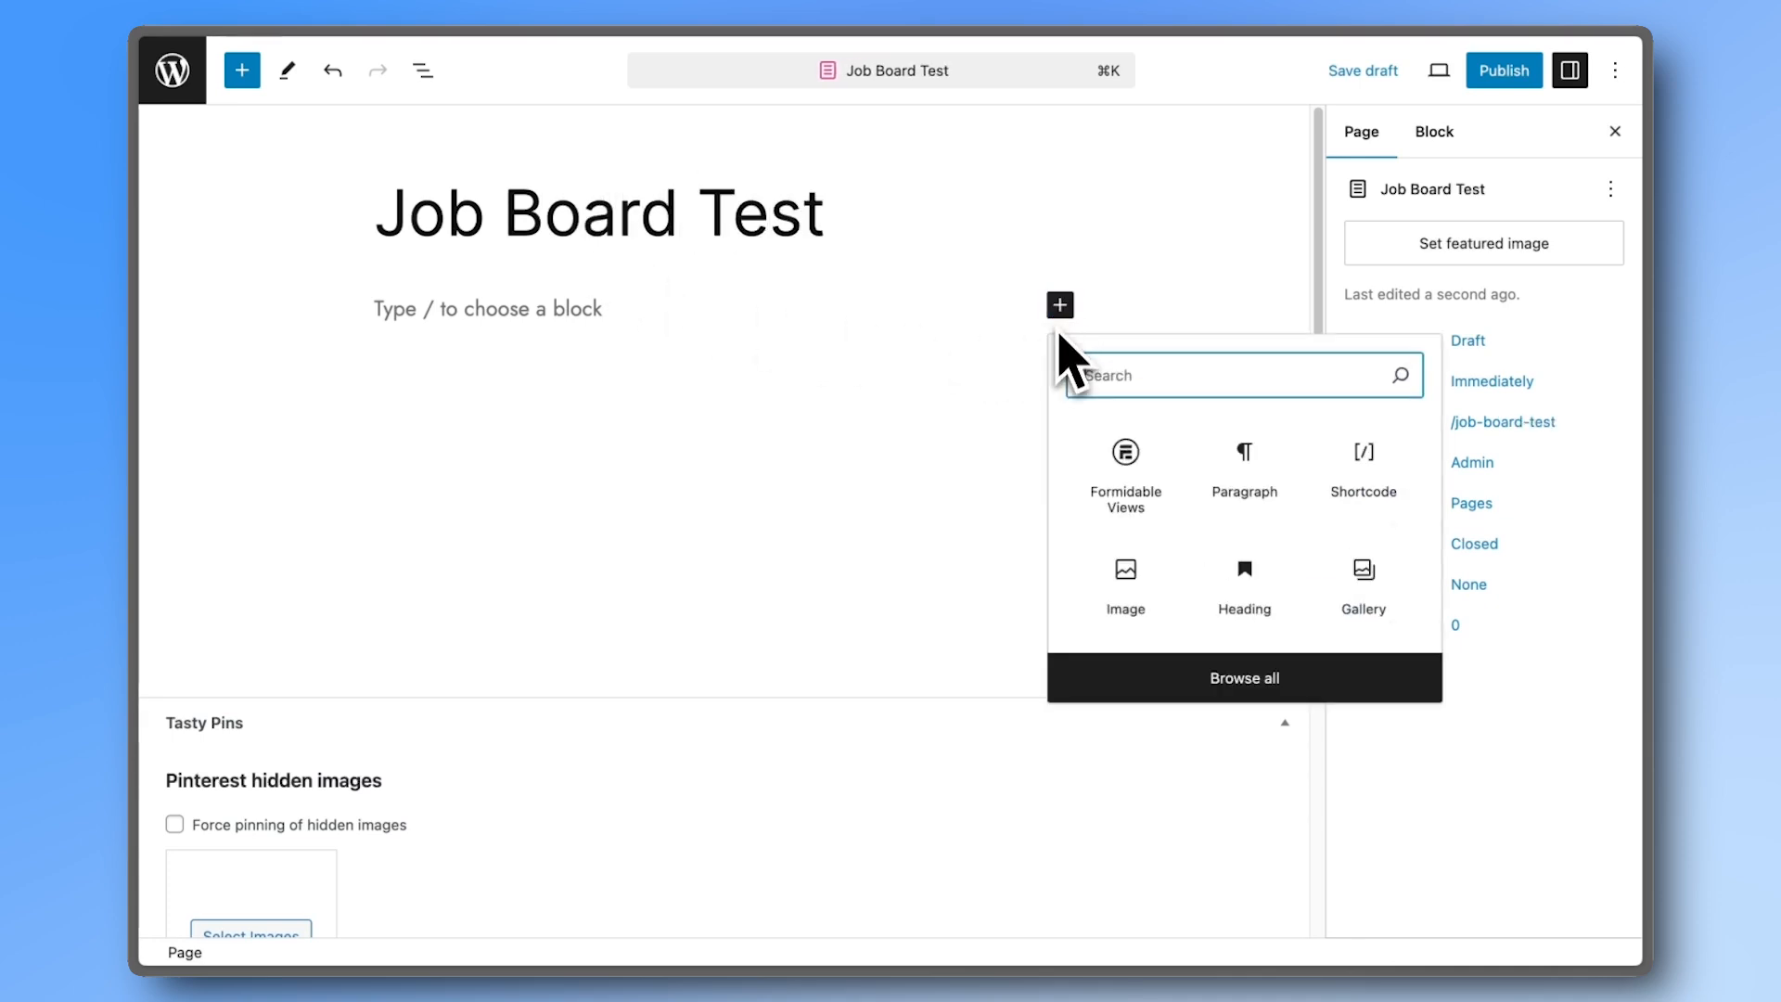
{"action": "left_click", "coordinate": [1126, 464]}
{"action": "left_click", "coordinate": [861, 541]}
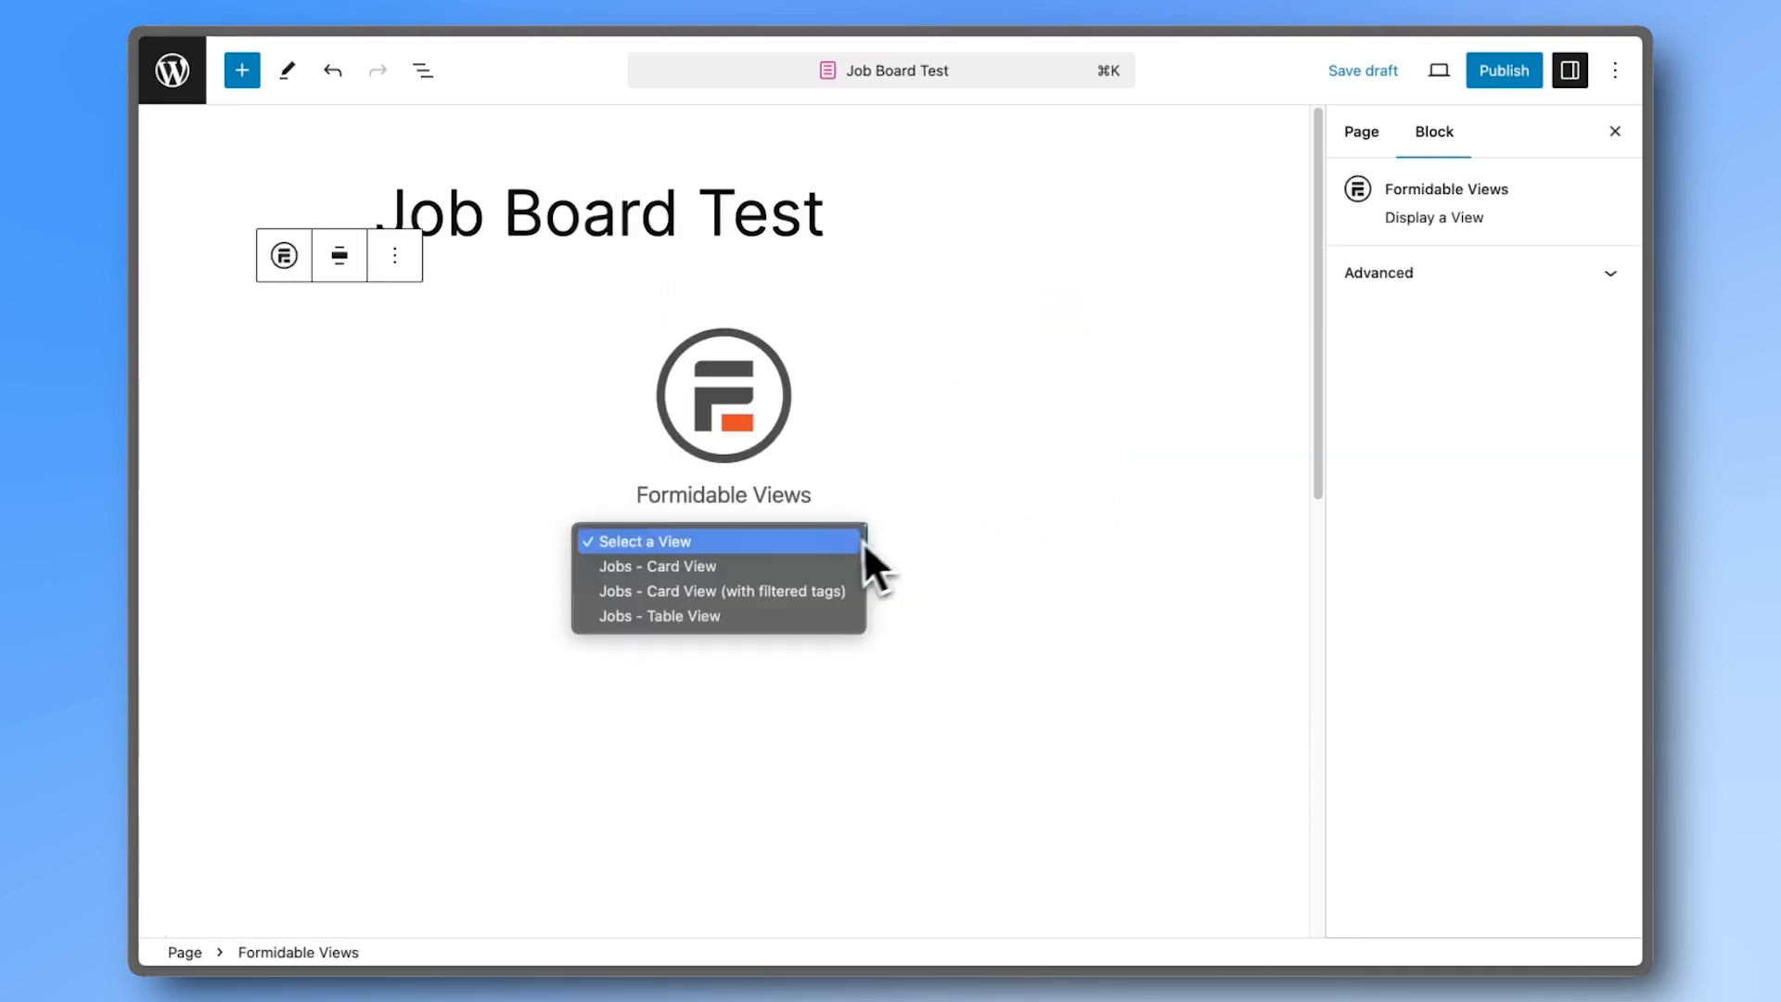
{"action": "left_click", "coordinate": [764, 594]}
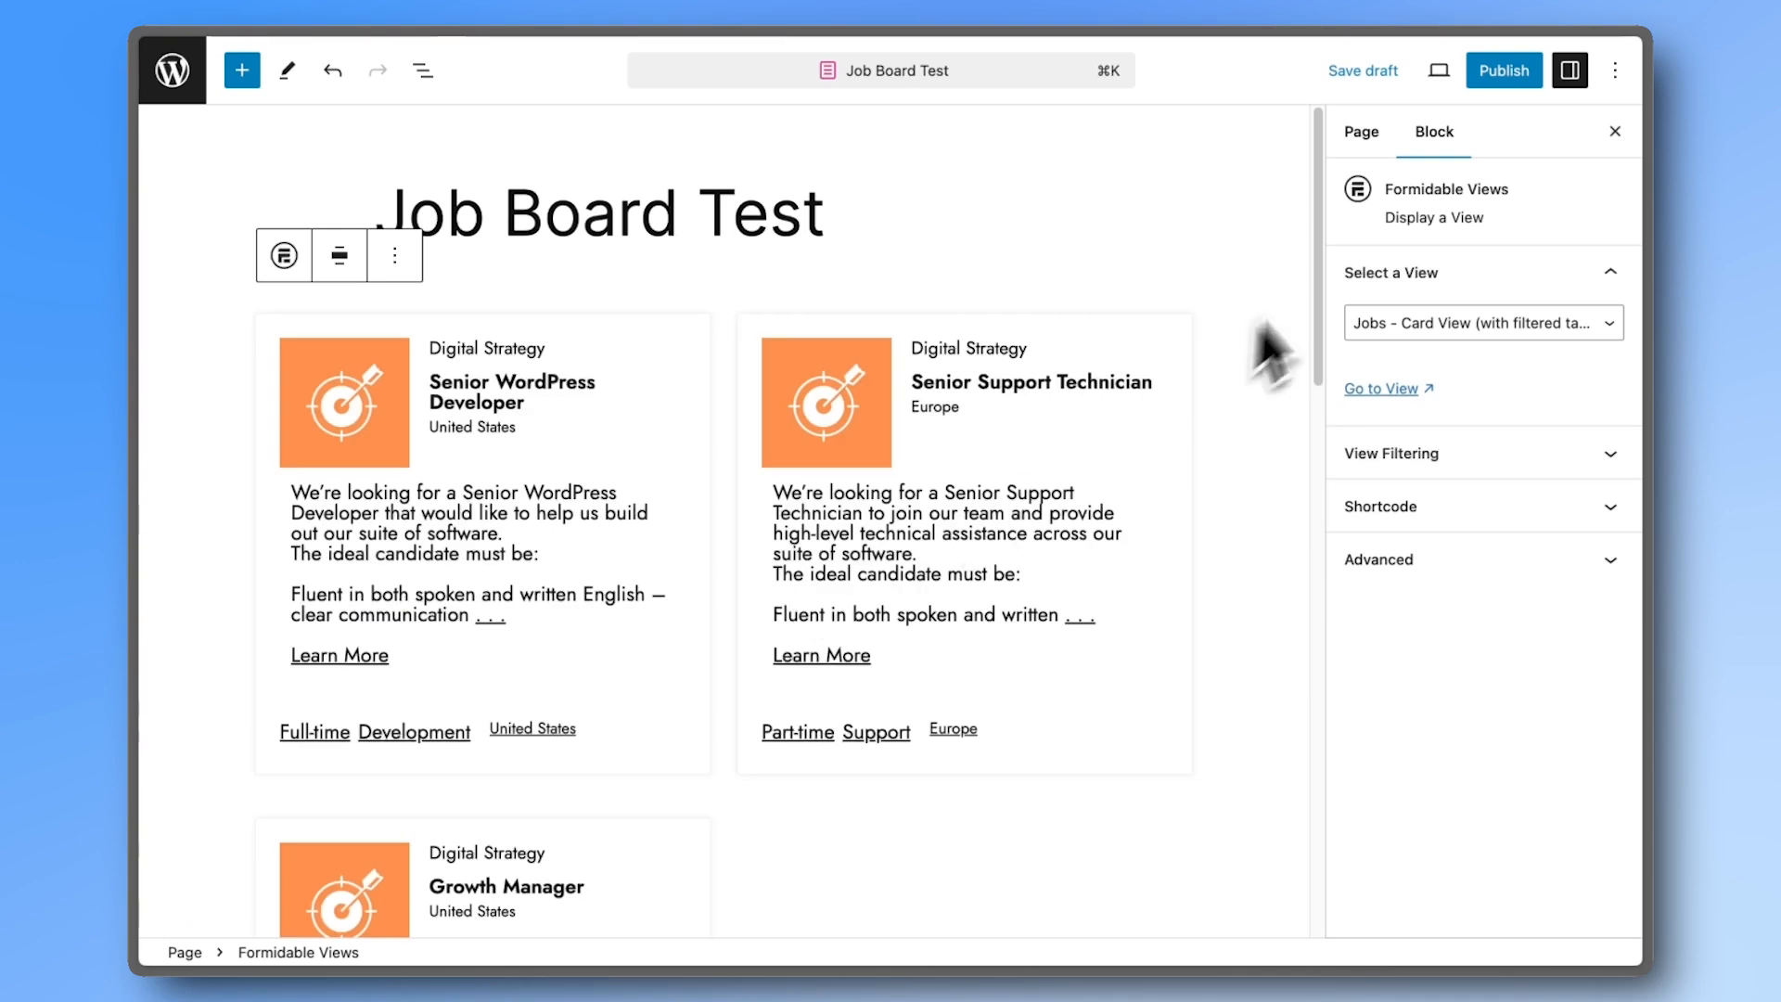
{"action": "left_click", "coordinate": [1501, 72]}
{"action": "left_click_drag", "start_coordinate": [767, 346], "coordinate": [1005, 350]}
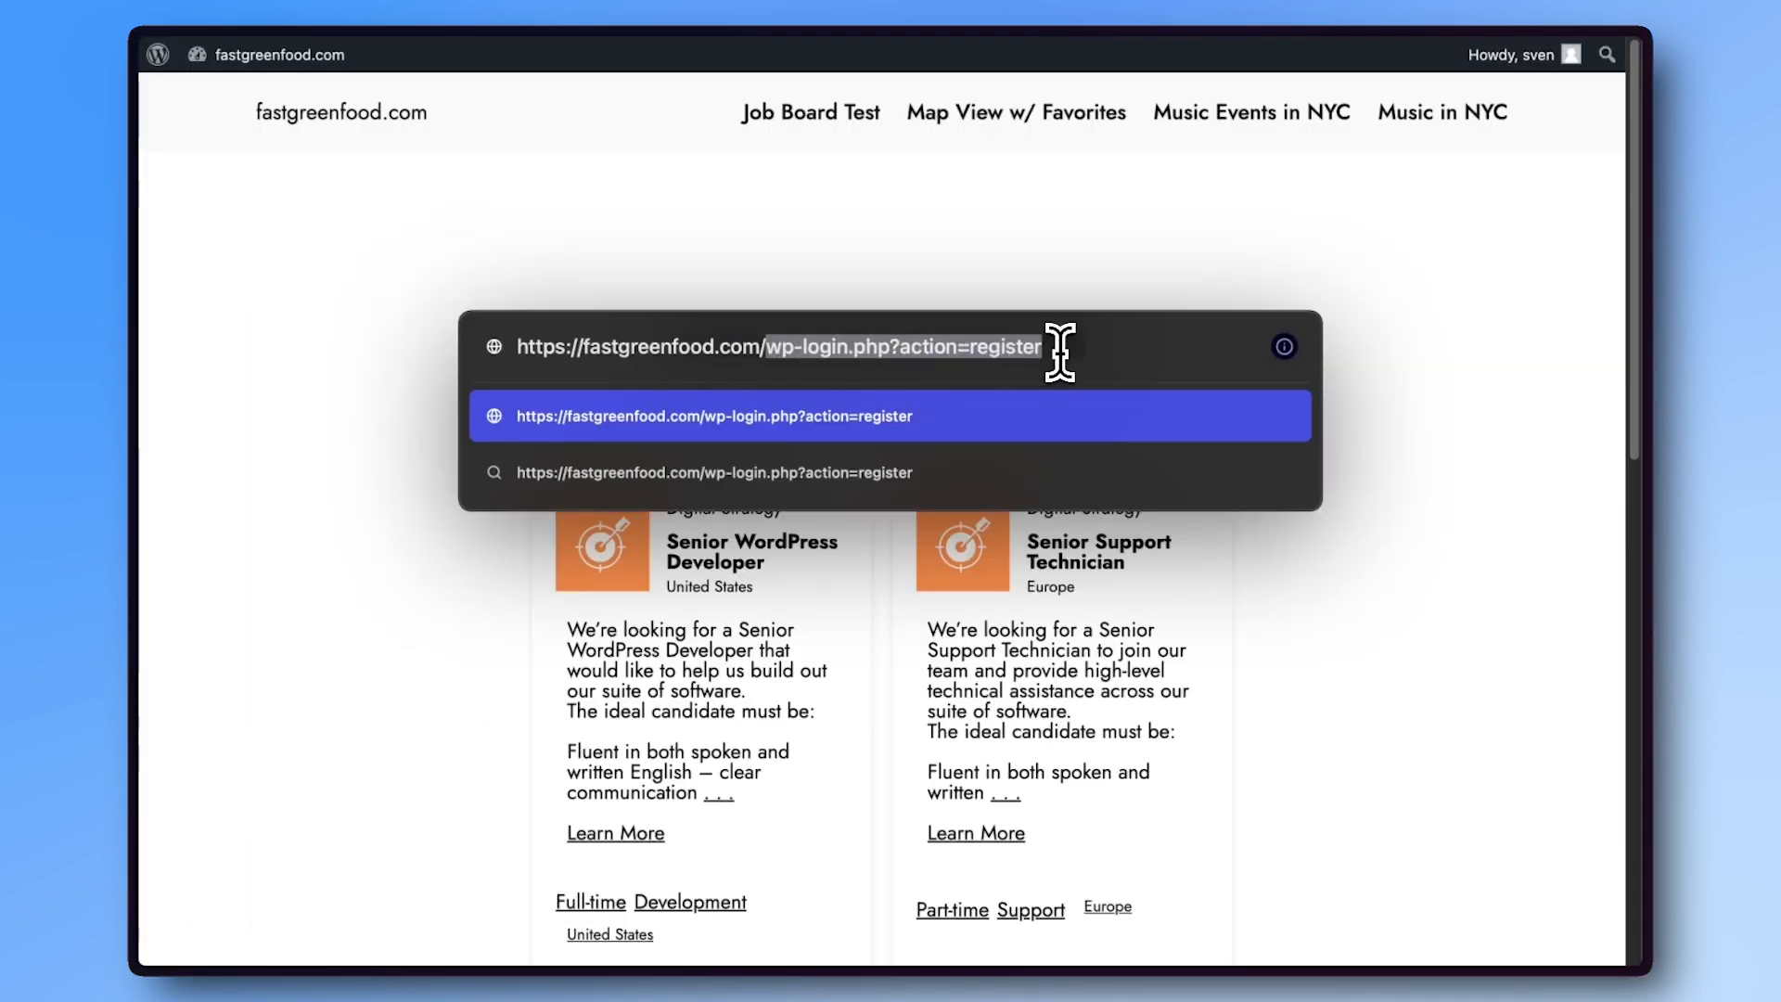
- Switch the site address from the registration page to wp-login.php to log in
{"action": "key", "text": "Return"}
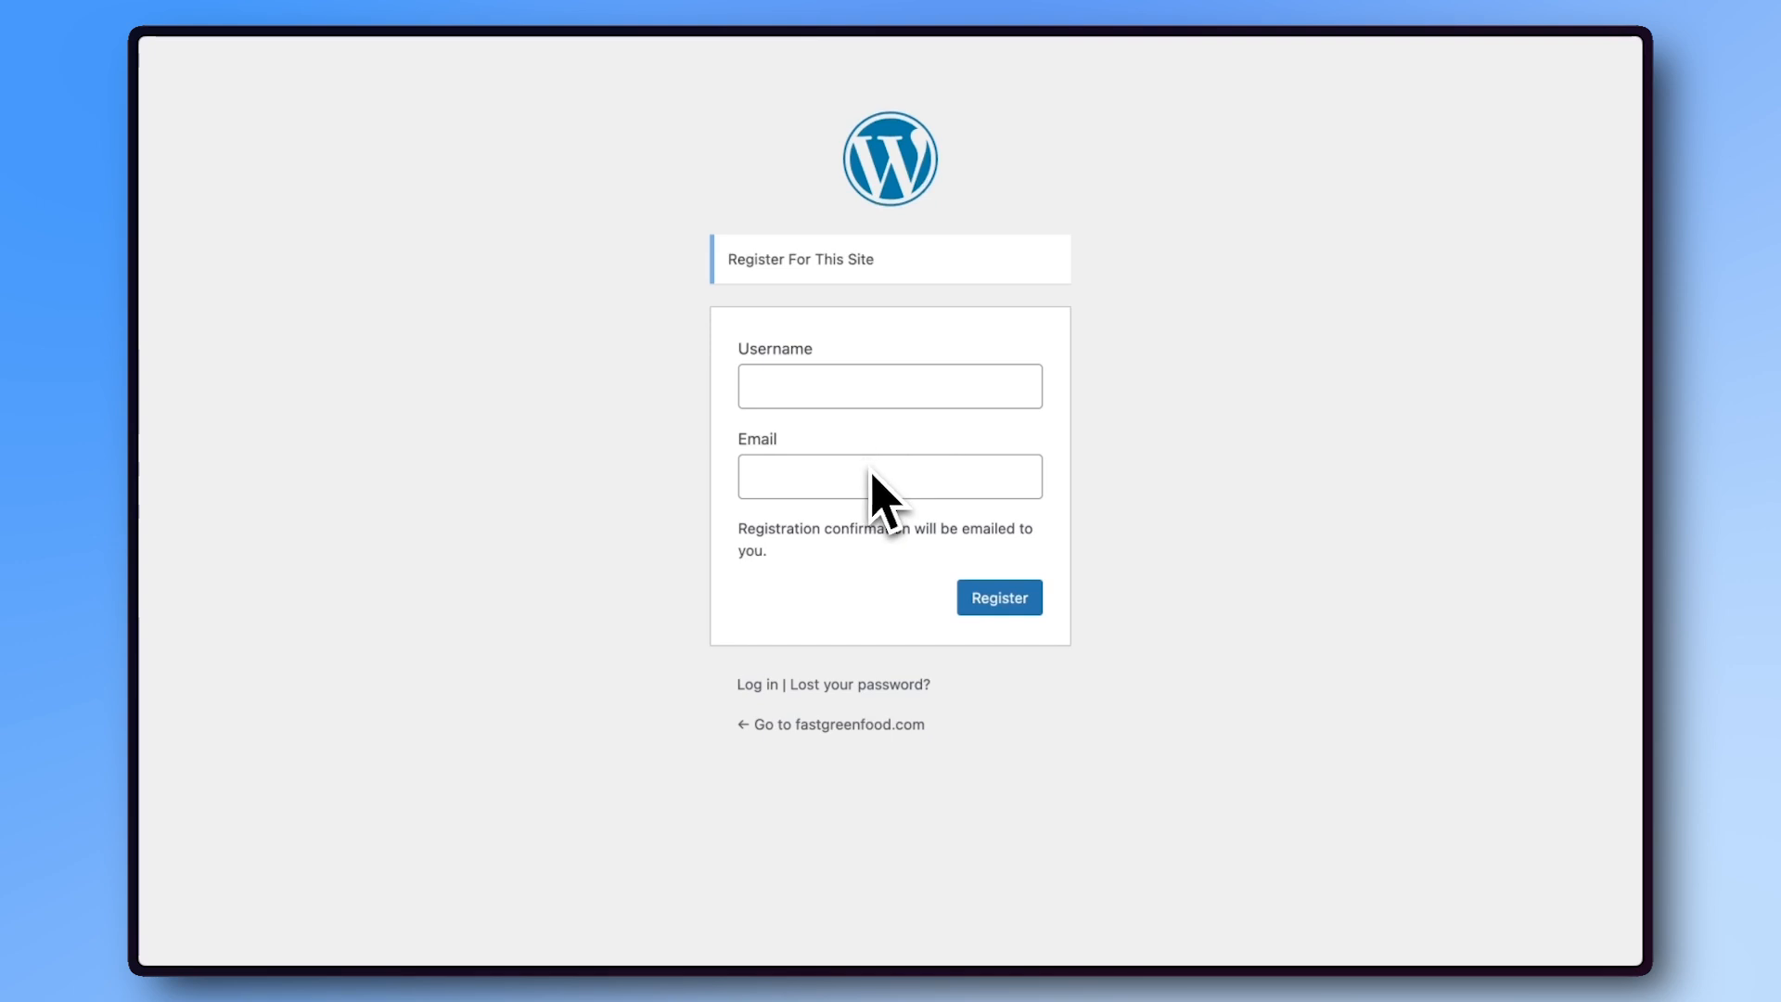
{"action": "key", "text": "super+l"}
{"action": "key", "text": "Right"}
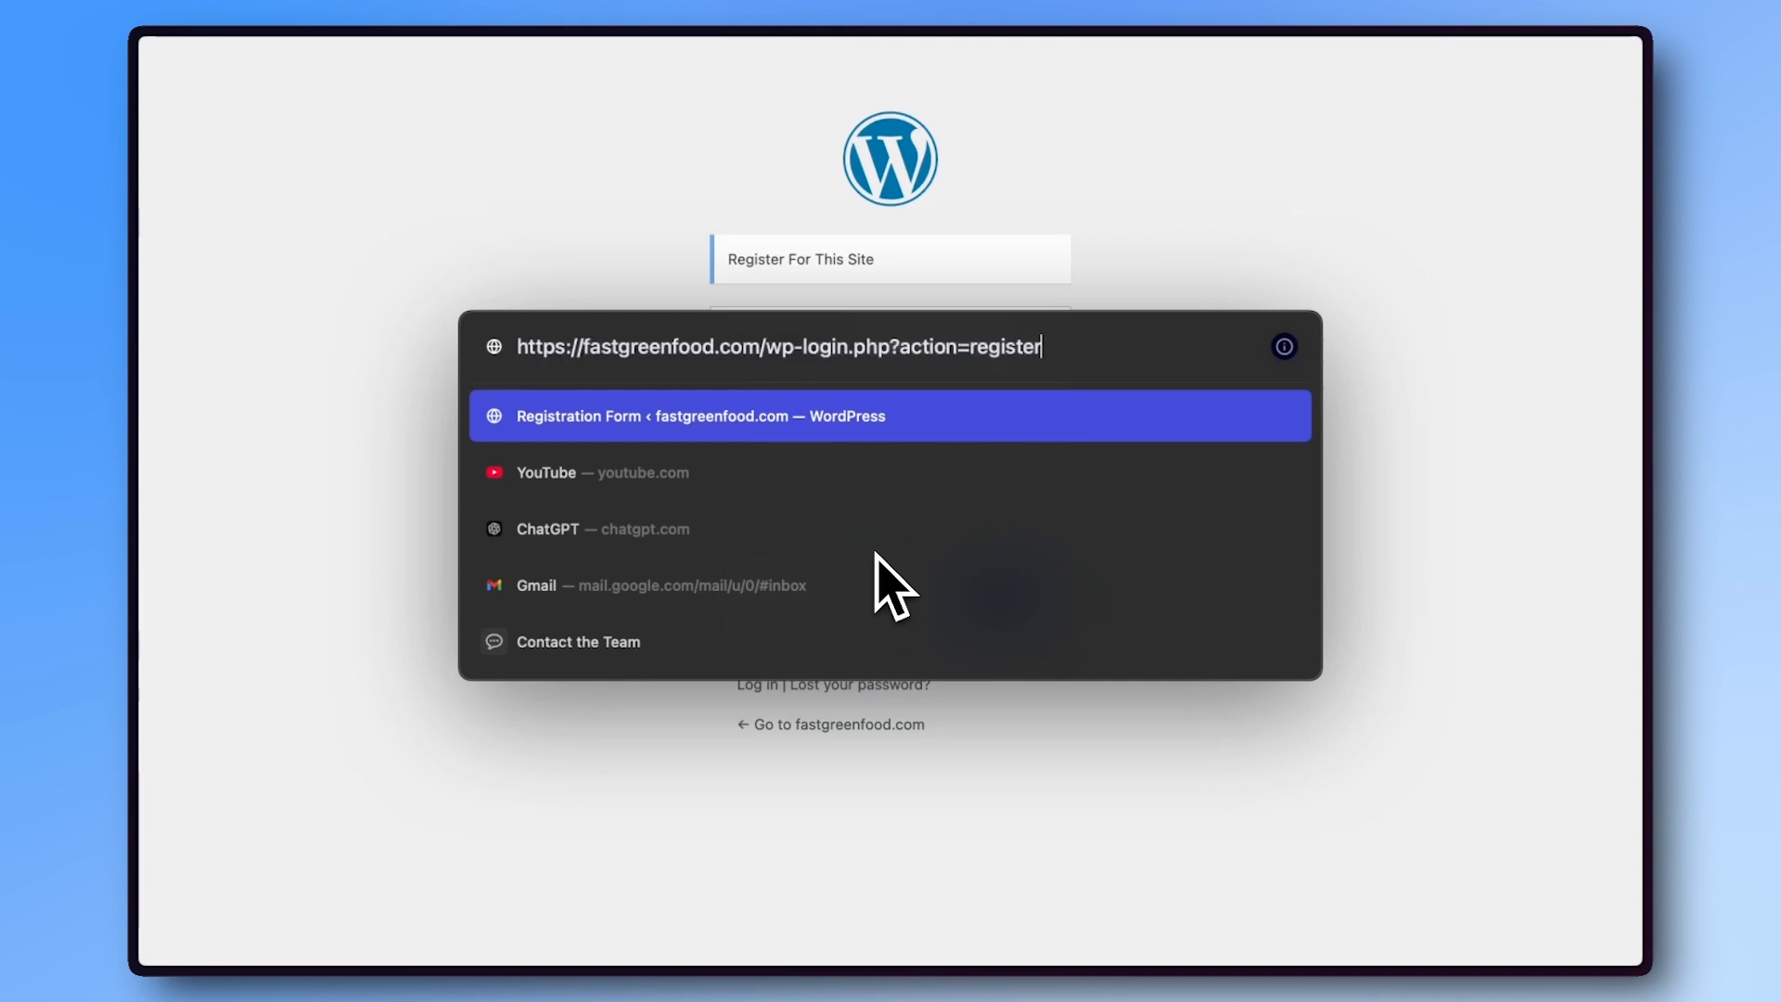
{"action": "key", "text": "BackSpace"}
{"action": "key", "text": "BackSpace"}
{"action": "key", "text": "BackSpace"}
{"action": "key", "text": "BackSpace"}
{"action": "key", "text": "BackSpace"}
{"action": "key", "text": "BackSpace"}
{"action": "key", "text": "BackSpace"}
{"action": "key", "text": "BackSpace"}
{"action": "key", "text": "BackSpace"}
{"action": "key", "text": "BackSpace"}
{"action": "key", "text": "BackSpace"}
{"action": "key", "text": "BackSpace"}
{"action": "key", "text": "BackSpace"}
{"action": "key", "text": "BackSpace"}
{"action": "key", "text": "BackSpace"}
{"action": "key", "text": "BackSpace"}
{"action": "key", "text": "BackSpace"}
{"action": "key", "text": "BackSpace"}
{"action": "key", "text": "BackSpace"}
{"action": "key", "text": "BackSpace"}
{"action": "type", "text": "logi"}
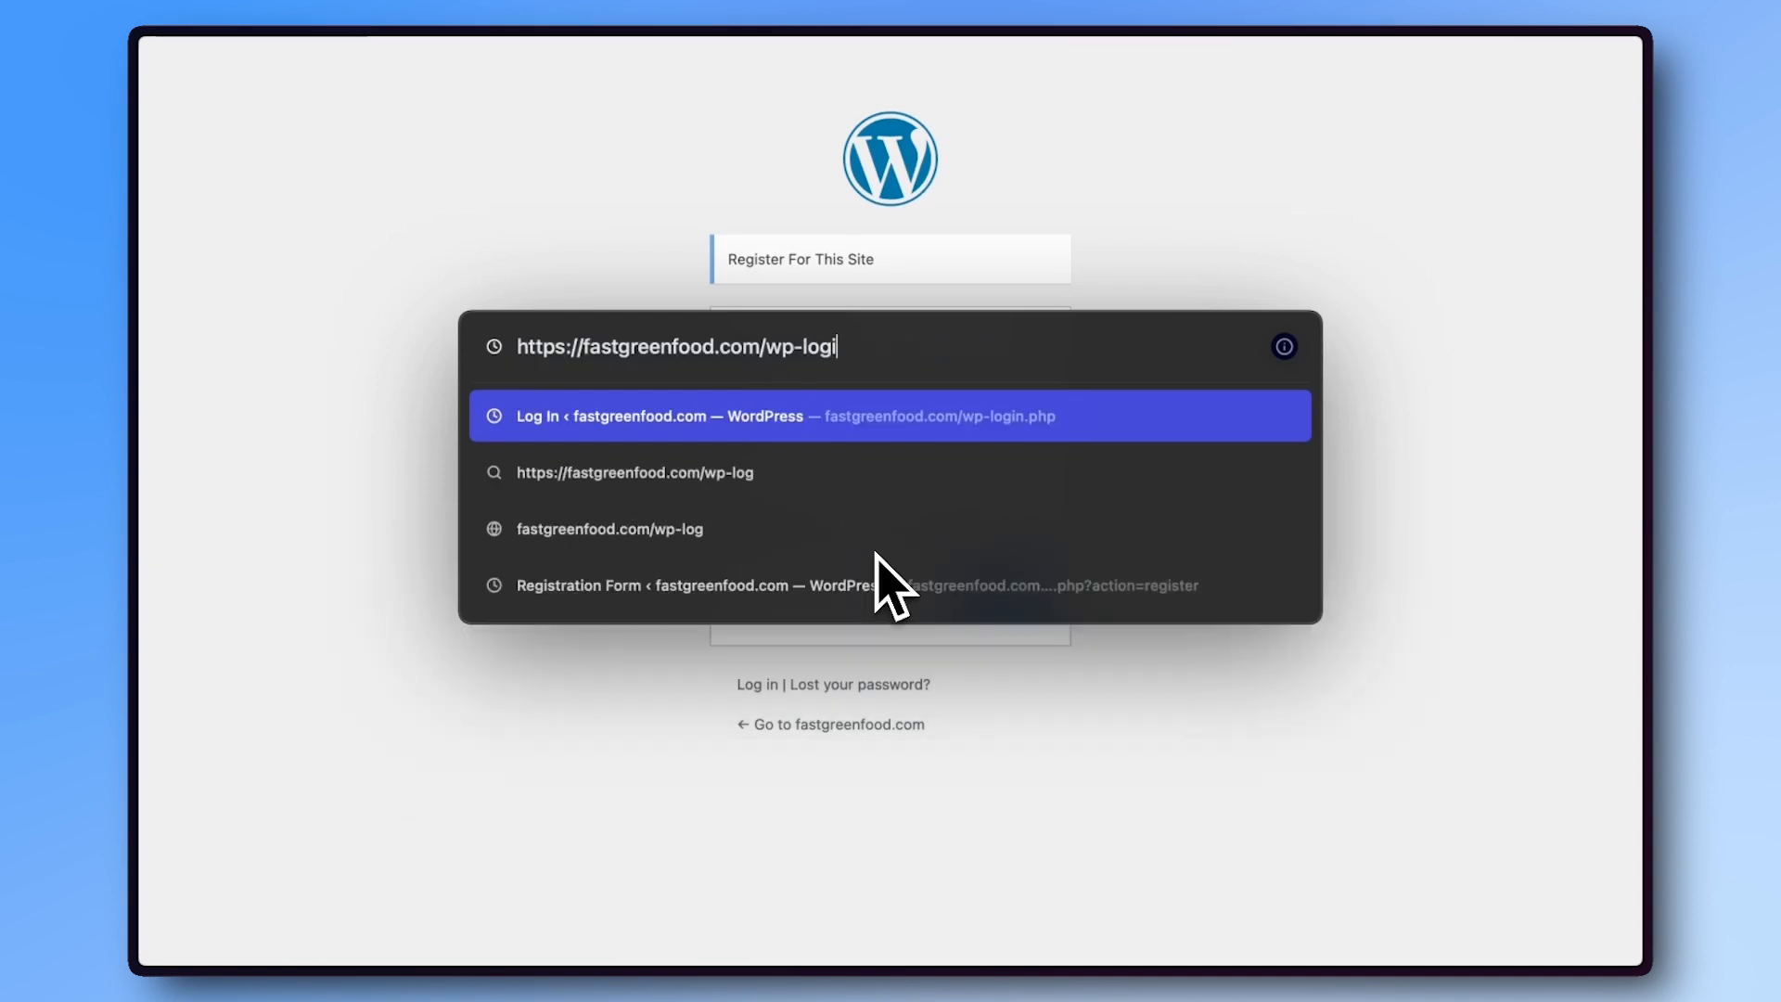
{"action": "key", "text": "Return"}
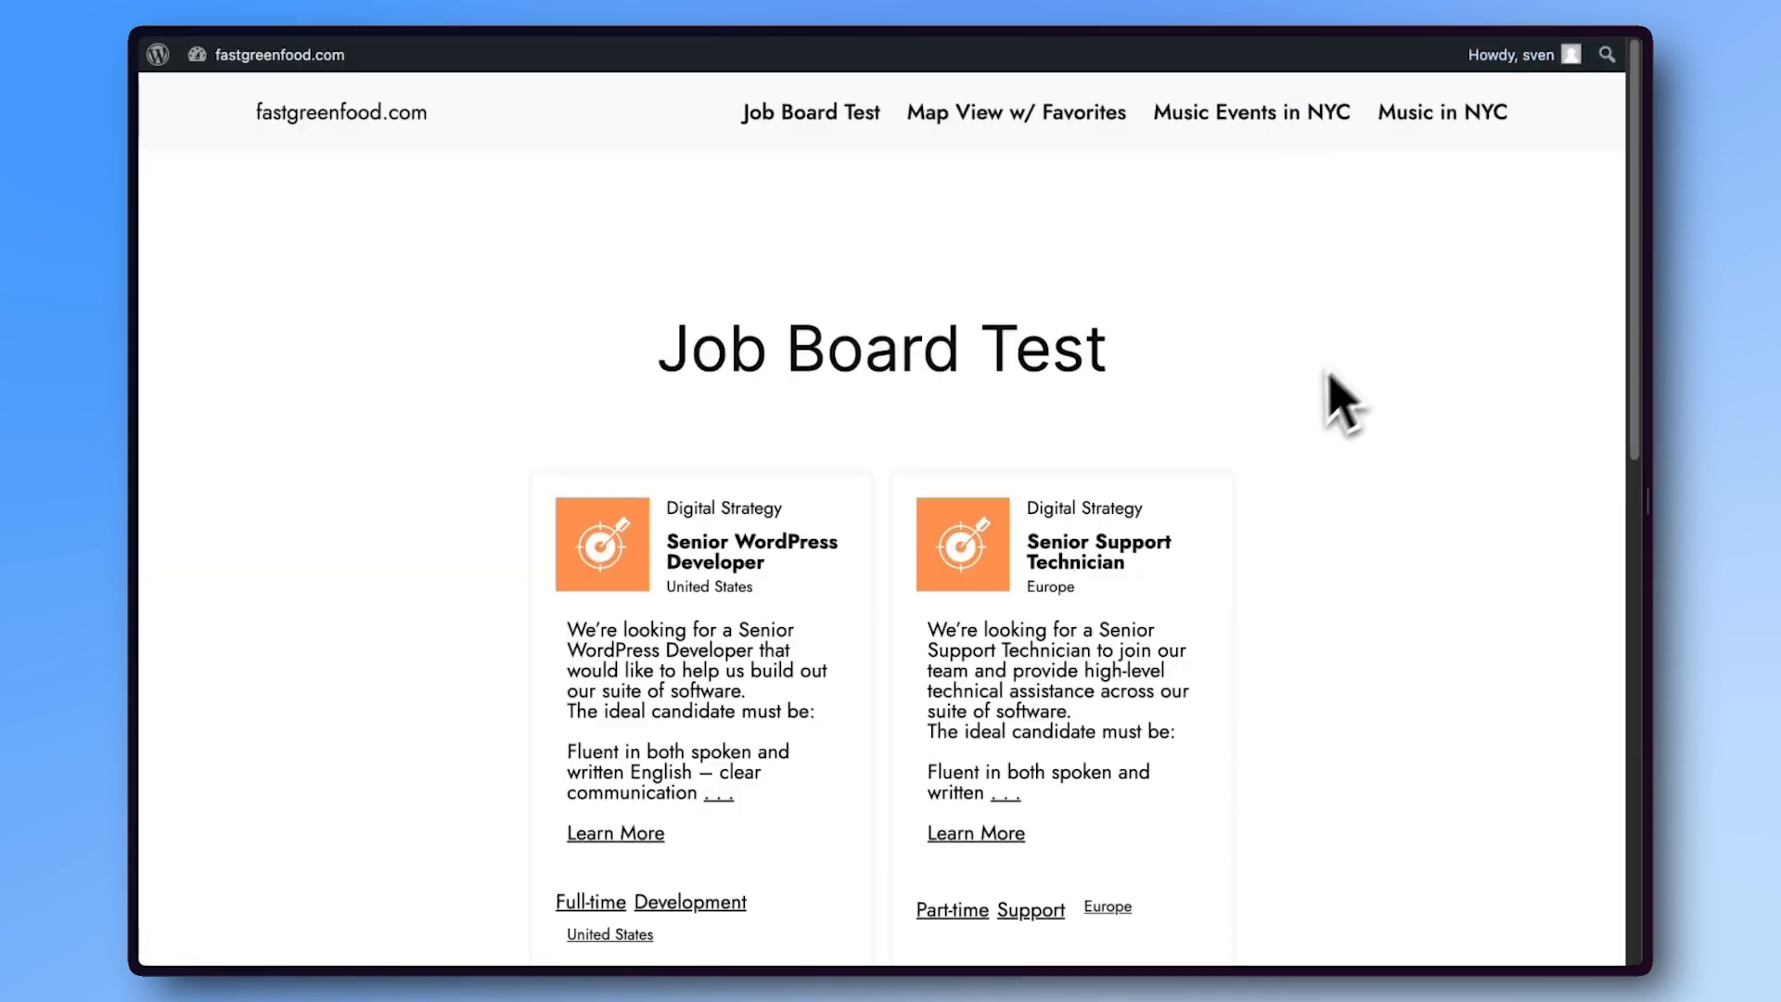
- Add the Senior Support Technician job to favorites from its details page
{"action": "scroll", "coordinate": [1181, 585], "scroll_direction": "down", "scroll_amount": 3}
{"action": "left_click", "coordinate": [1000, 625]}
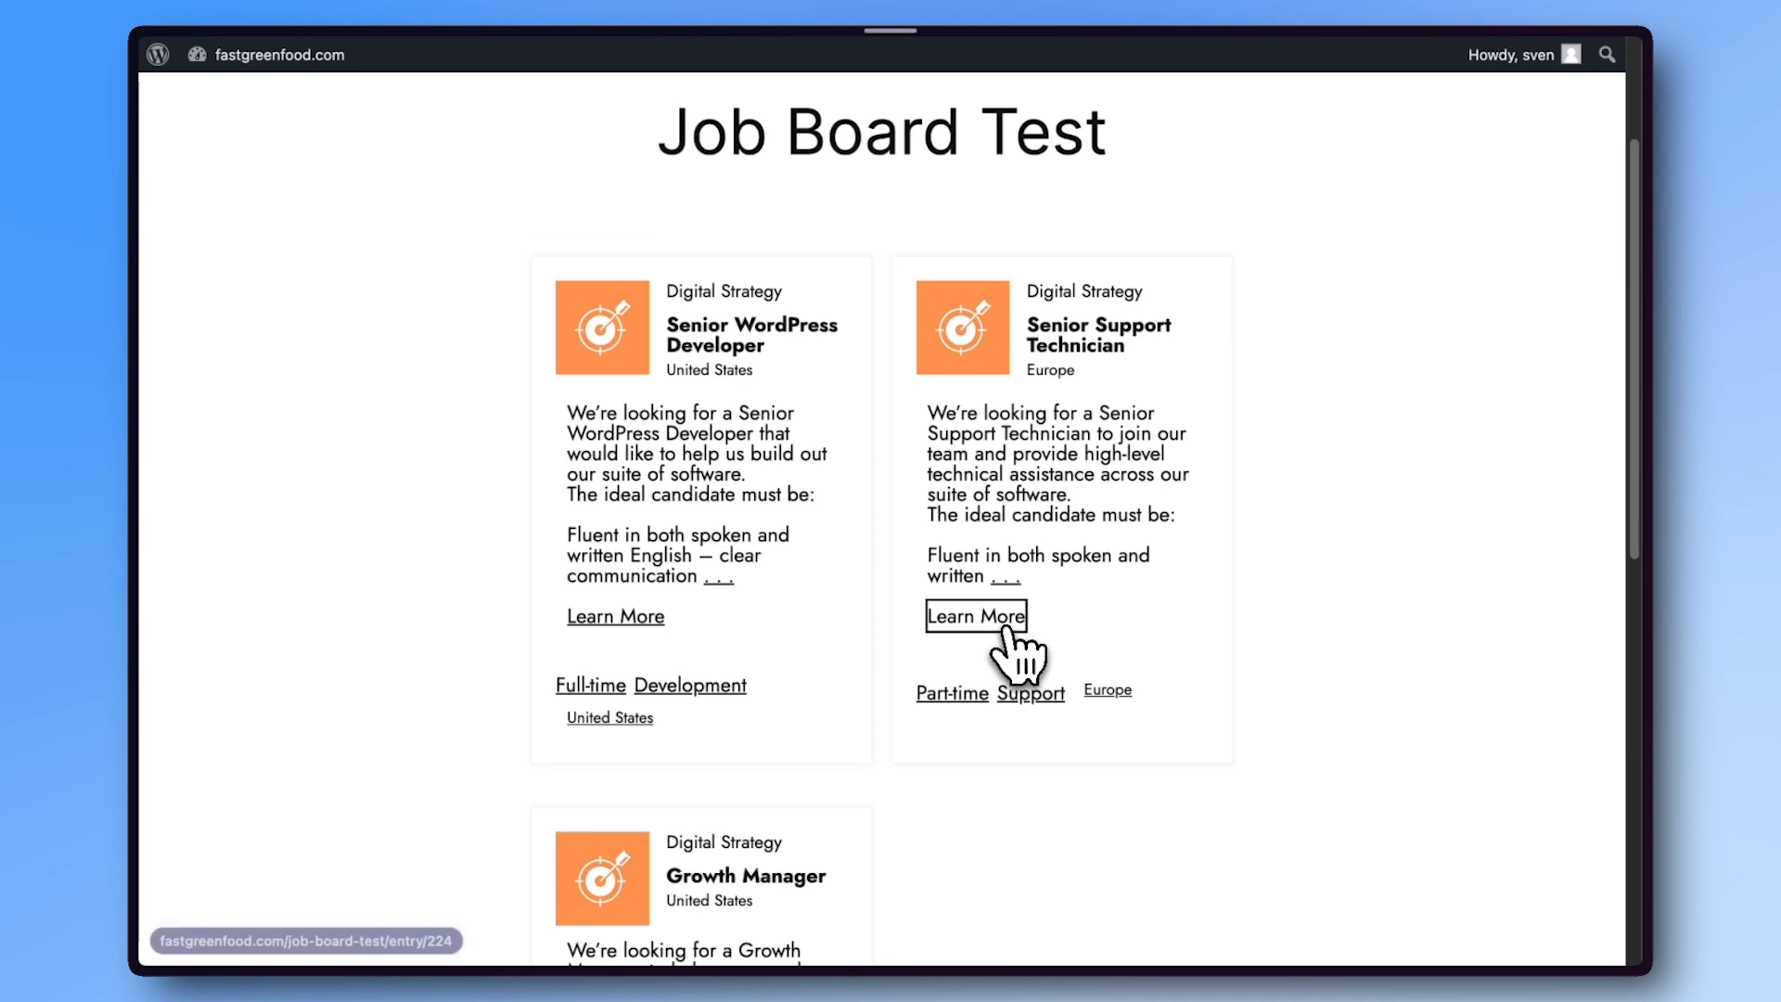
{"action": "scroll", "coordinate": [1021, 660], "scroll_direction": "down", "scroll_amount": 7}
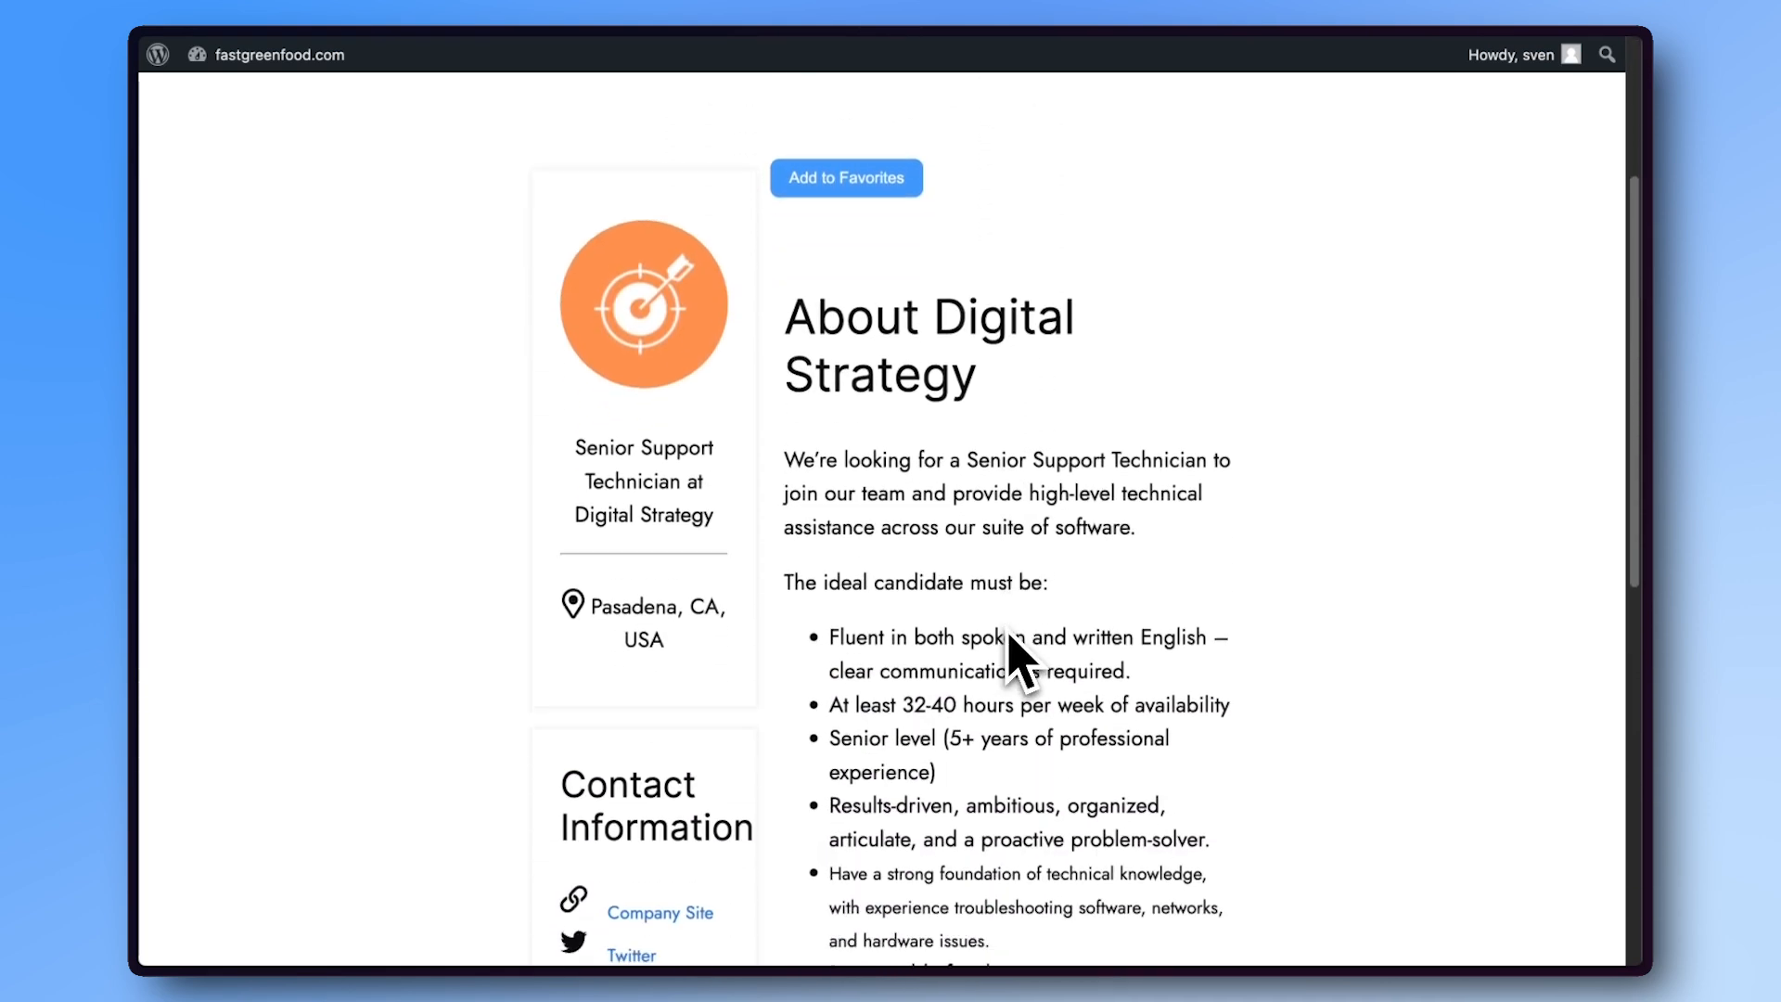
{"action": "scroll", "coordinate": [1020, 658], "scroll_direction": "up", "scroll_amount": 6}
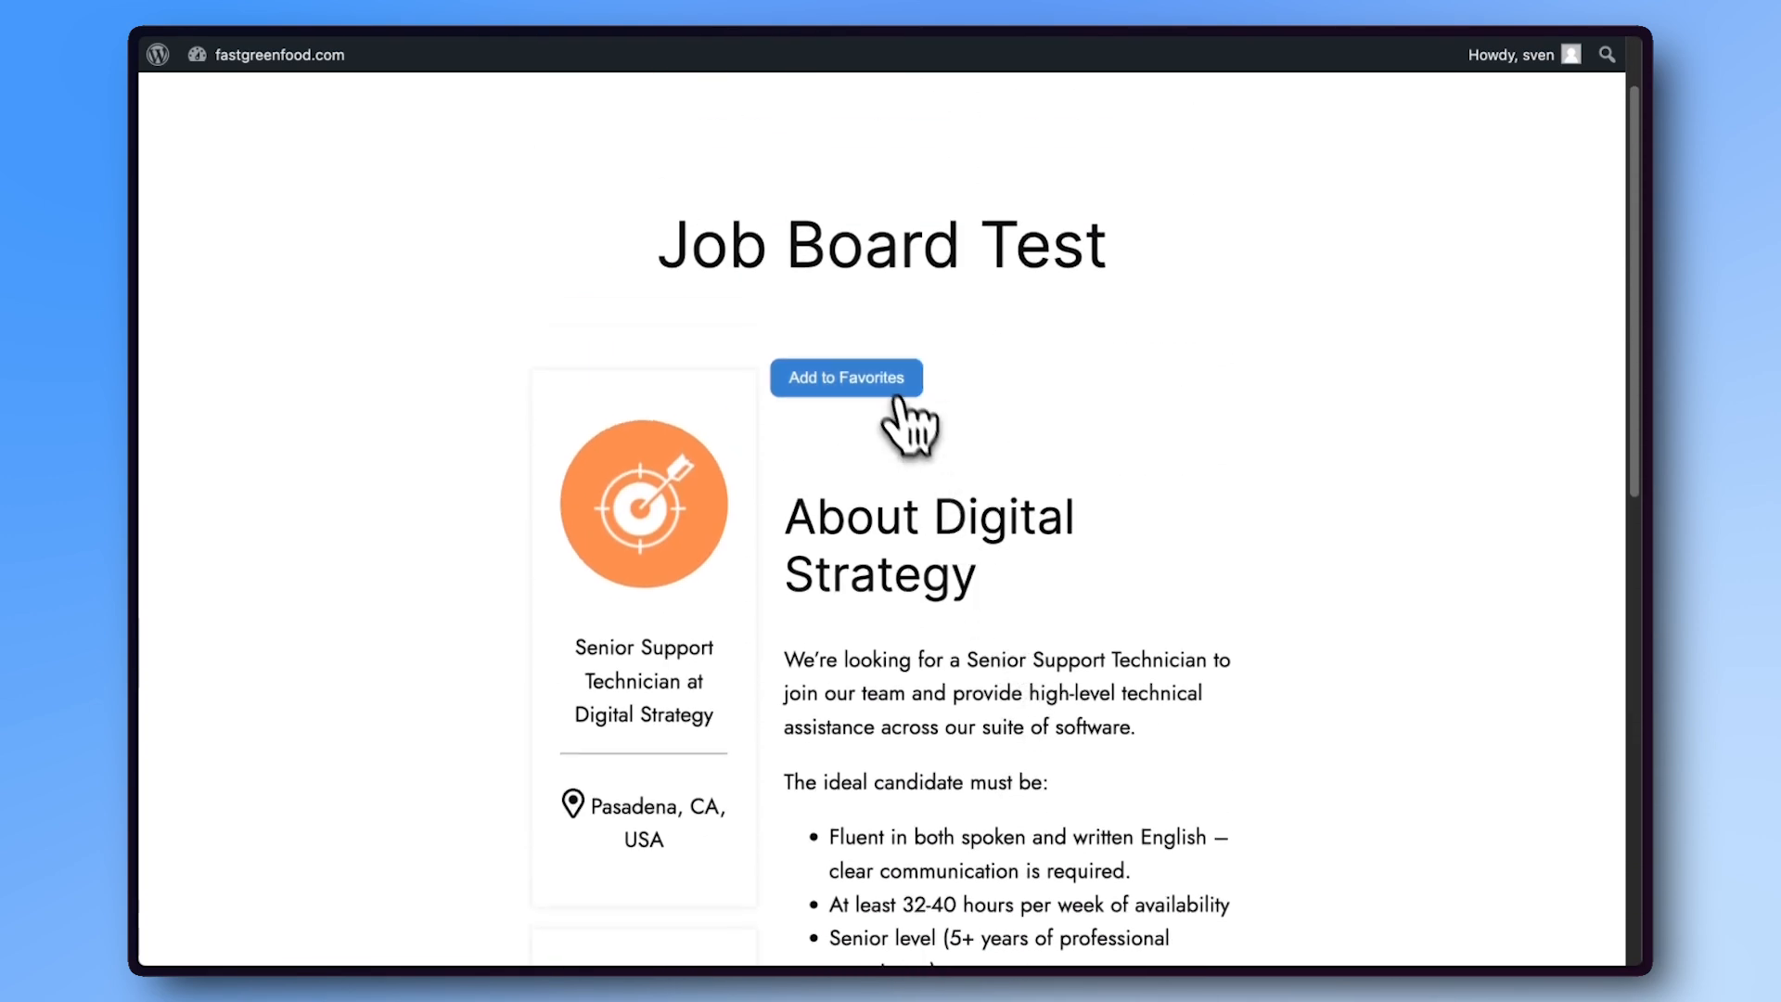
{"action": "left_click", "coordinate": [891, 408]}
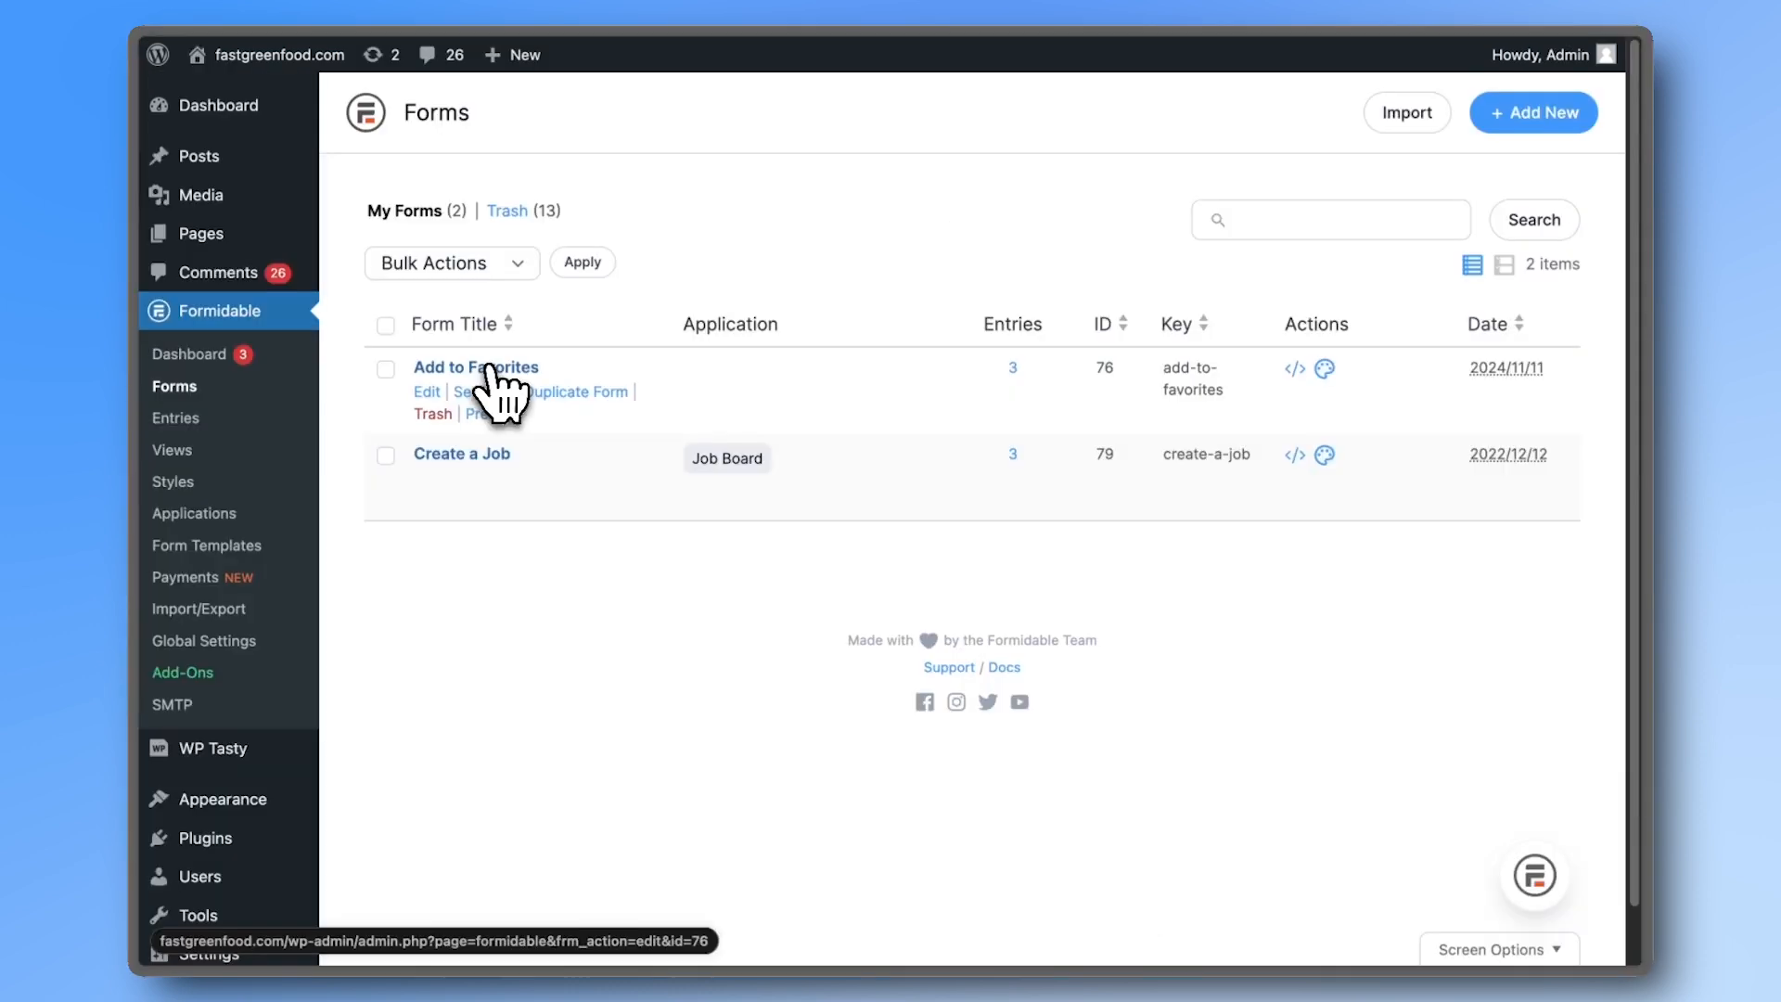
- From the Add to Favorites form's Views, create a Grid view renamed to Favorites List
{"action": "left_click", "coordinate": [492, 369]}
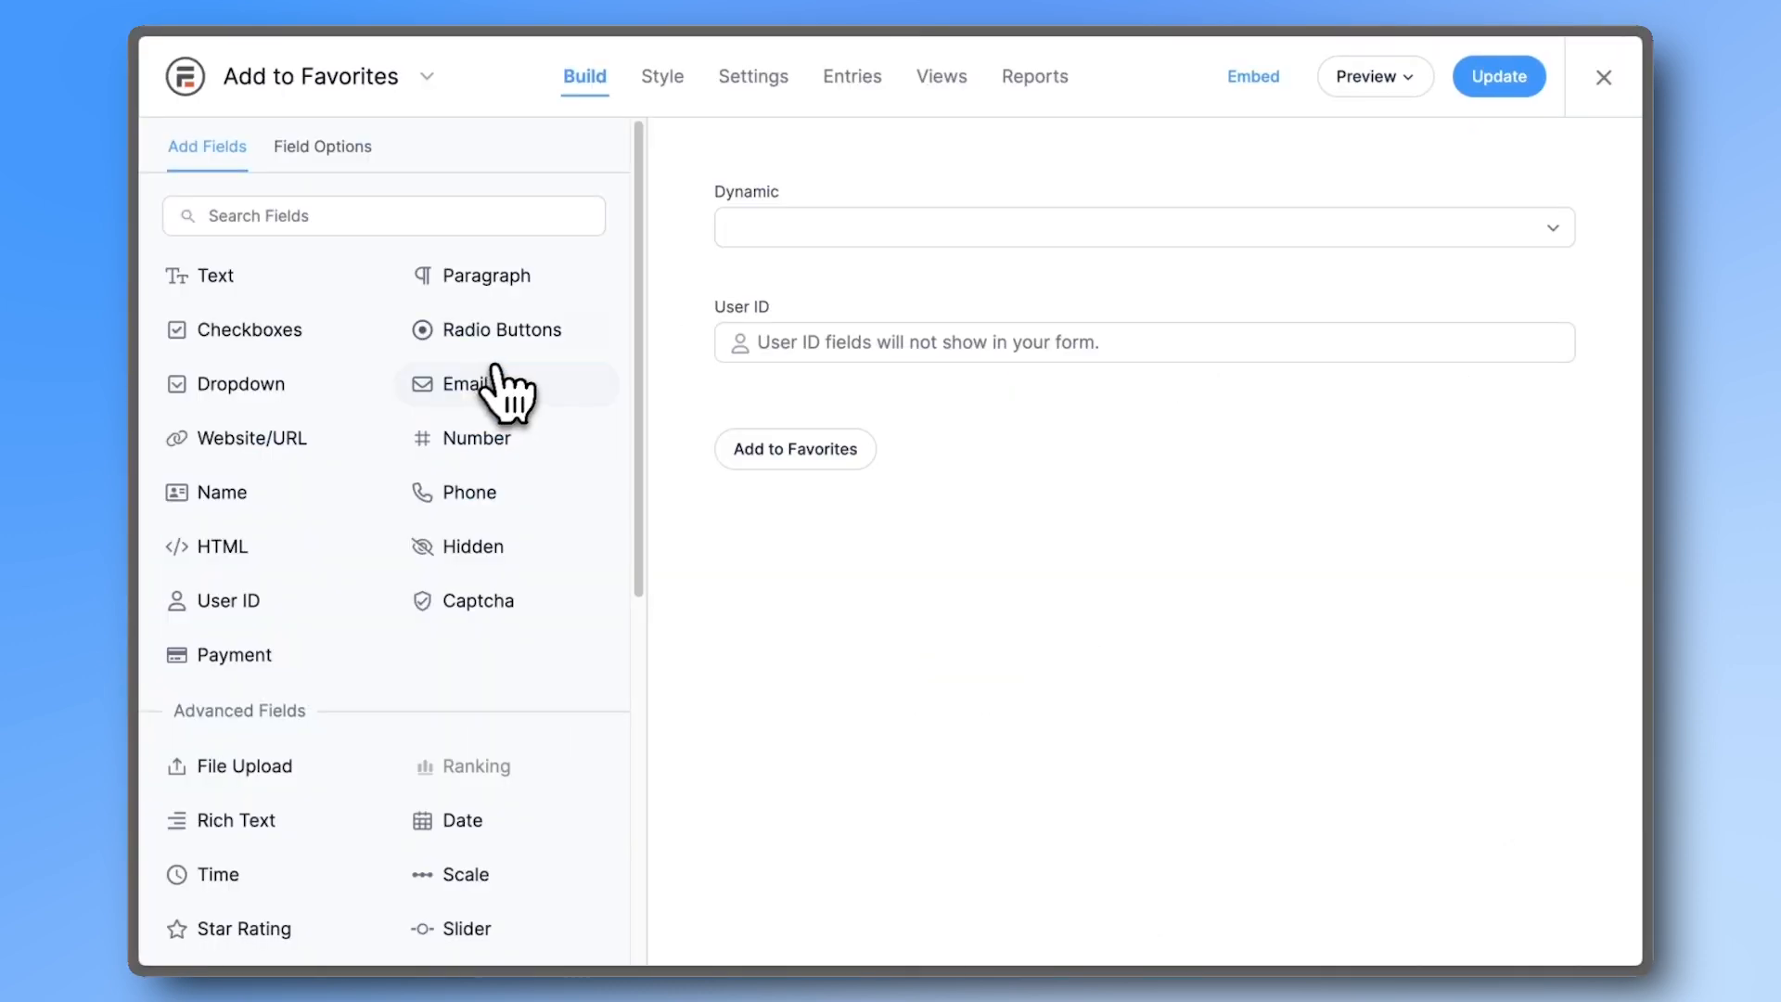
{"action": "left_click", "coordinate": [933, 88]}
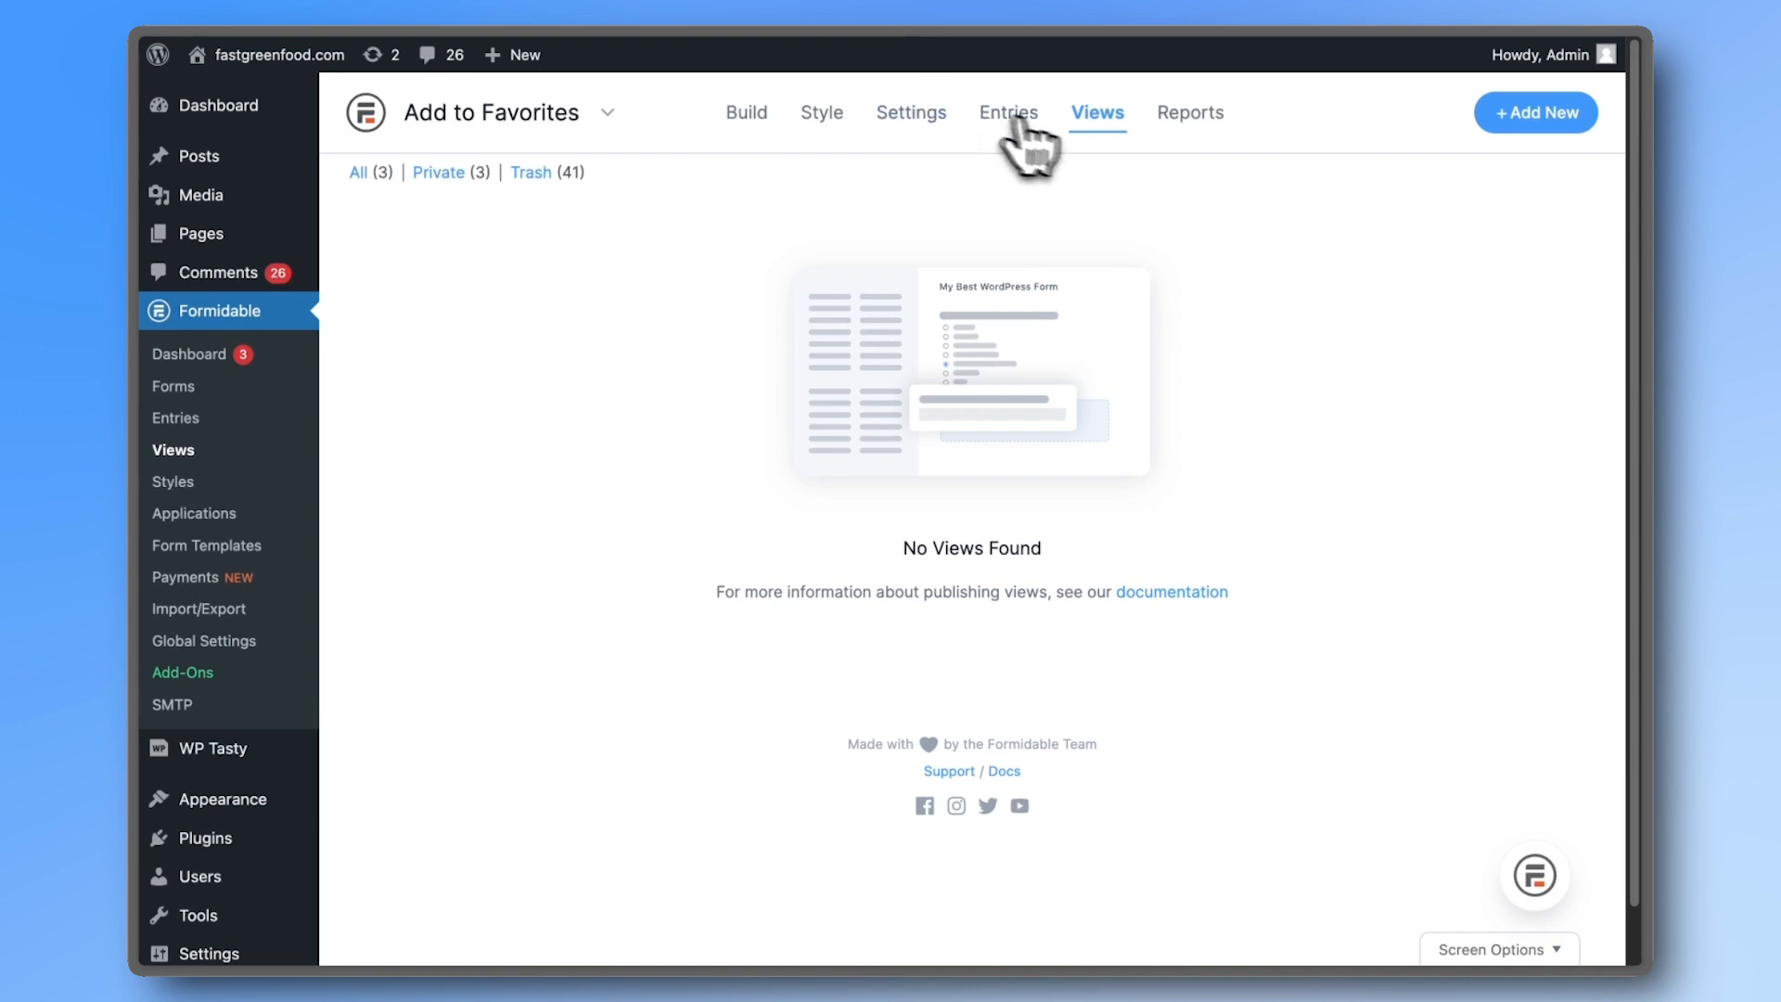
{"action": "left_click", "coordinate": [1484, 117]}
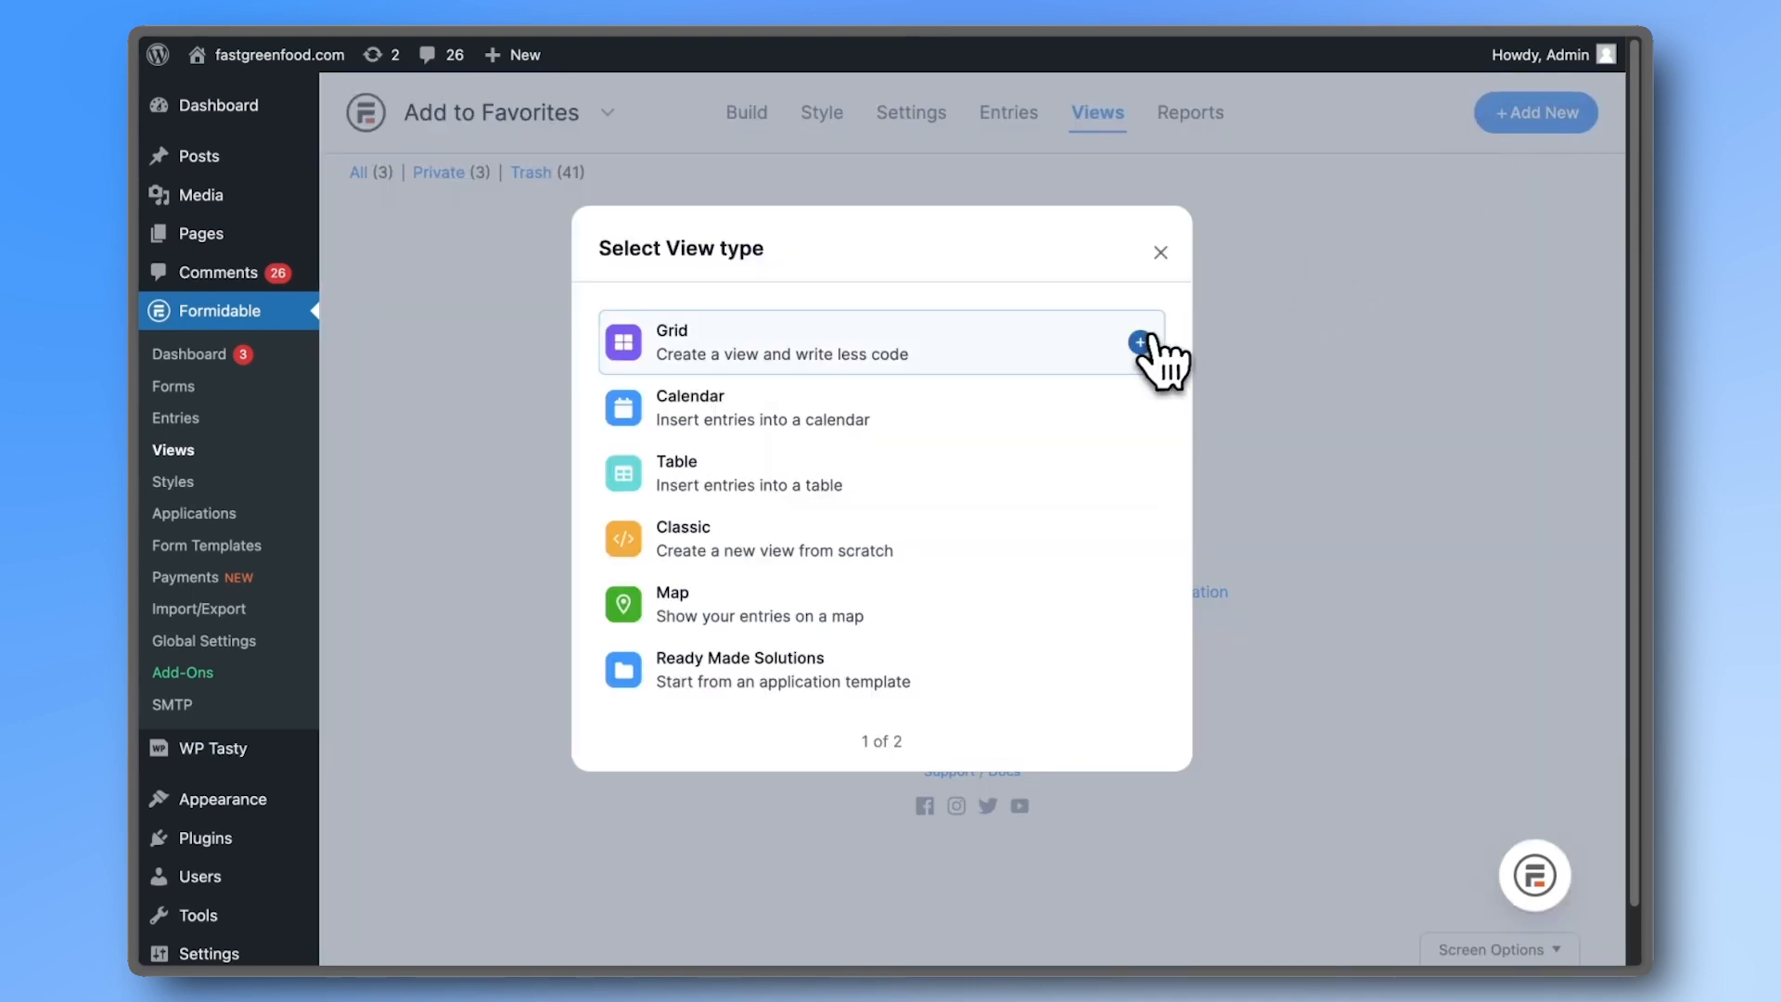
{"action": "left_click", "coordinate": [1152, 343]}
{"action": "key", "text": "BackSpace"}
{"action": "key", "text": "BackSpace"}
{"action": "key", "text": "BackSpace"}
{"action": "key", "text": "BackSpace"}
{"action": "key", "text": "BackSpace"}
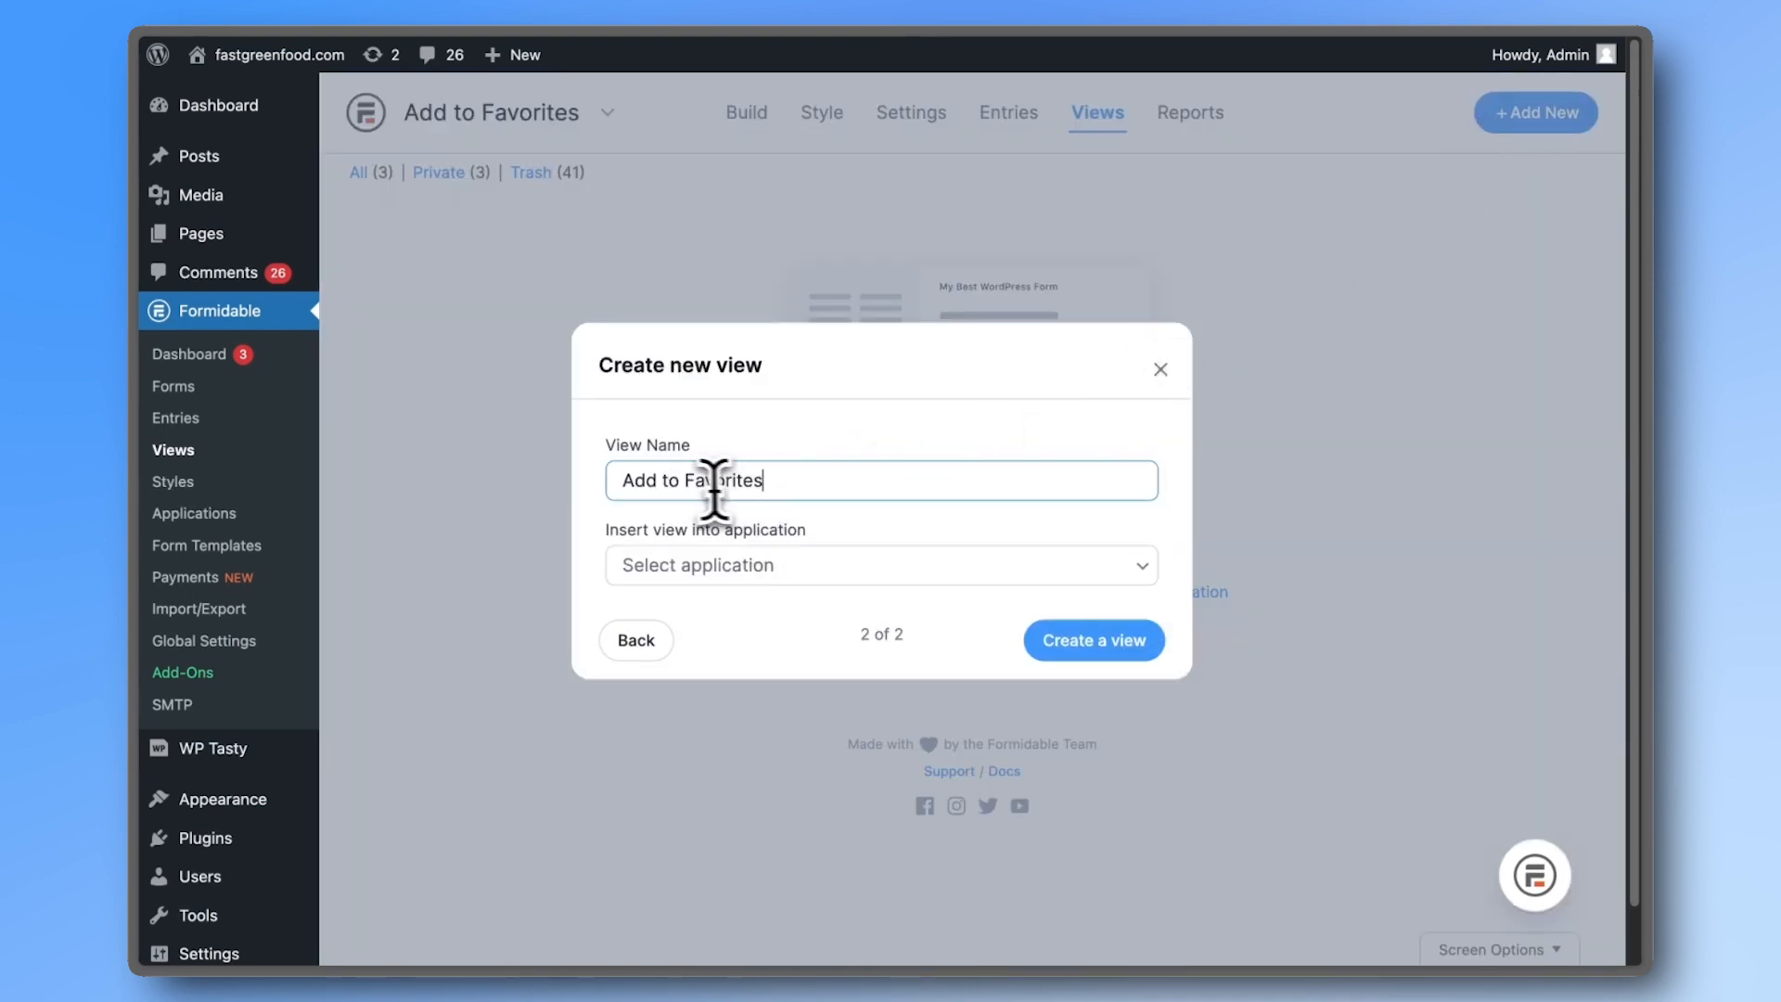
{"action": "type", "text": "List"}
{"action": "left_click", "coordinate": [1043, 645]}
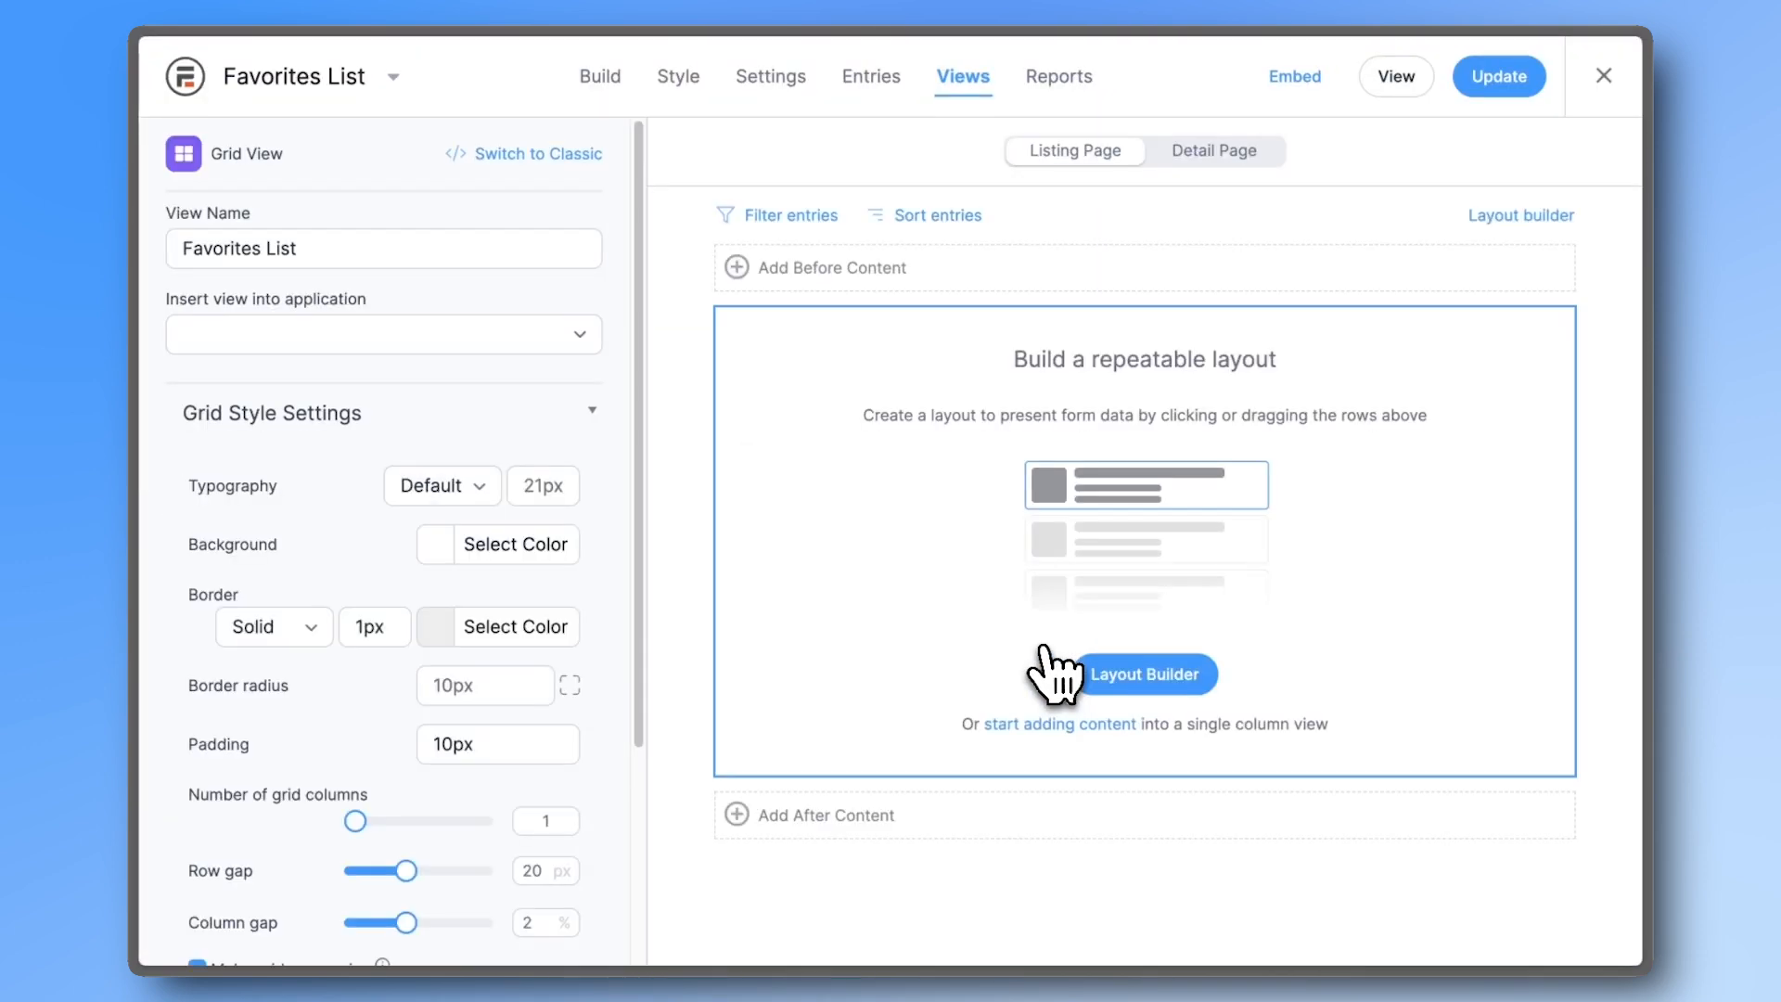
- Filter the view to User ID equals current_user and start a single-column row layout
{"action": "left_click", "coordinate": [816, 219]}
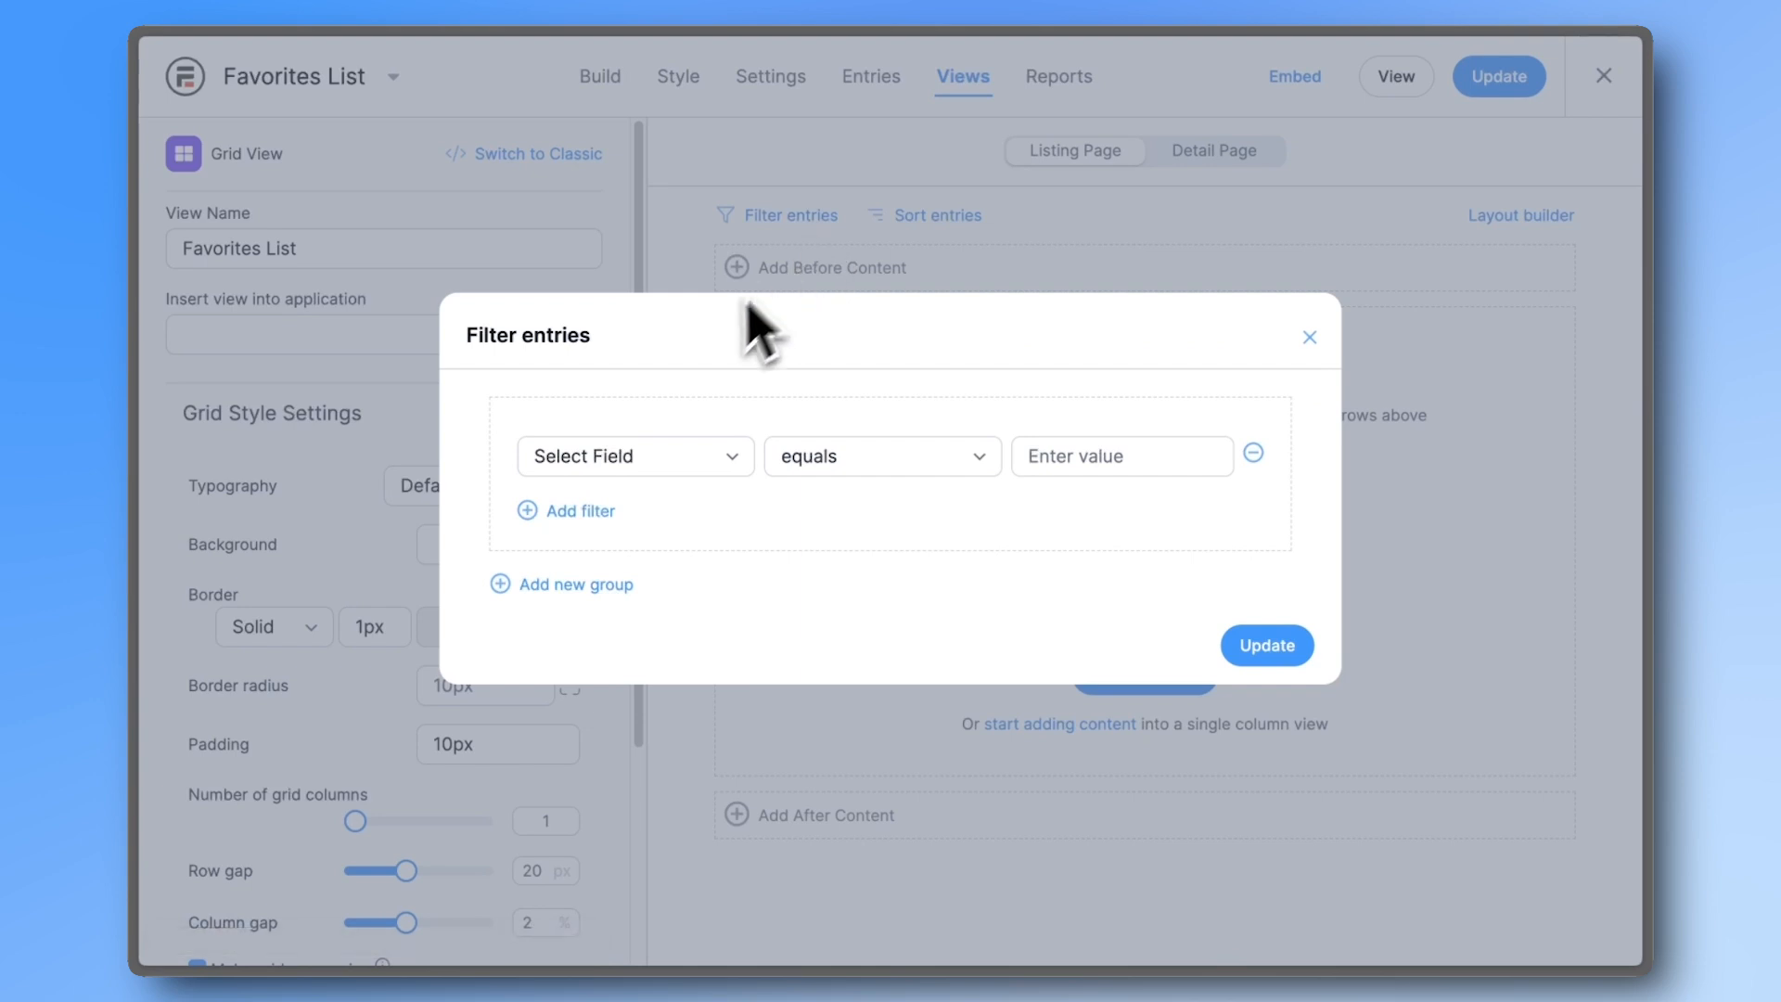
{"action": "left_click", "coordinate": [631, 458]}
{"action": "left_click", "coordinate": [598, 717]}
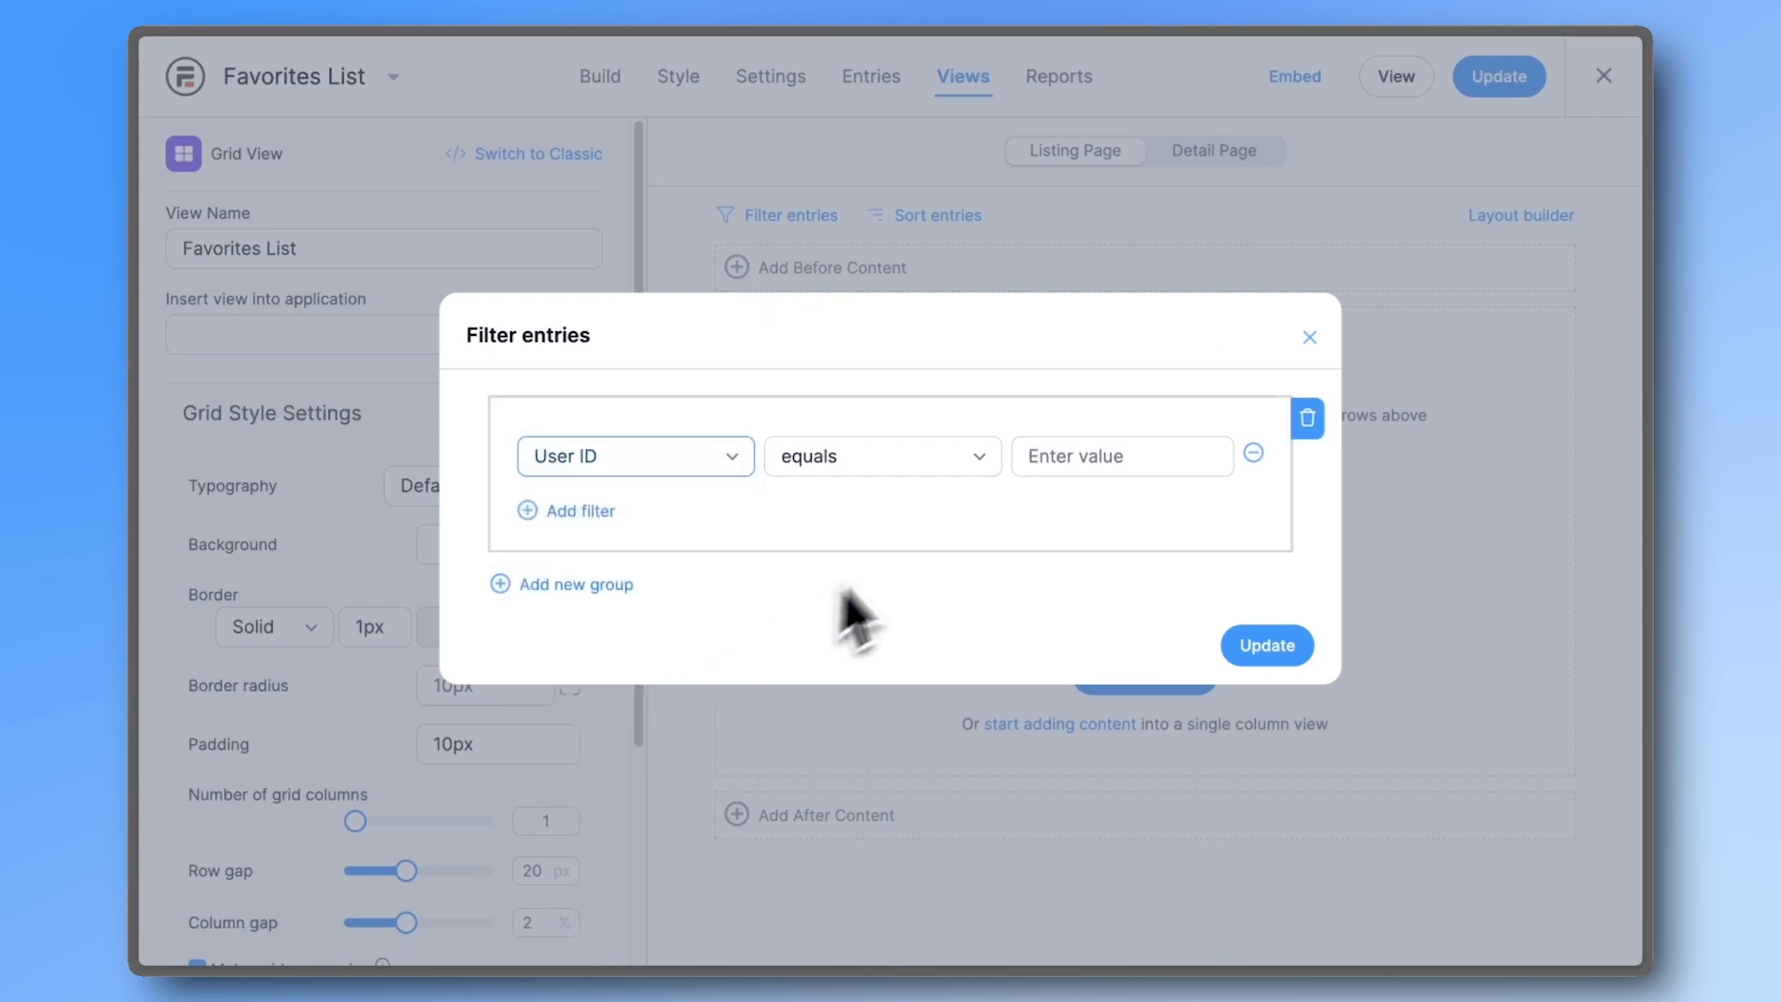
{"action": "left_click", "coordinate": [1036, 457]}
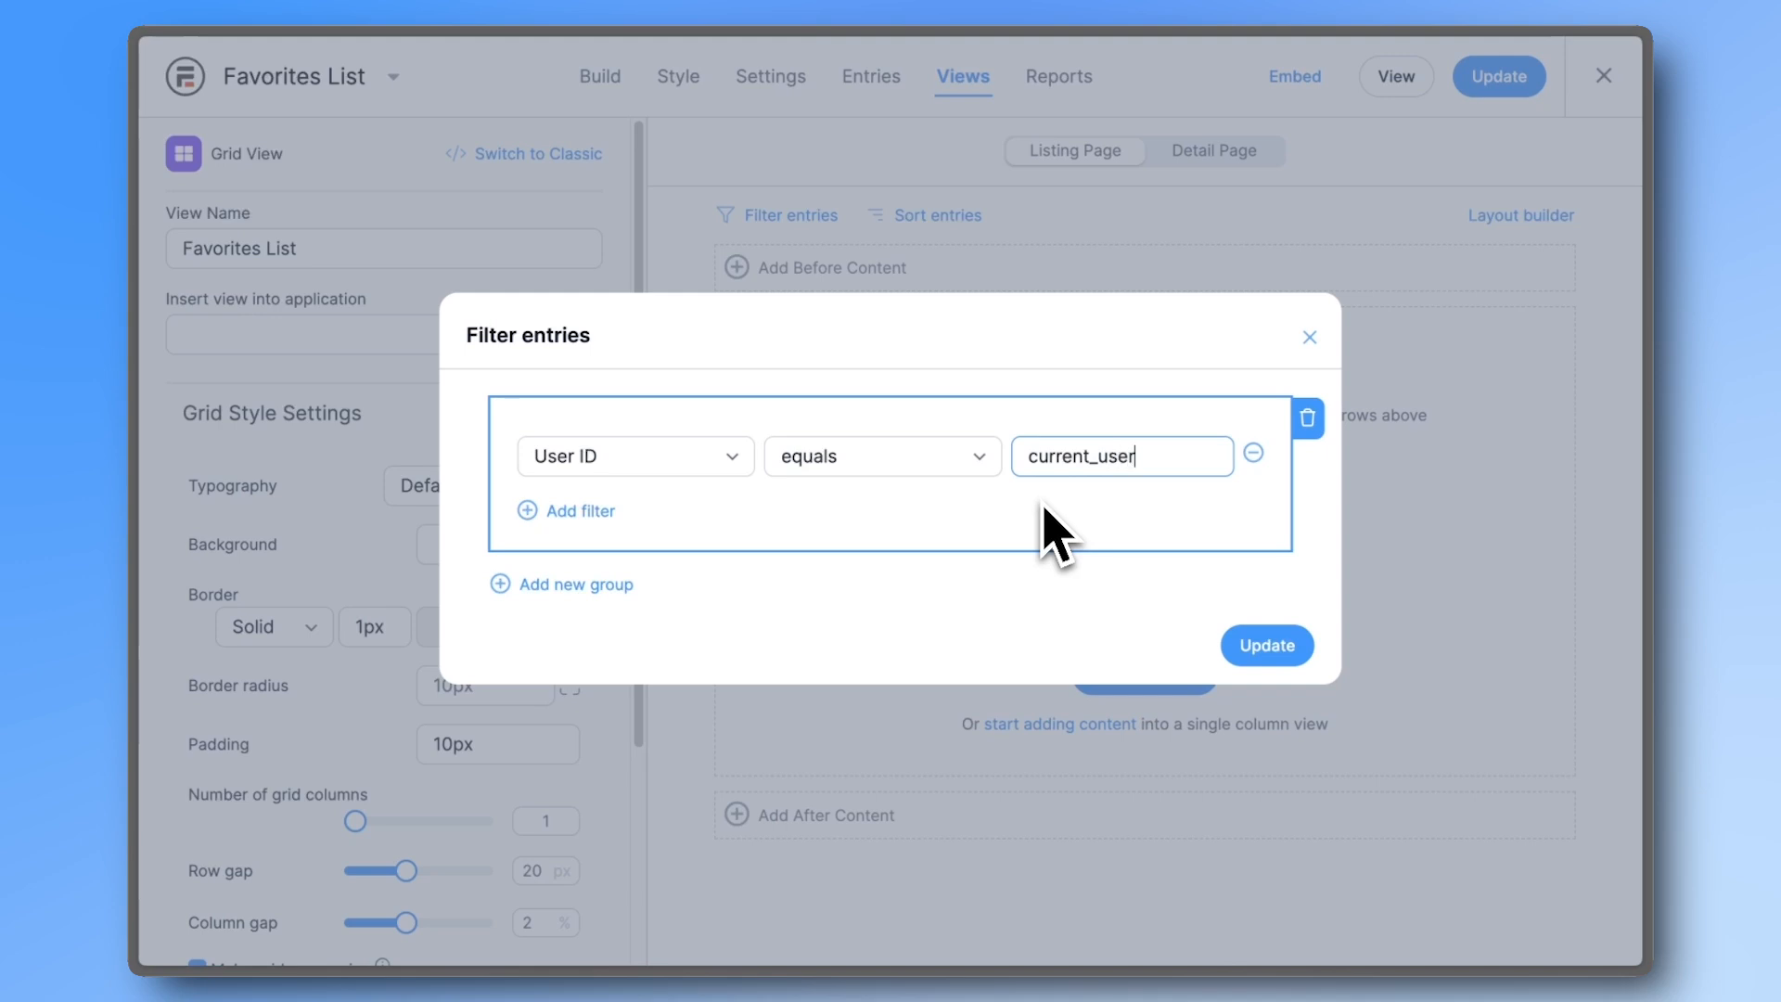
{"action": "left_click", "coordinate": [1248, 647]}
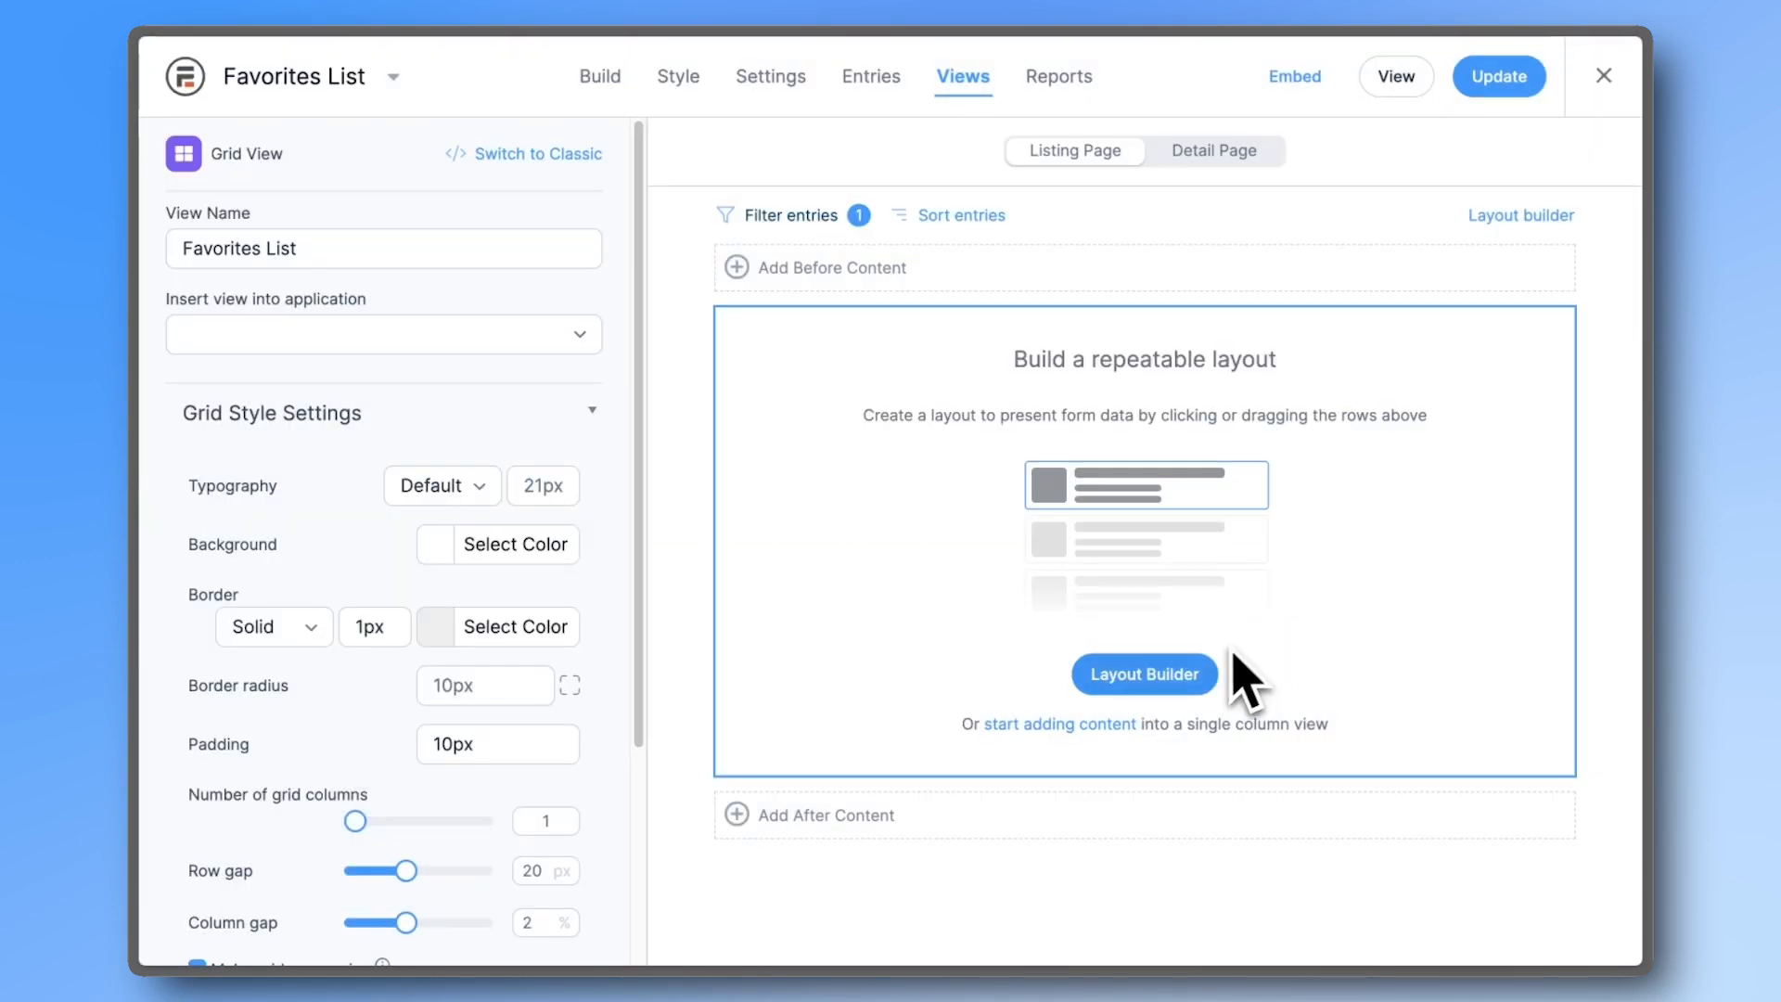
{"action": "left_click", "coordinate": [1099, 725]}
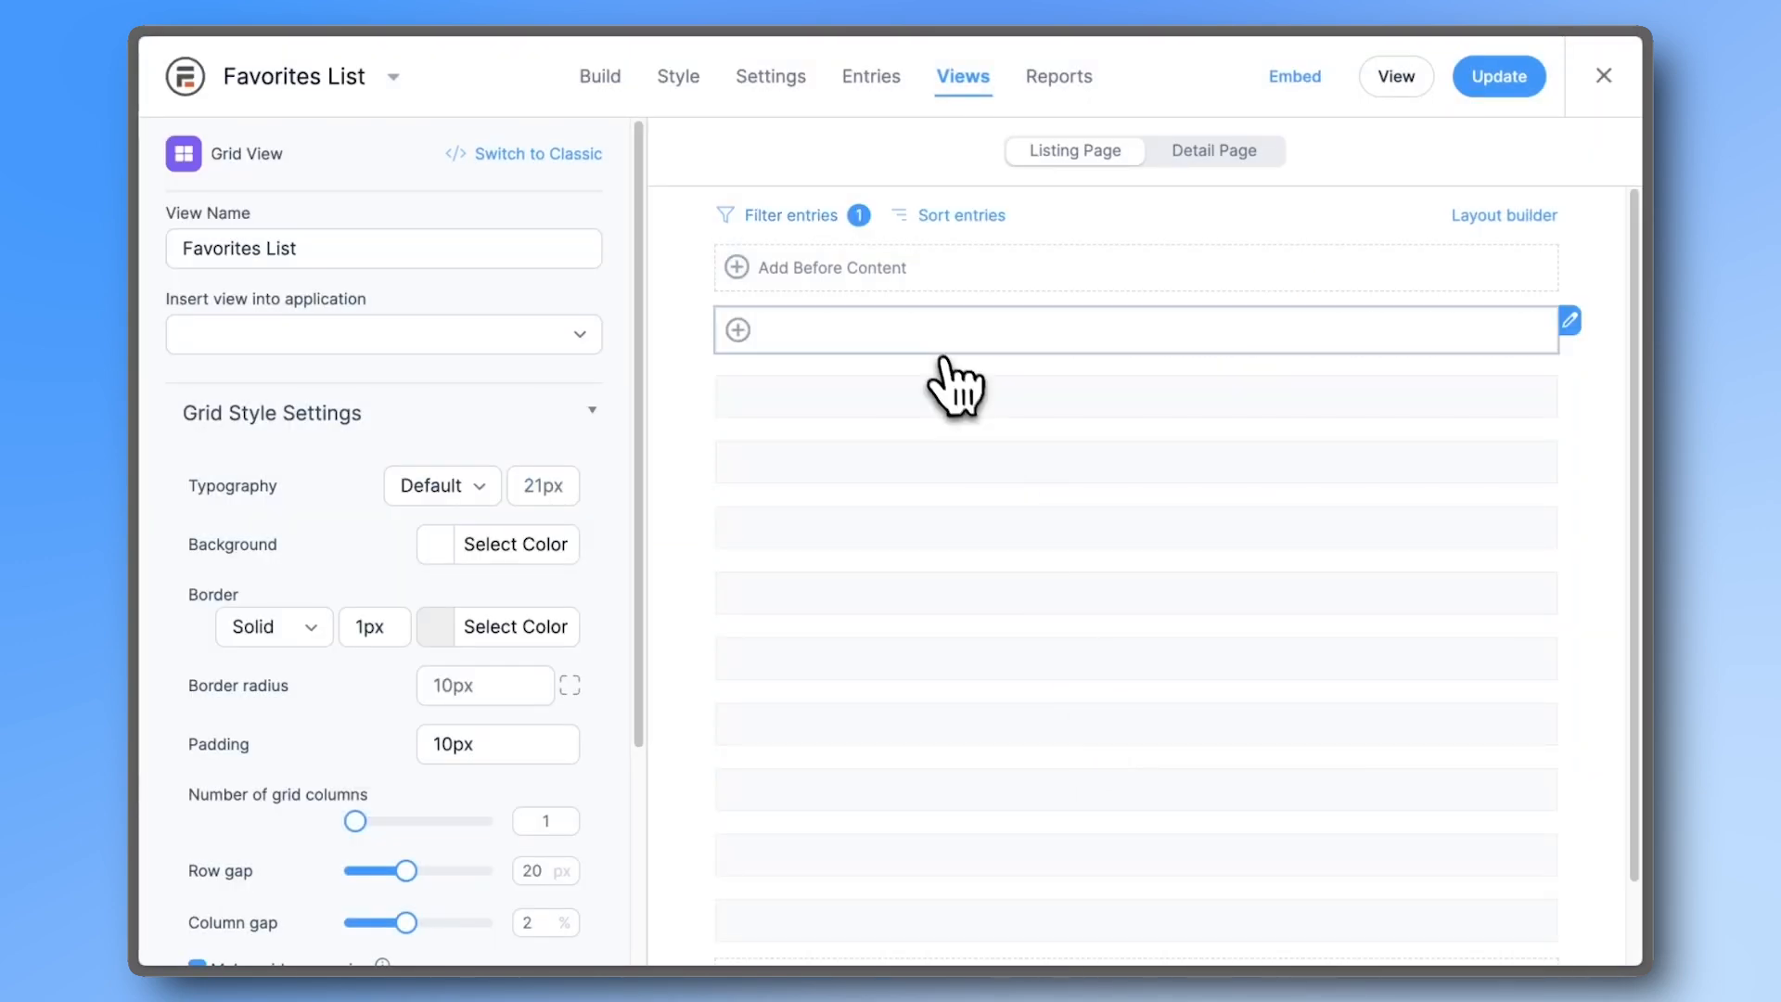
- Paste the container div with the Remove from favorites deletelink markup and clear line 2's placeholder
{"action": "left_click", "coordinate": [937, 343]}
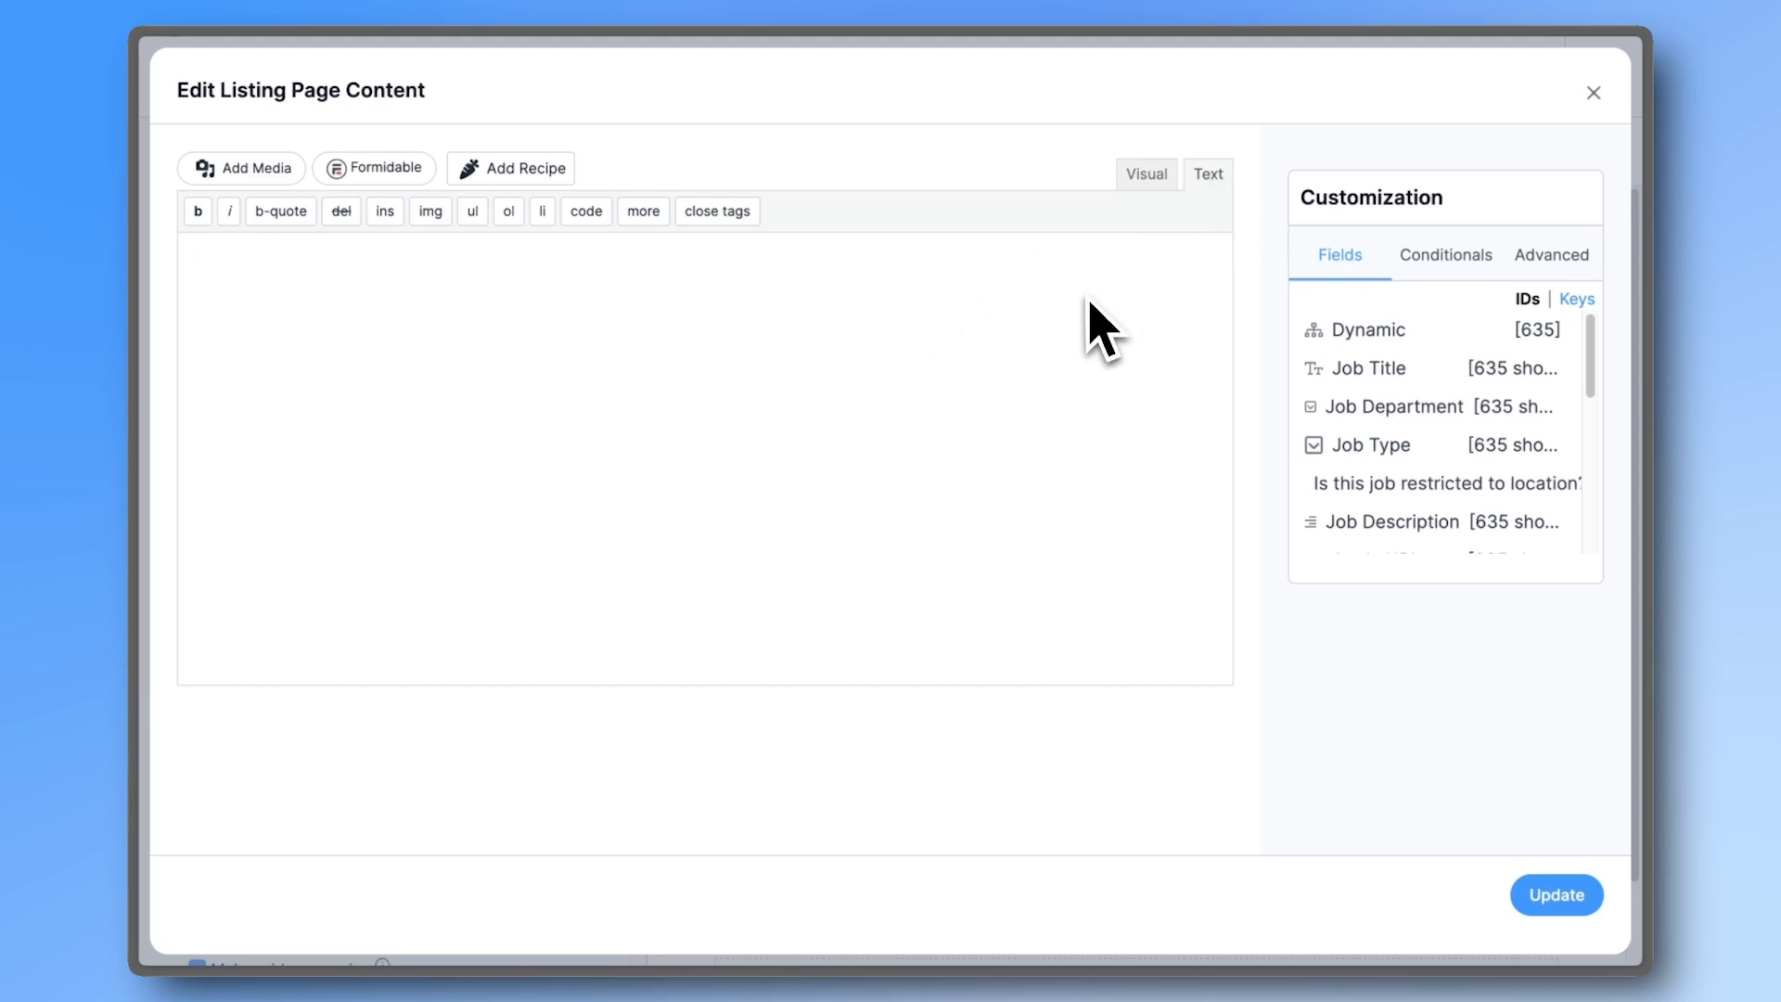
{"action": "type", "text": "<div id=\"frm_container_[id]\"> Your content here [deletelink label=\"Remove from favorites\" prefix=\"frm_container_\"] </div>"}
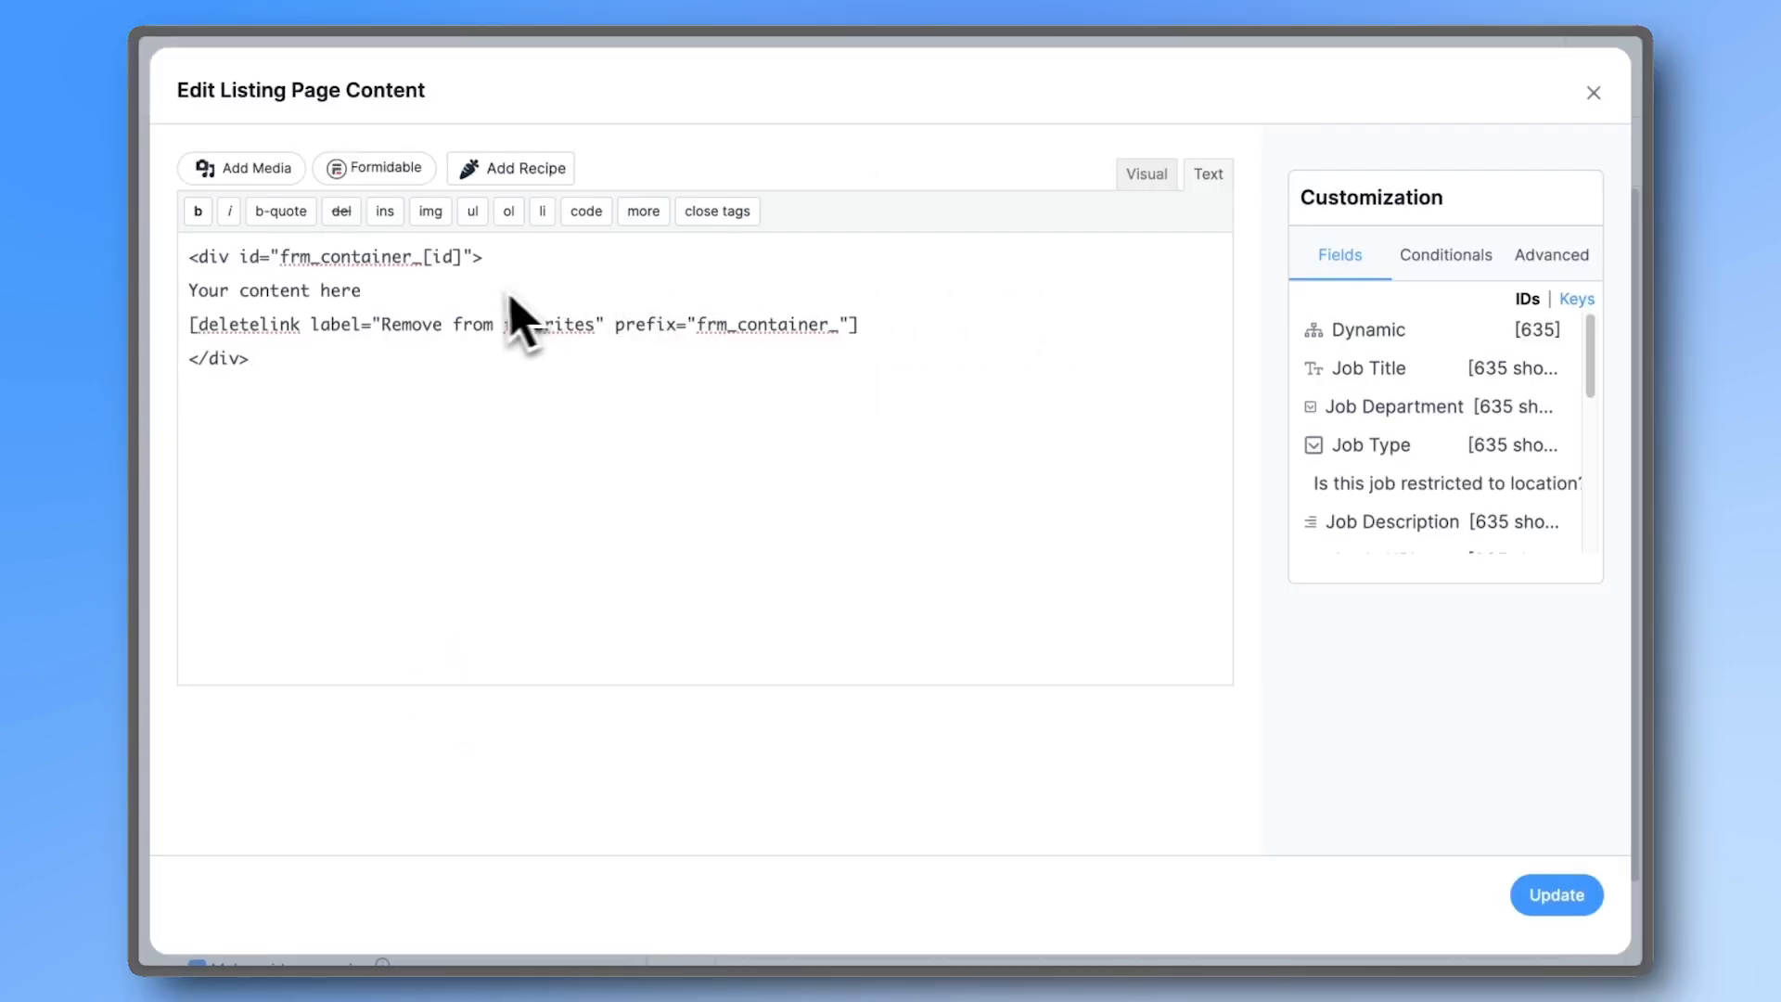
{"action": "left_click_drag", "start_coordinate": [366, 291], "coordinate": [93, 292]}
{"action": "key", "text": "BackSpace"}
- Fill line 2 with the job title and Company Name shortcodes around 'at', then save
{"action": "left_click", "coordinate": [1368, 417]}
{"action": "type", "text": "at"}
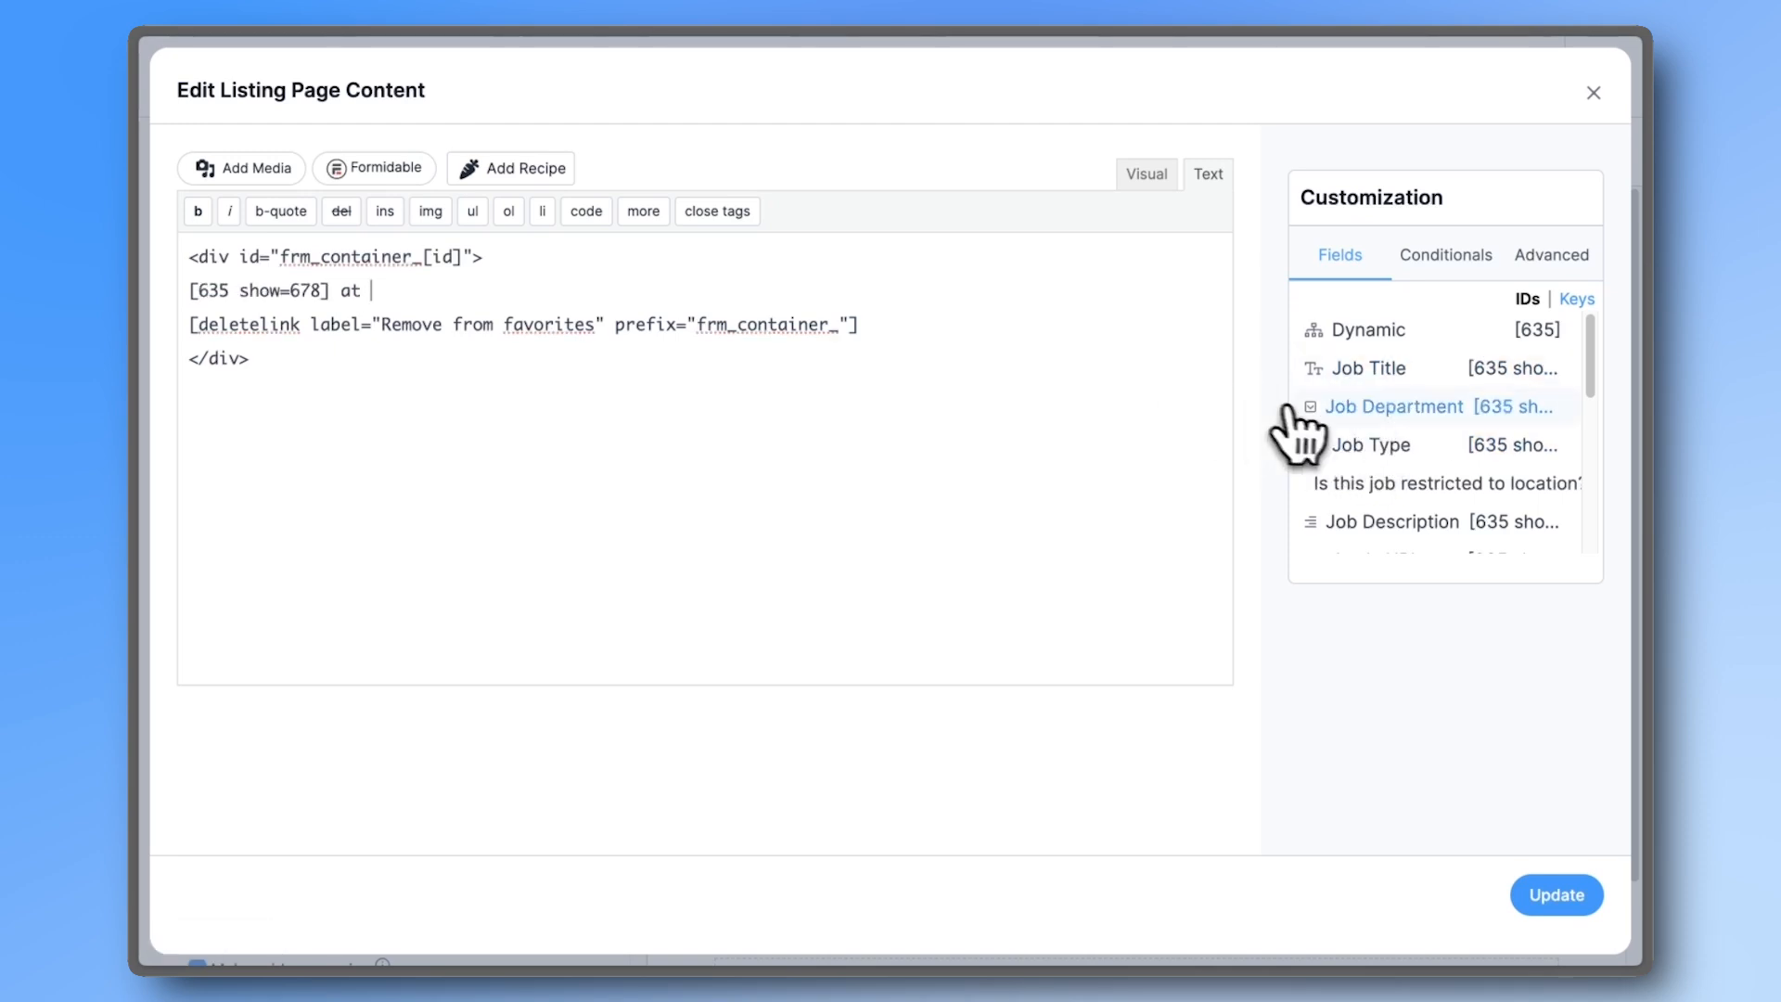
{"action": "scroll", "coordinate": [1351, 449], "scroll_direction": "down", "scroll_amount": 3}
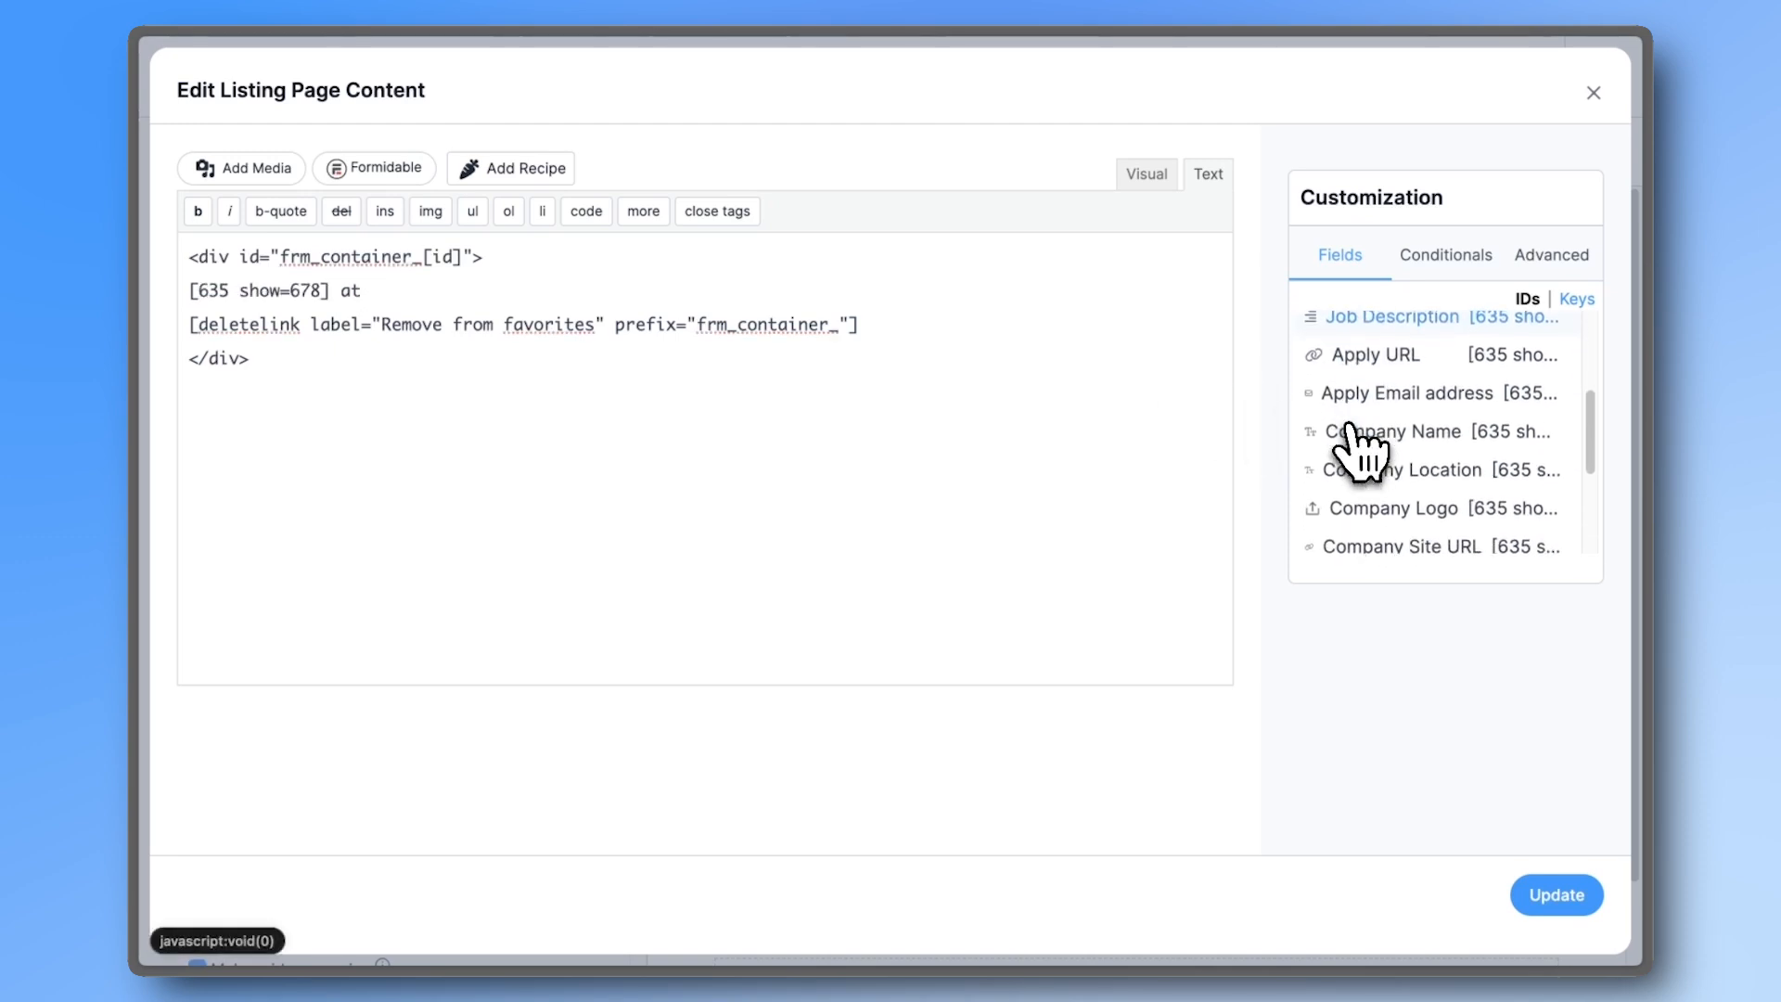
{"action": "left_click", "coordinate": [1355, 427]}
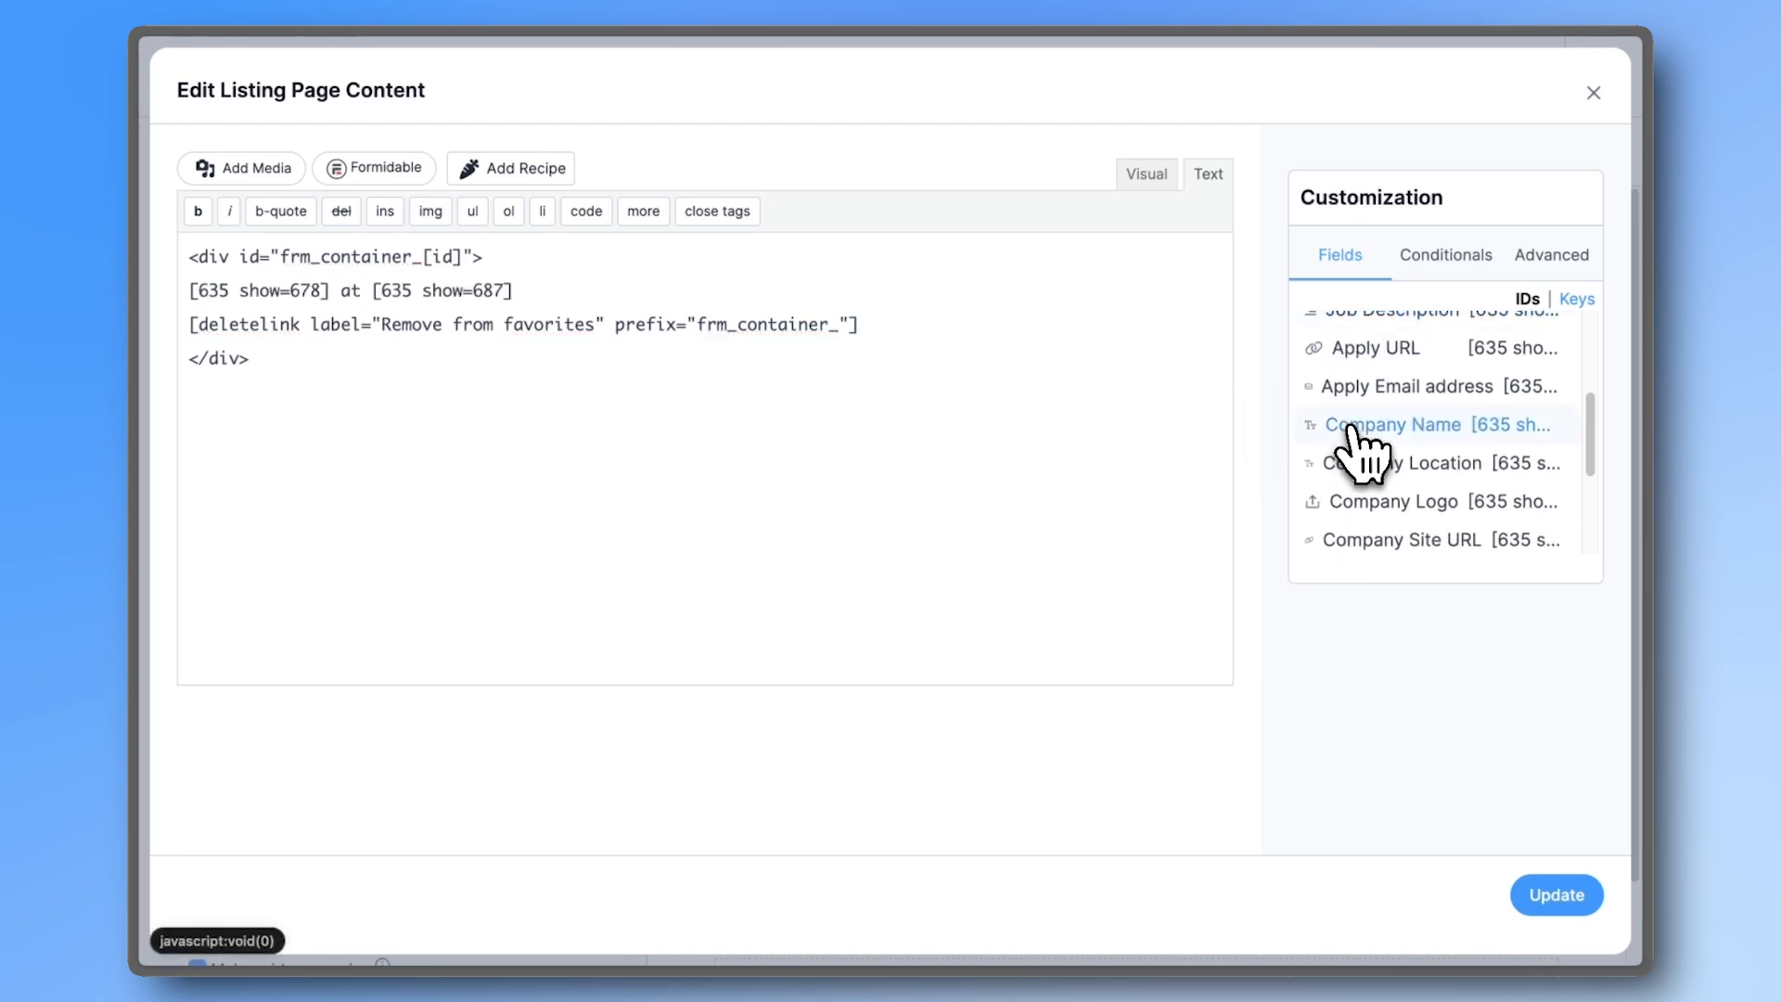
{"action": "left_click", "coordinate": [1547, 896]}
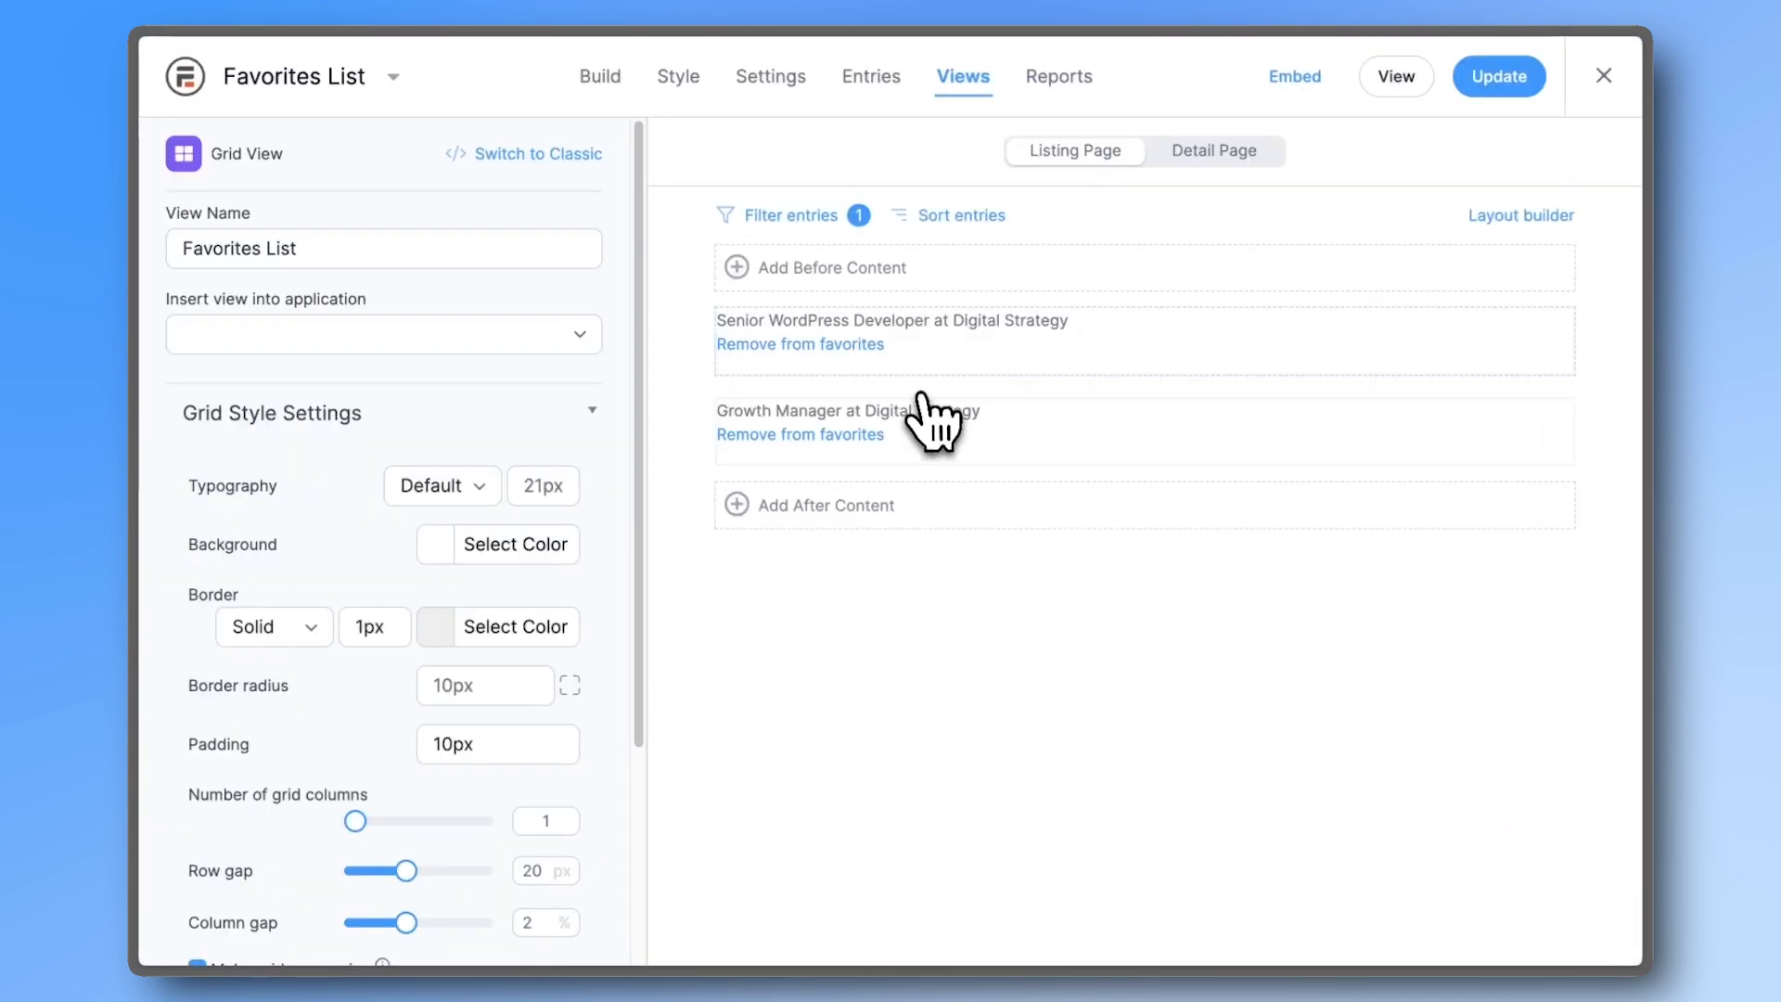
- Review the Add to Favorites entries: three favorites submitted by two users
{"action": "left_click", "coordinate": [871, 78]}
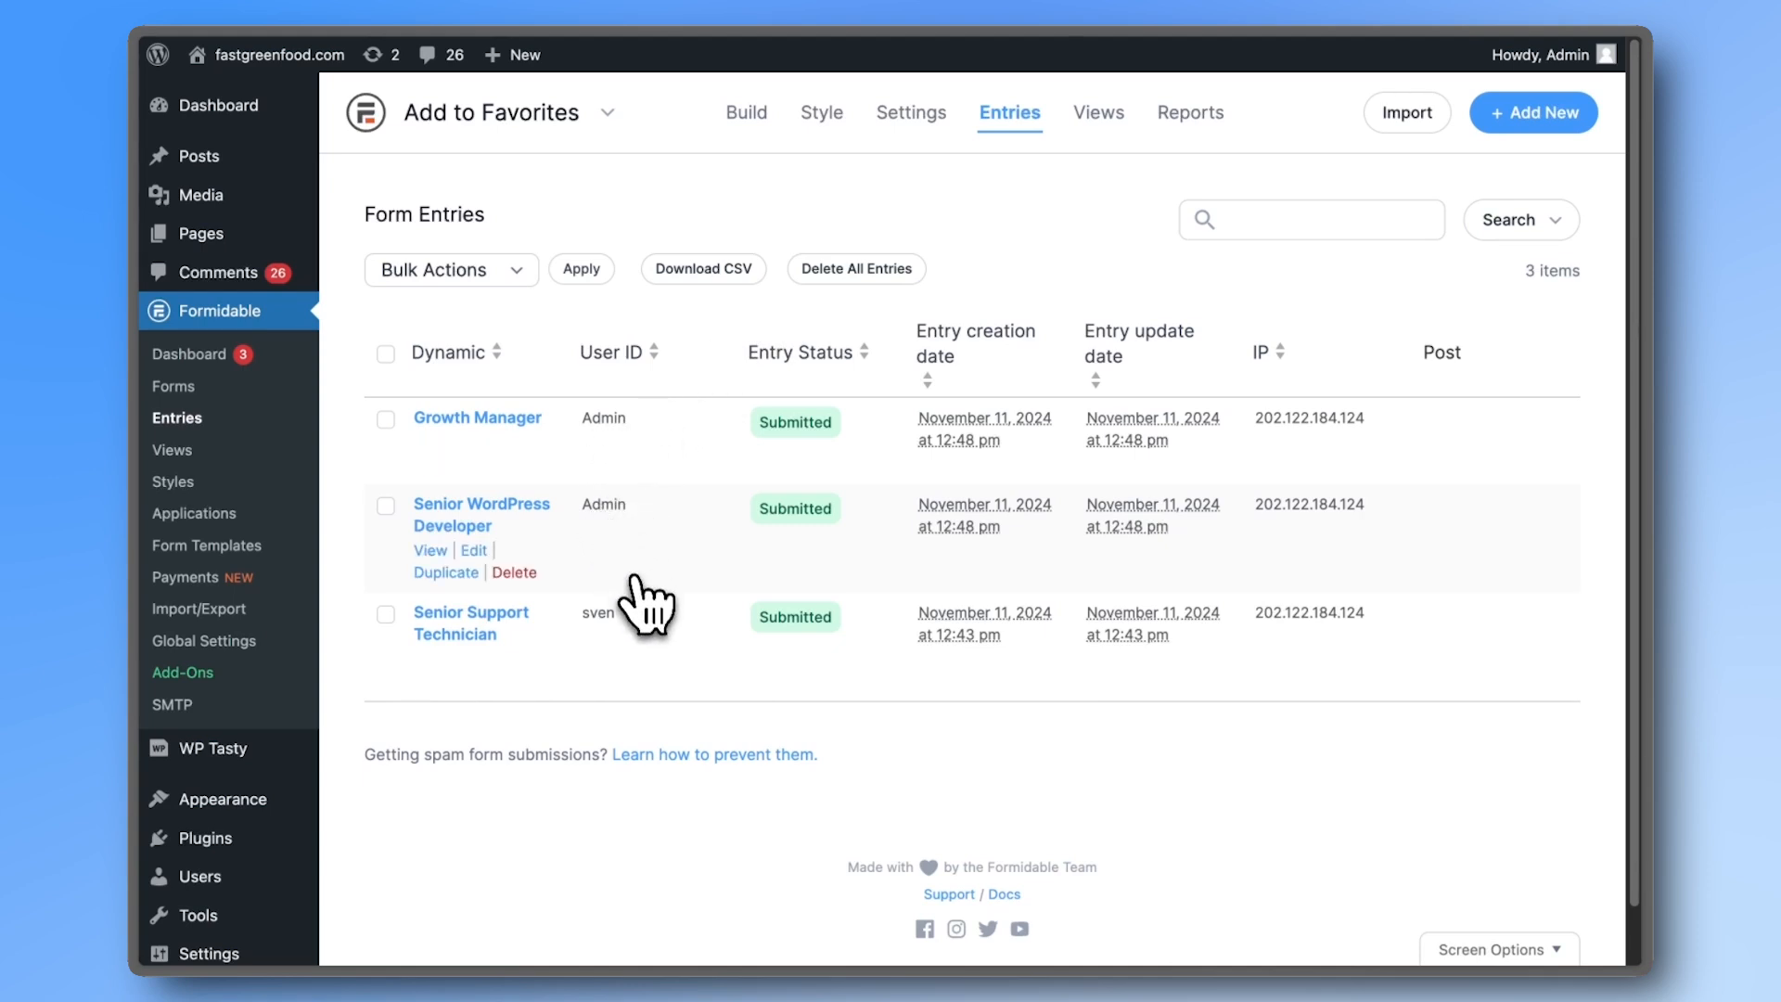
{"action": "mouse_move", "coordinate": [1561, 75]}
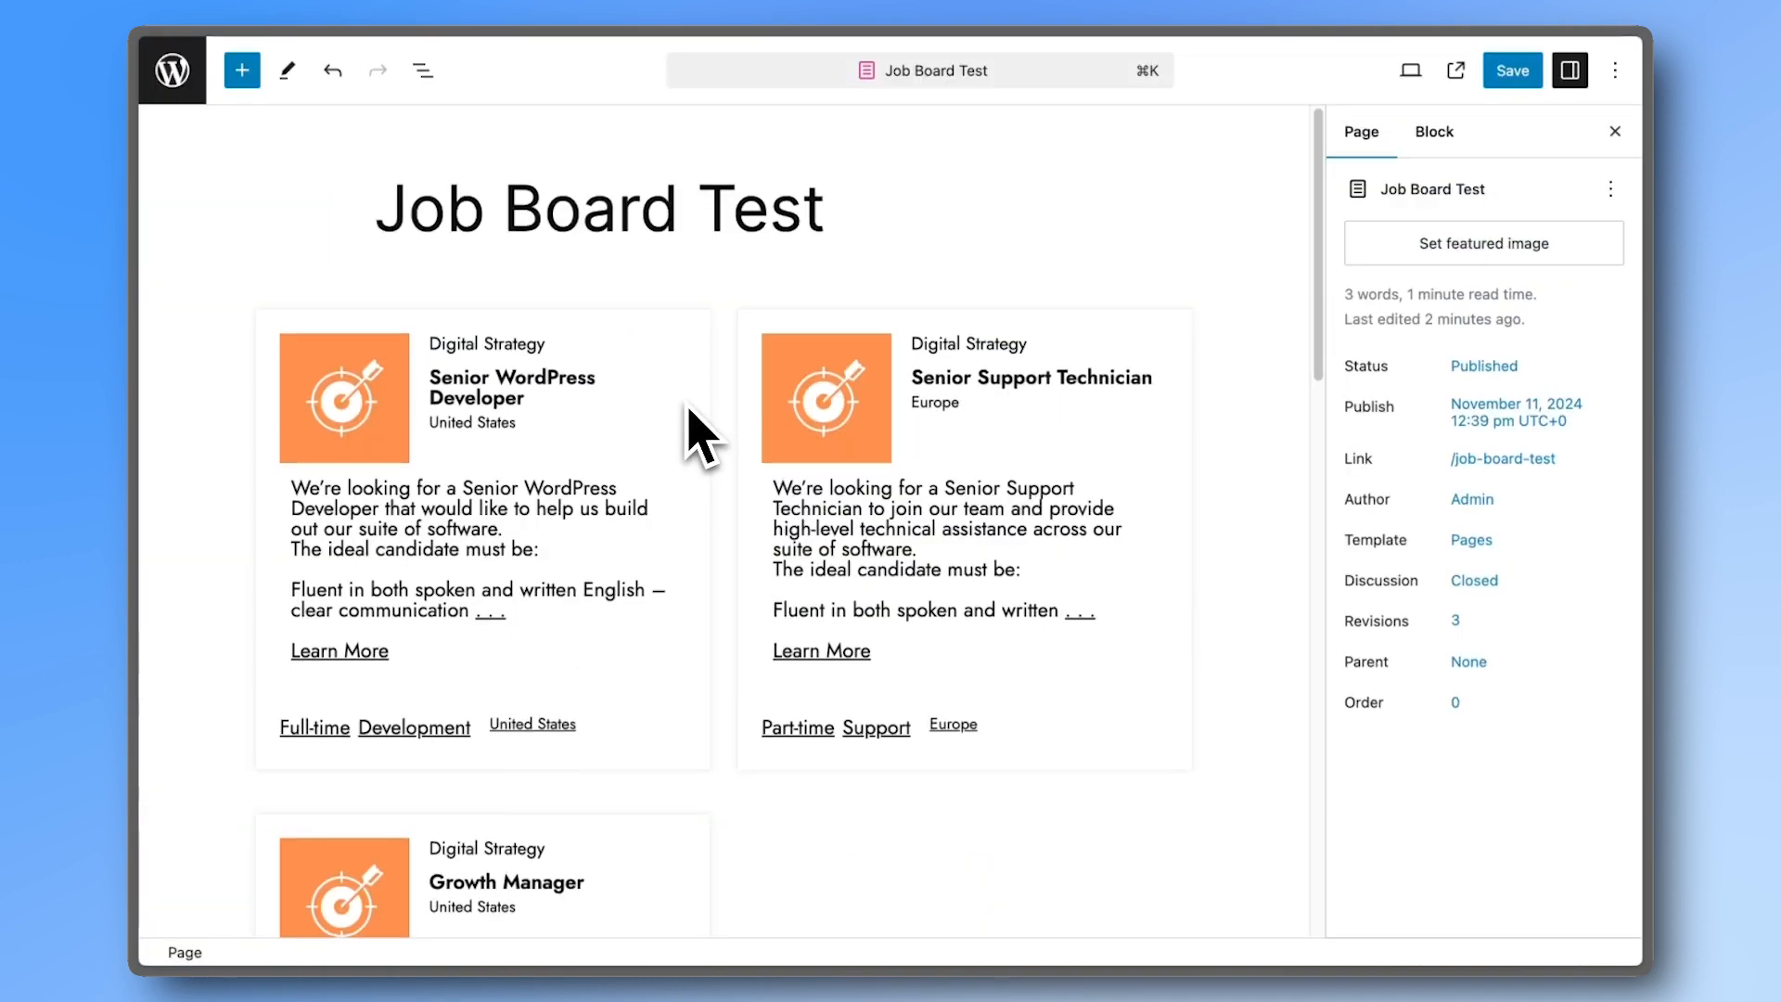
{"action": "scroll", "coordinate": [702, 464], "scroll_direction": "down", "scroll_amount": 10}
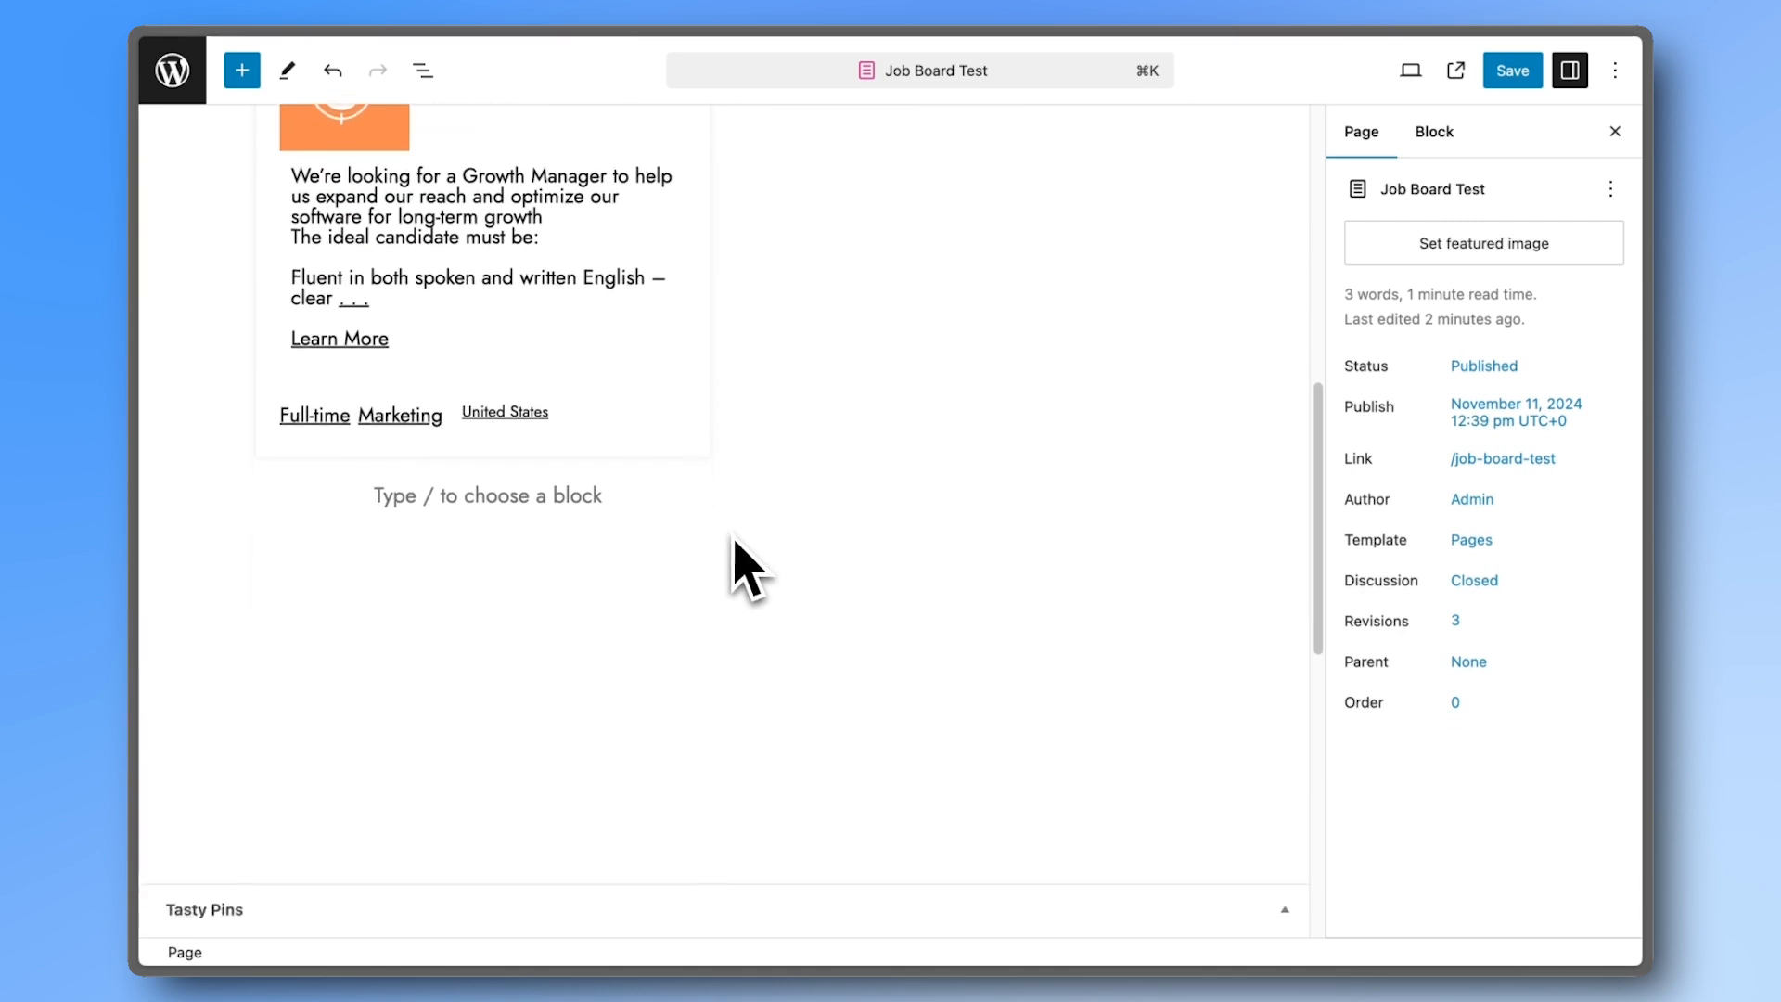
- Add a Formidable Views block below the job cards showing Favorites List, and save the page
{"action": "left_click", "coordinate": [707, 501]}
{"action": "left_click", "coordinate": [1060, 489]}
{"action": "left_click", "coordinate": [1118, 641]}
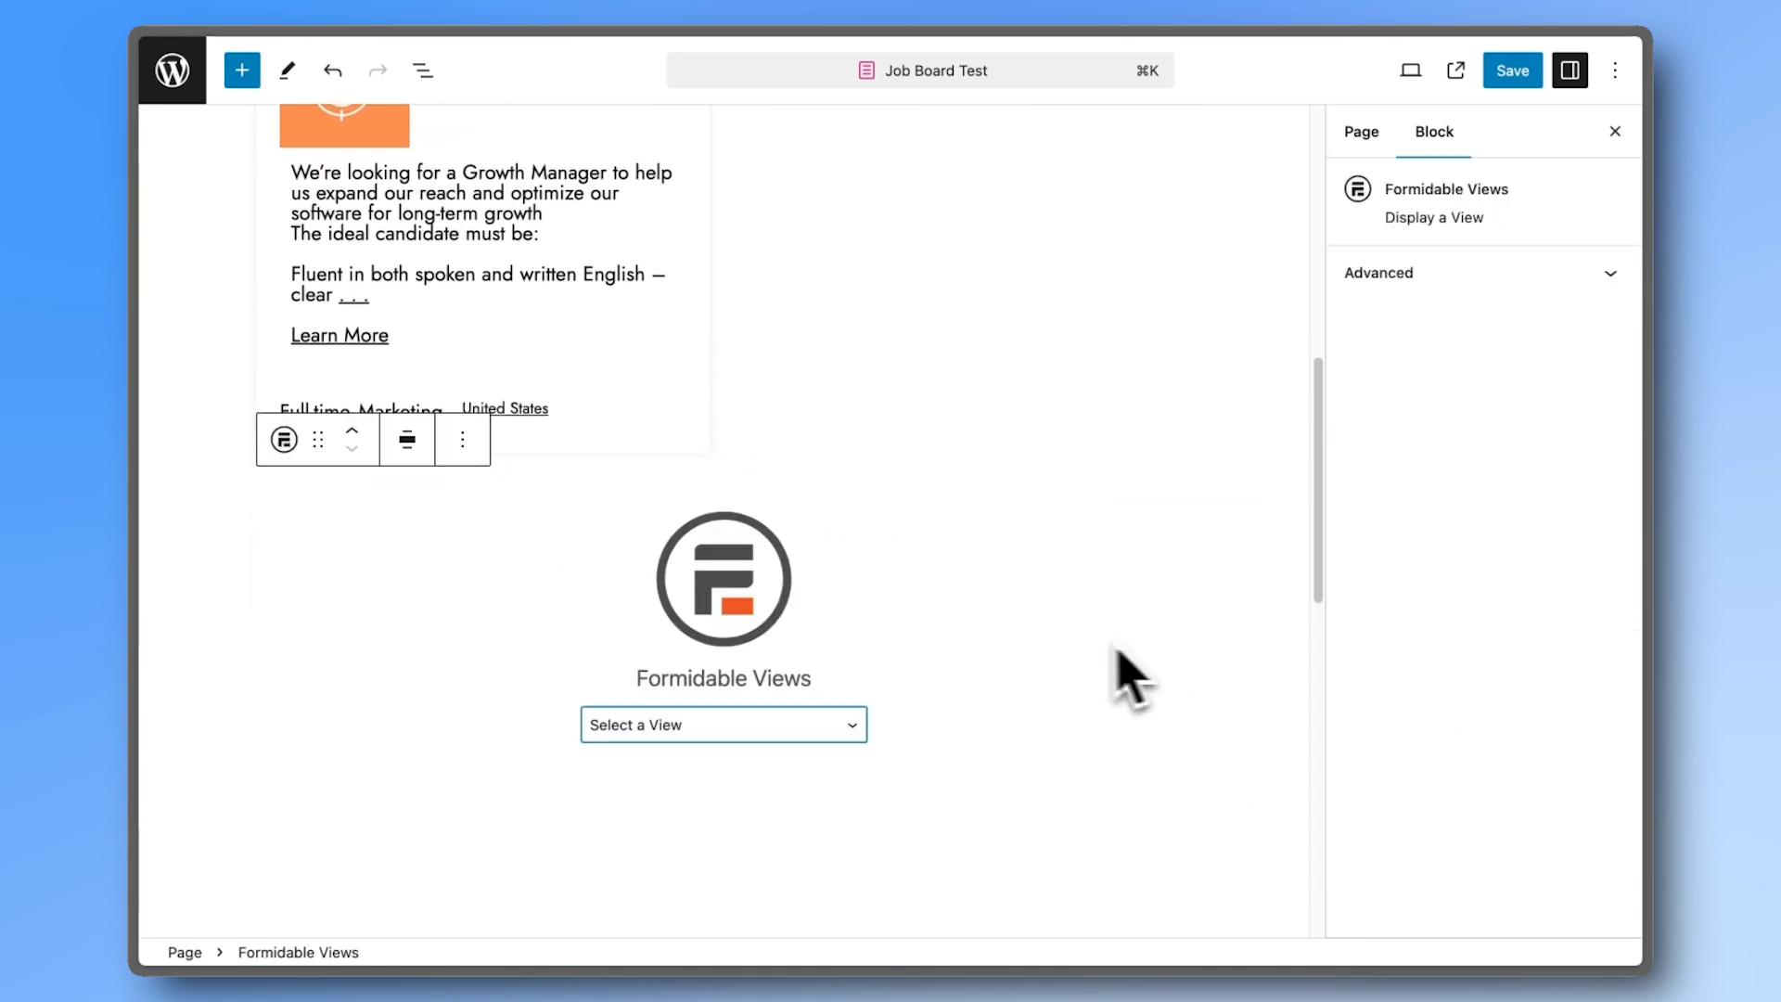
{"action": "left_click", "coordinate": [852, 726]}
{"action": "left_click", "coordinate": [800, 750]}
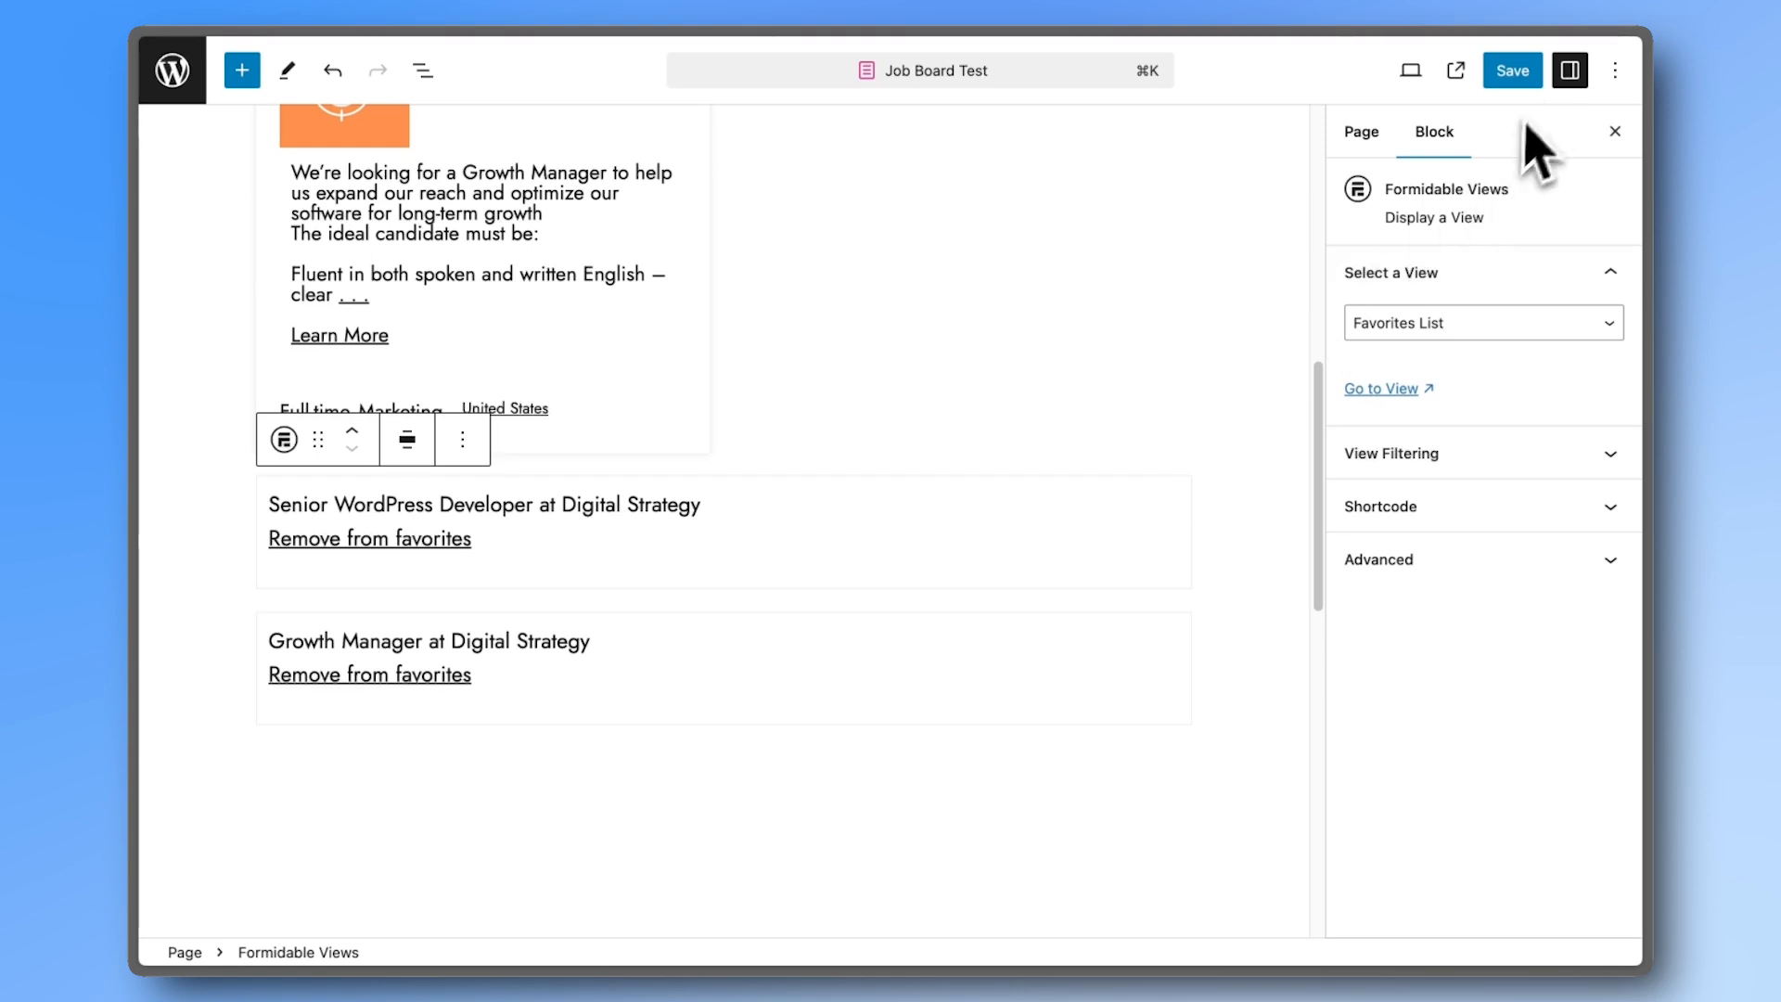
{"action": "left_click", "coordinate": [1526, 74]}
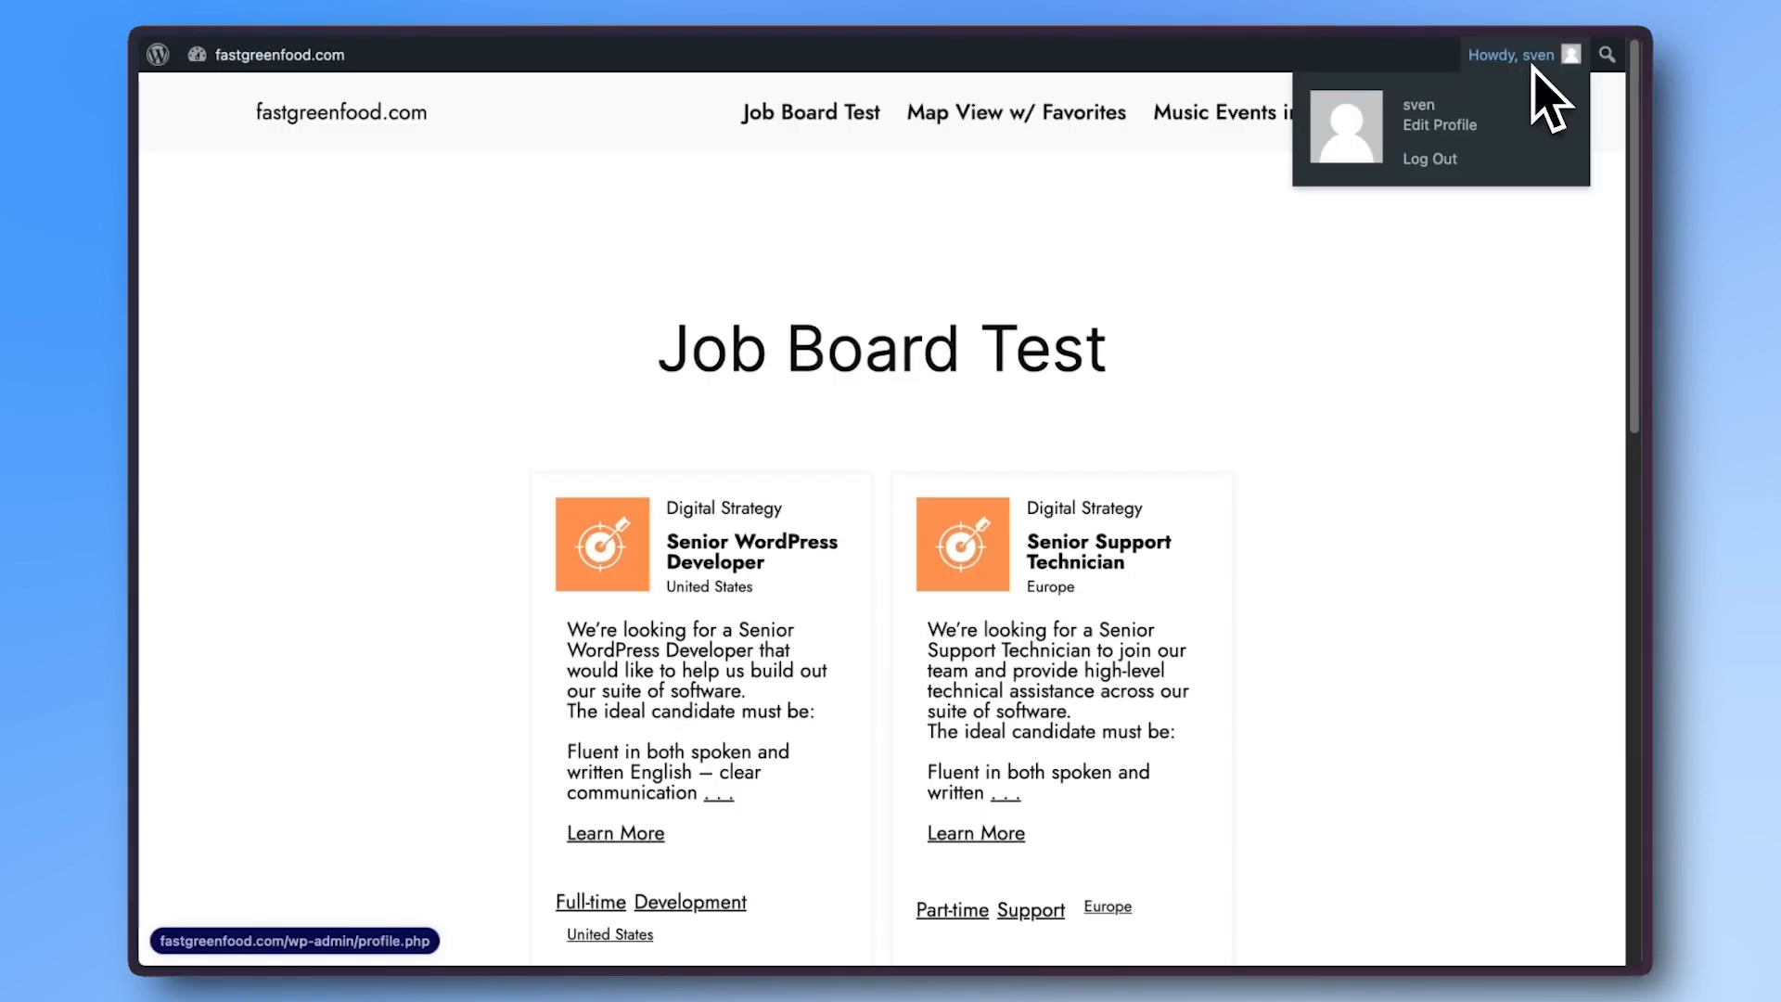
- Reload the job board and add Senior WordPress Developer to favorites
{"action": "key", "text": "super+r"}
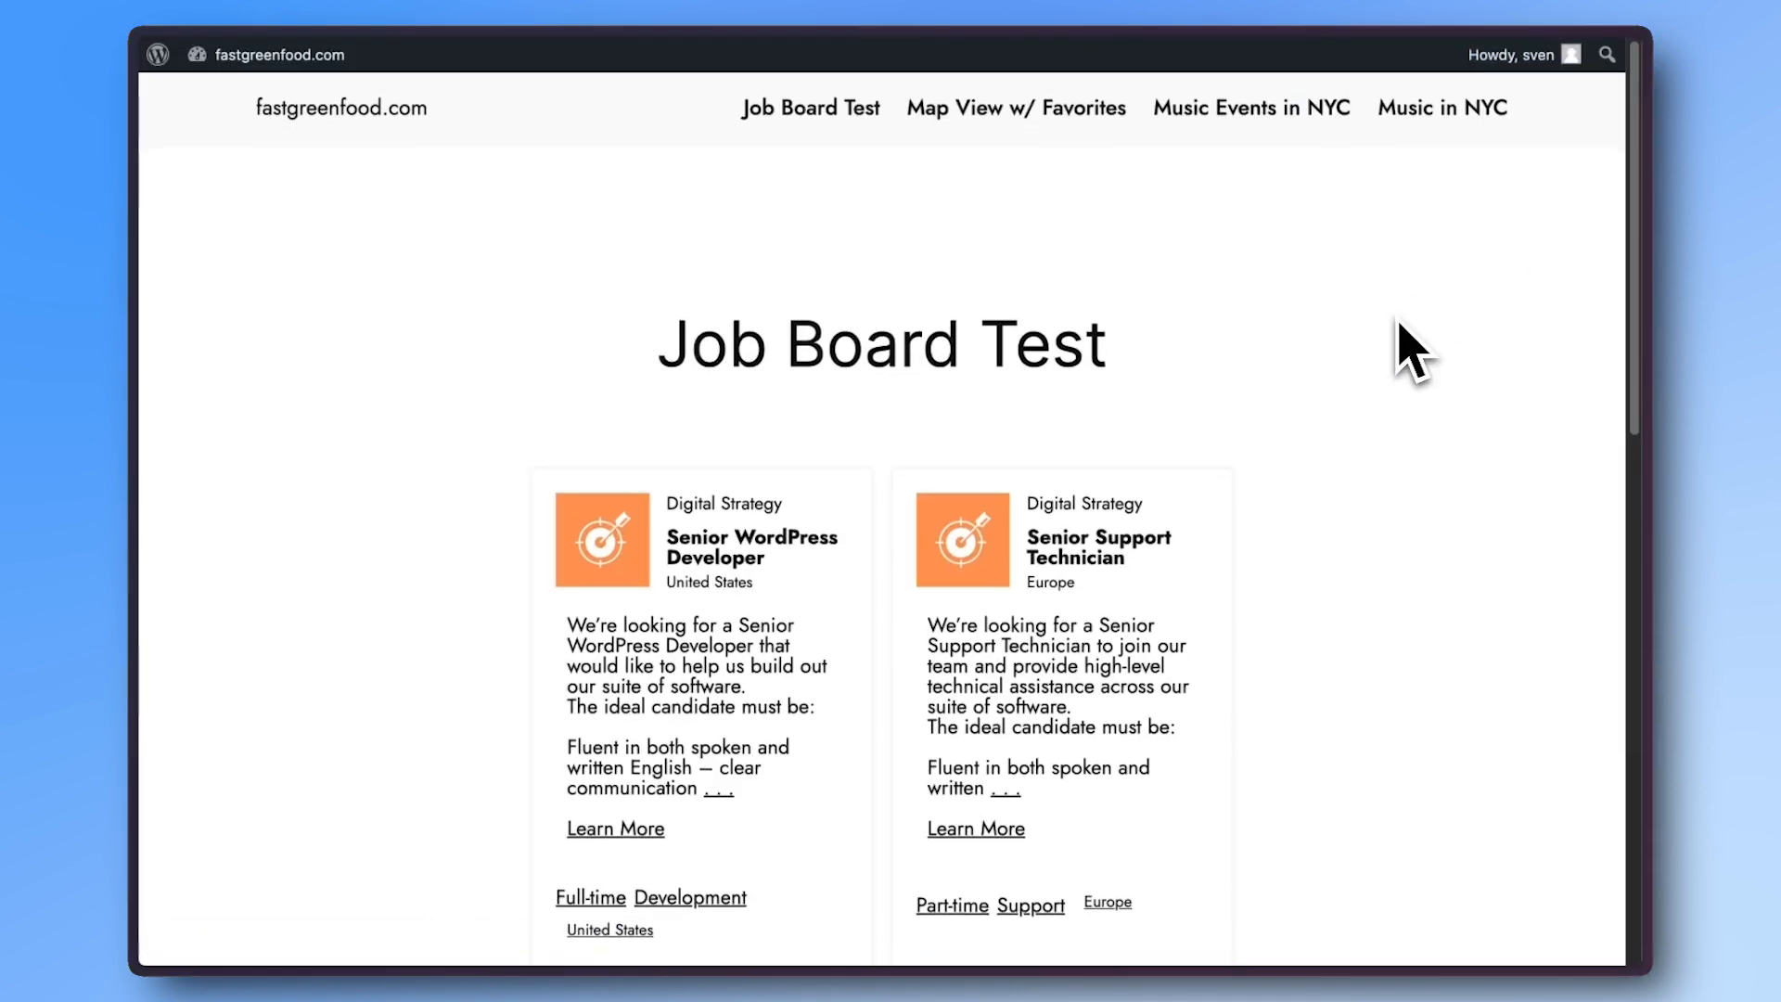
{"action": "scroll", "coordinate": [1406, 353], "scroll_direction": "down", "scroll_amount": 10}
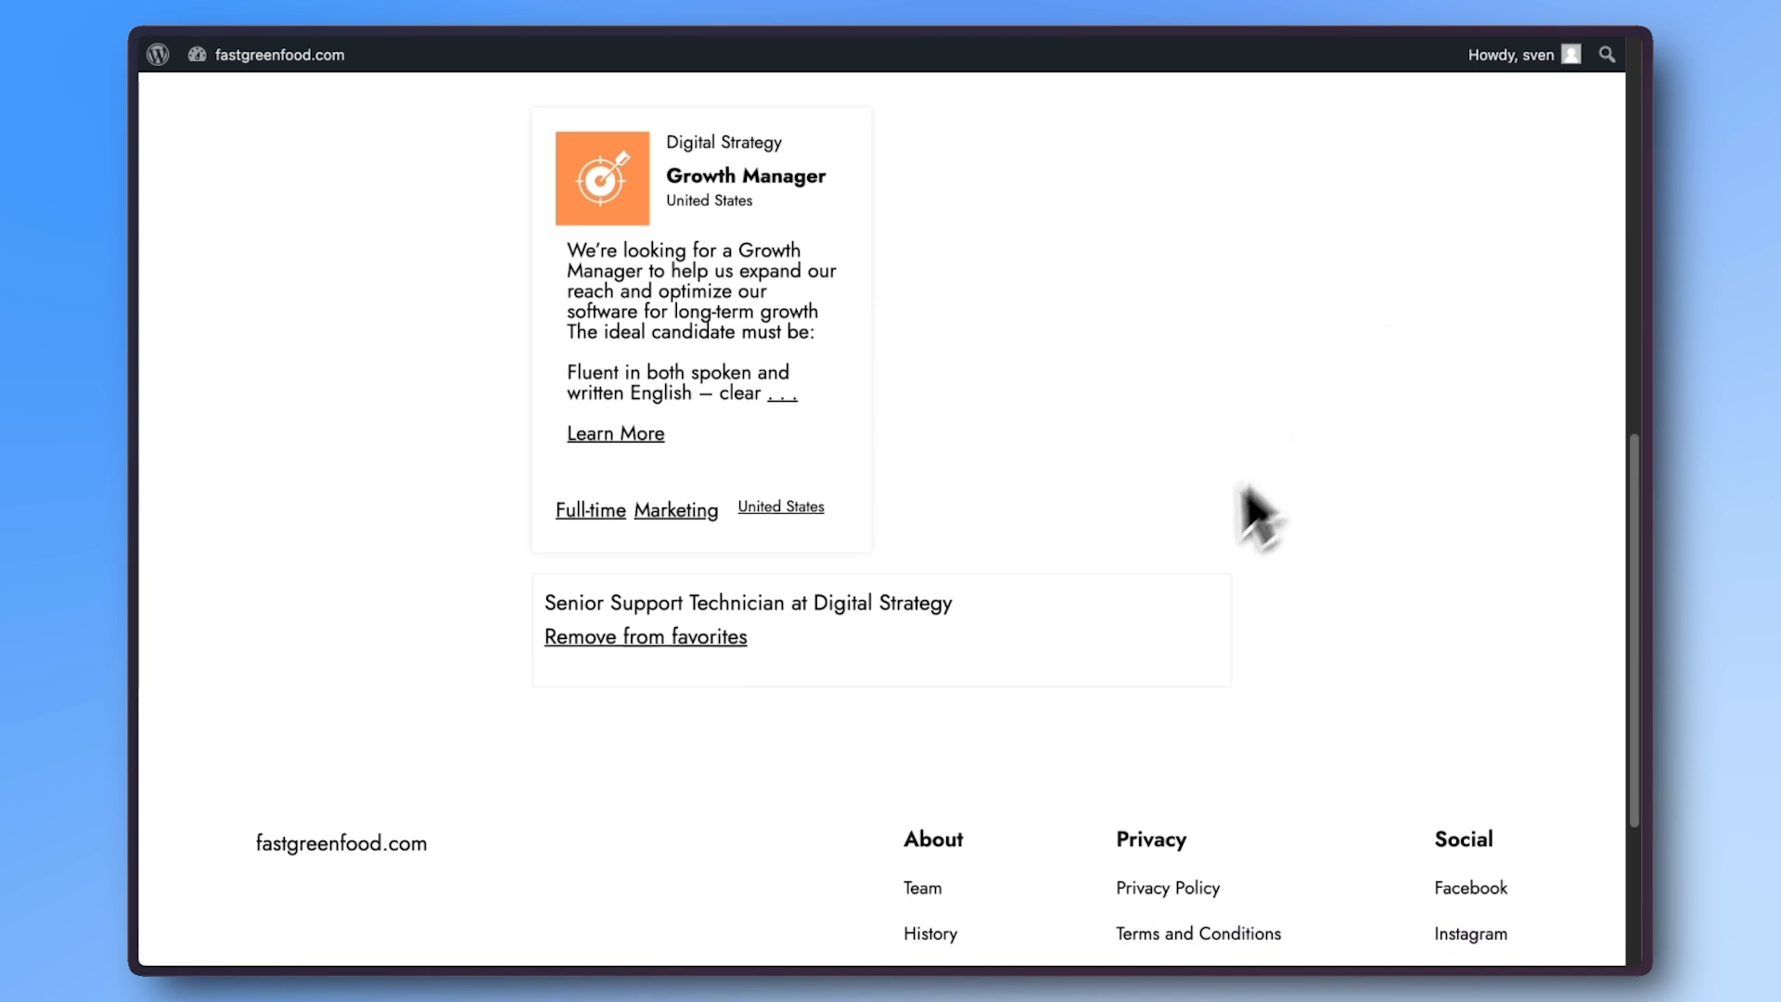
{"action": "scroll", "coordinate": [907, 683], "scroll_direction": "up", "scroll_amount": 10}
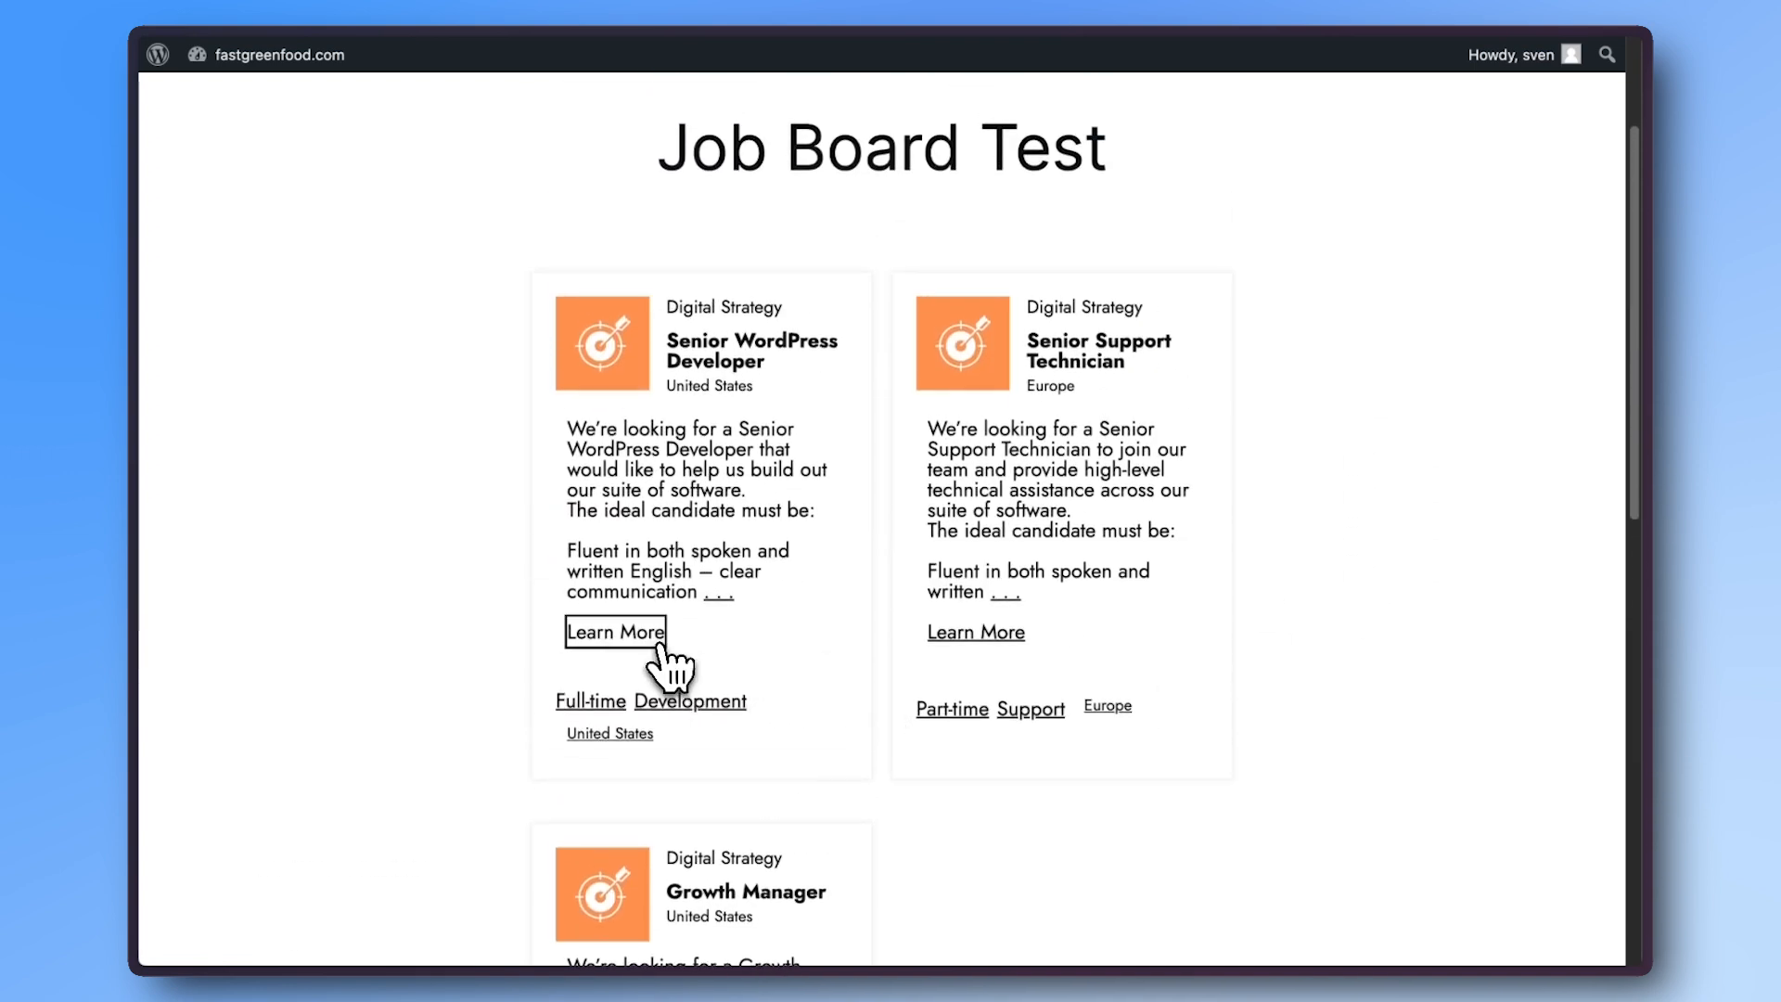
{"action": "left_click", "coordinate": [657, 642]}
{"action": "left_click", "coordinate": [849, 484]}
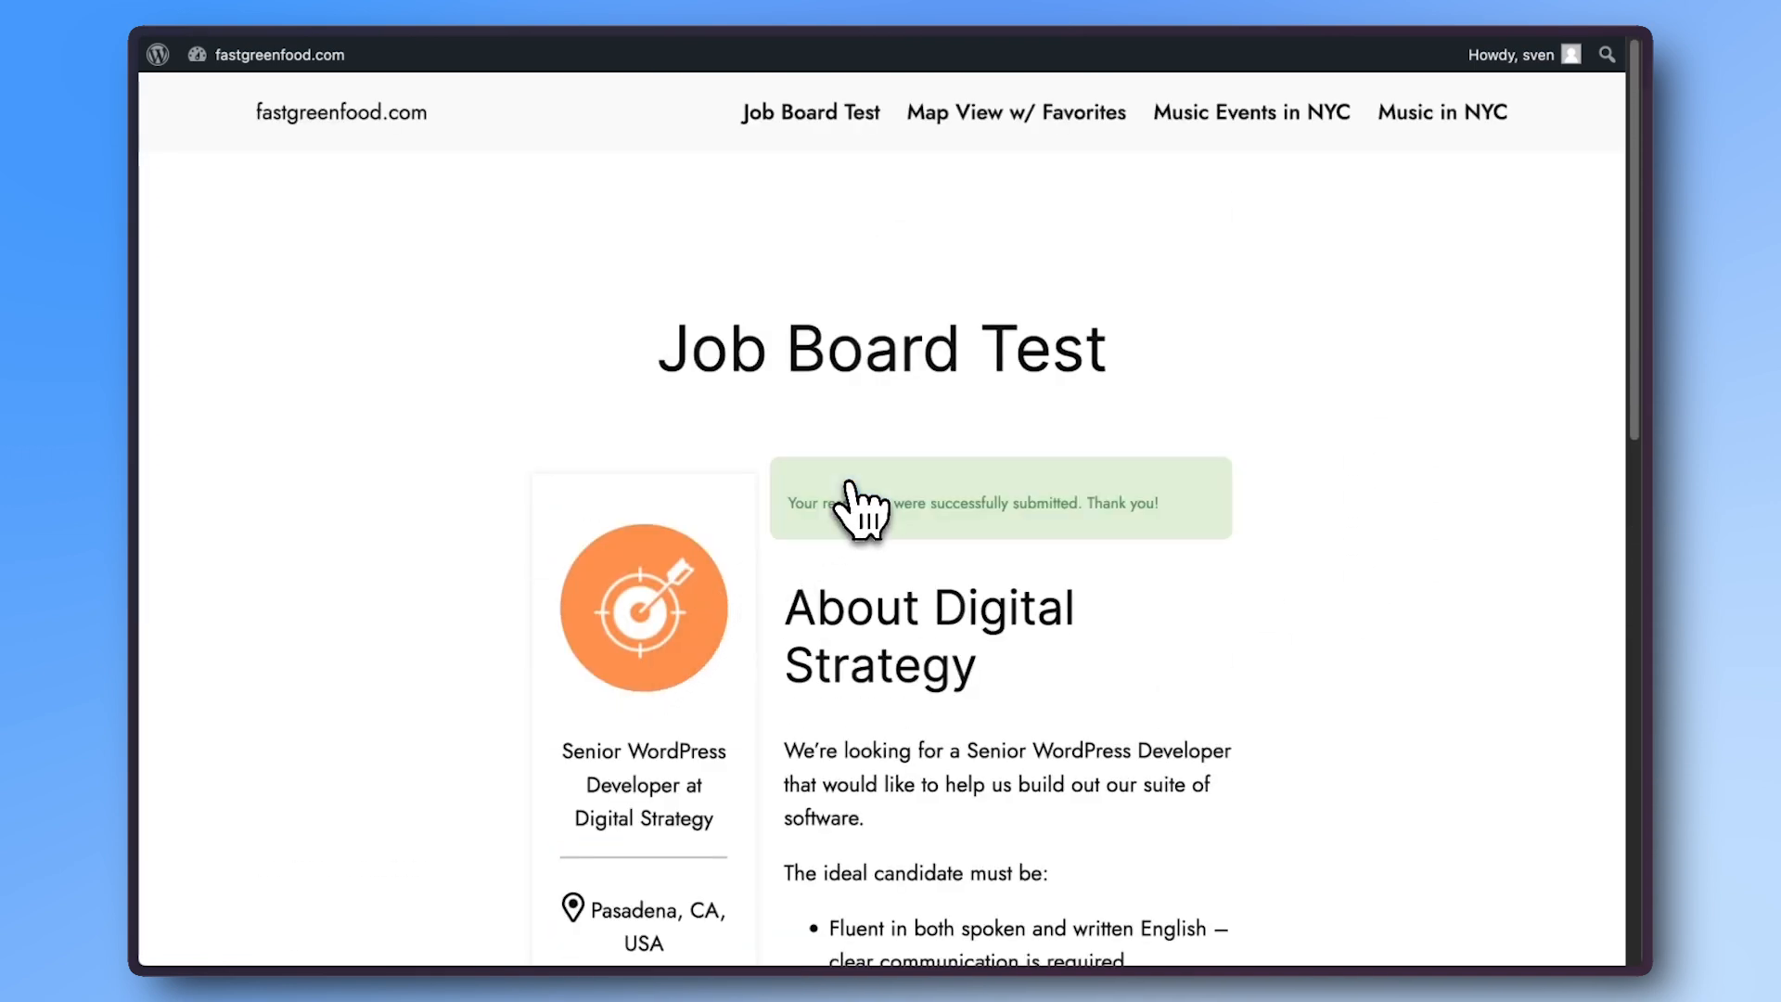
- Back on the job board, remove Senior WordPress Developer via its Remove from favorites link
{"action": "key", "text": "super+Left"}
{"action": "scroll", "coordinate": [849, 484], "scroll_direction": "down", "scroll_amount": 6}
{"action": "scroll", "coordinate": [855, 505], "scroll_direction": "down", "scroll_amount": 1}
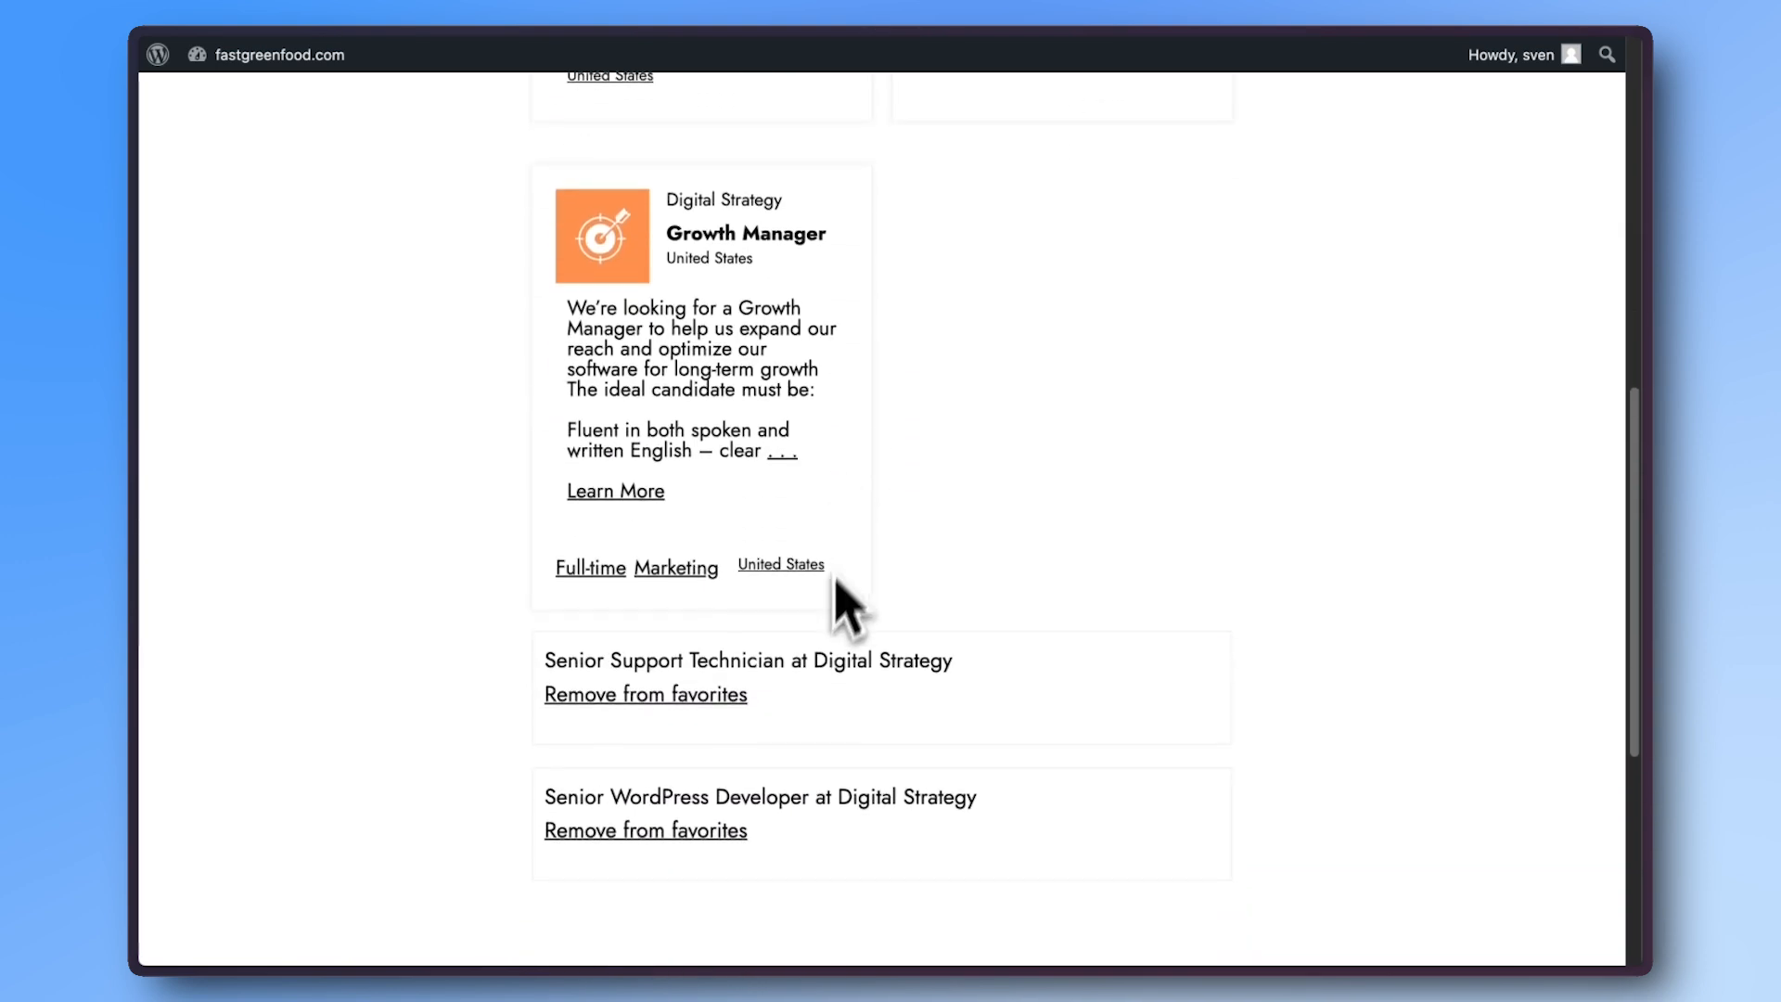
{"action": "left_click", "coordinate": [728, 832]}
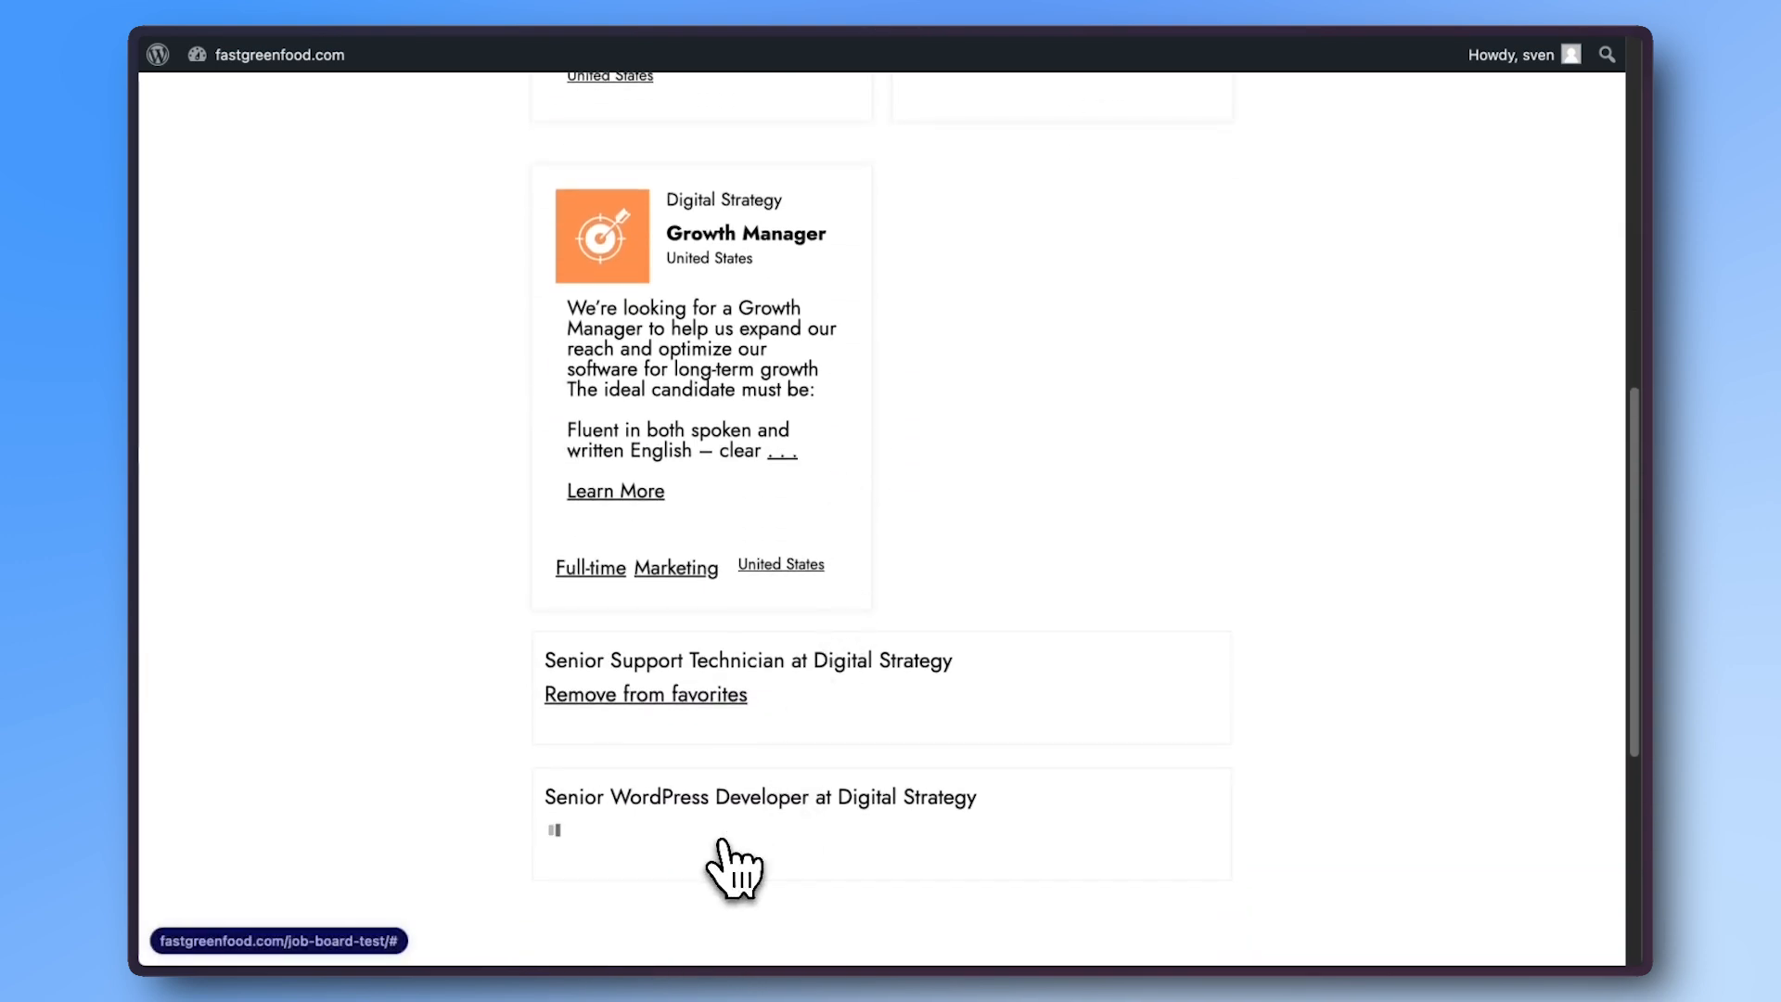